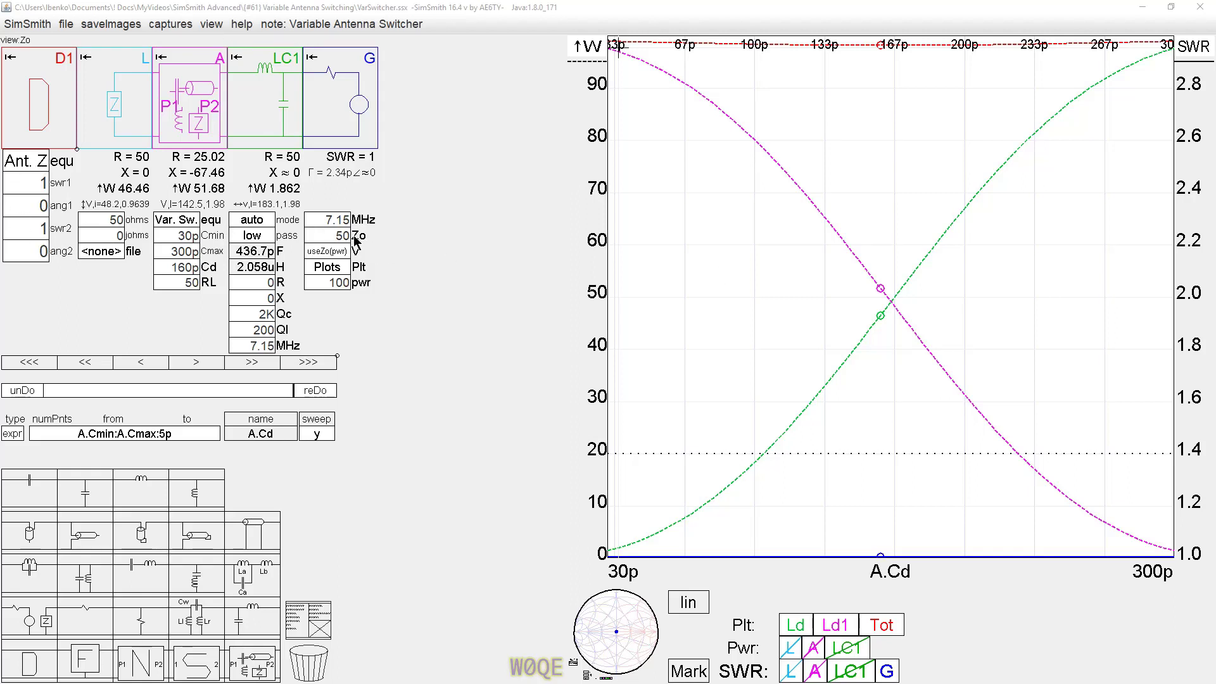
# Show the D1 Ant. Z script computing L.ohms and A.RL via ArcGamma, with its editor shifted lower
pyautogui.click(23, 163)
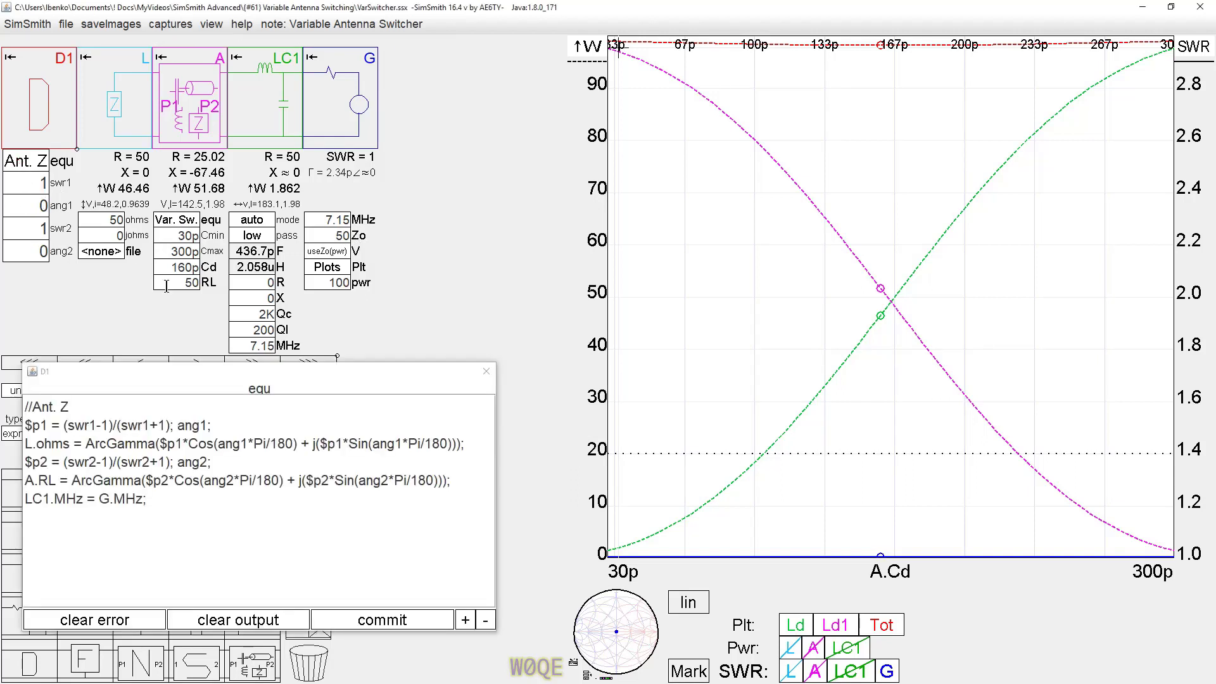
pyautogui.moveTo(188, 377); pyautogui.dragTo(188, 397)
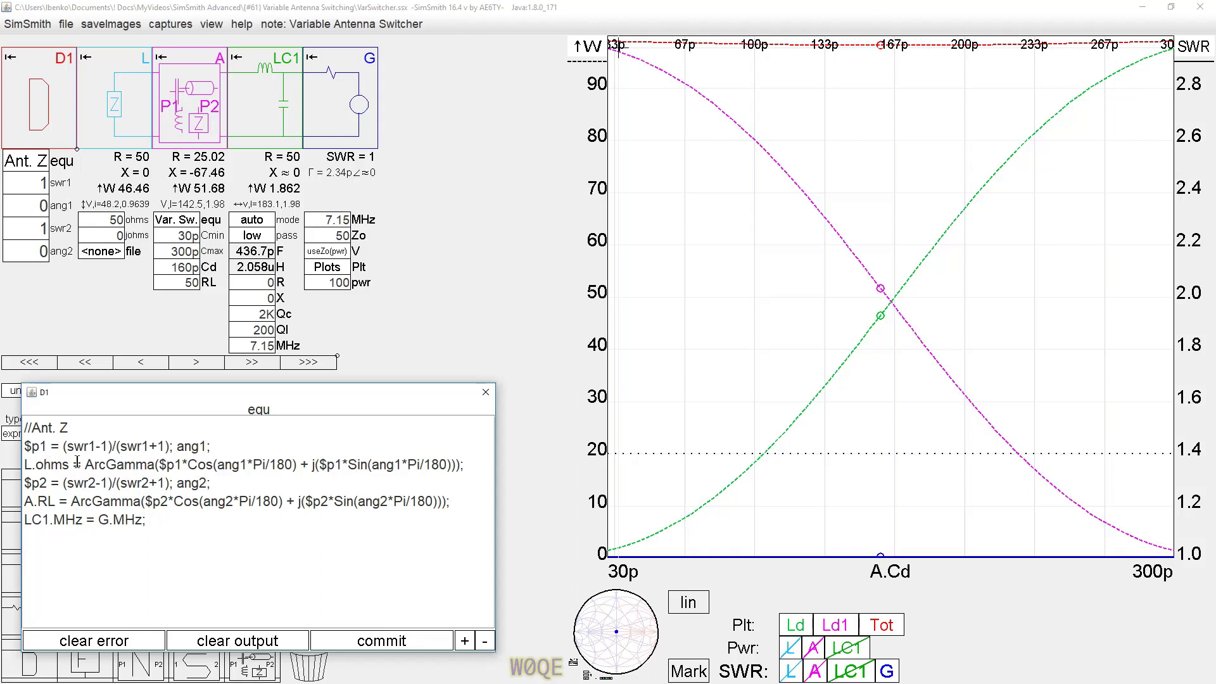
# Set antenna 1 to SWR 2 at angle 90 and open block A's Var. Sw. schematic
pyautogui.click(259, 573)
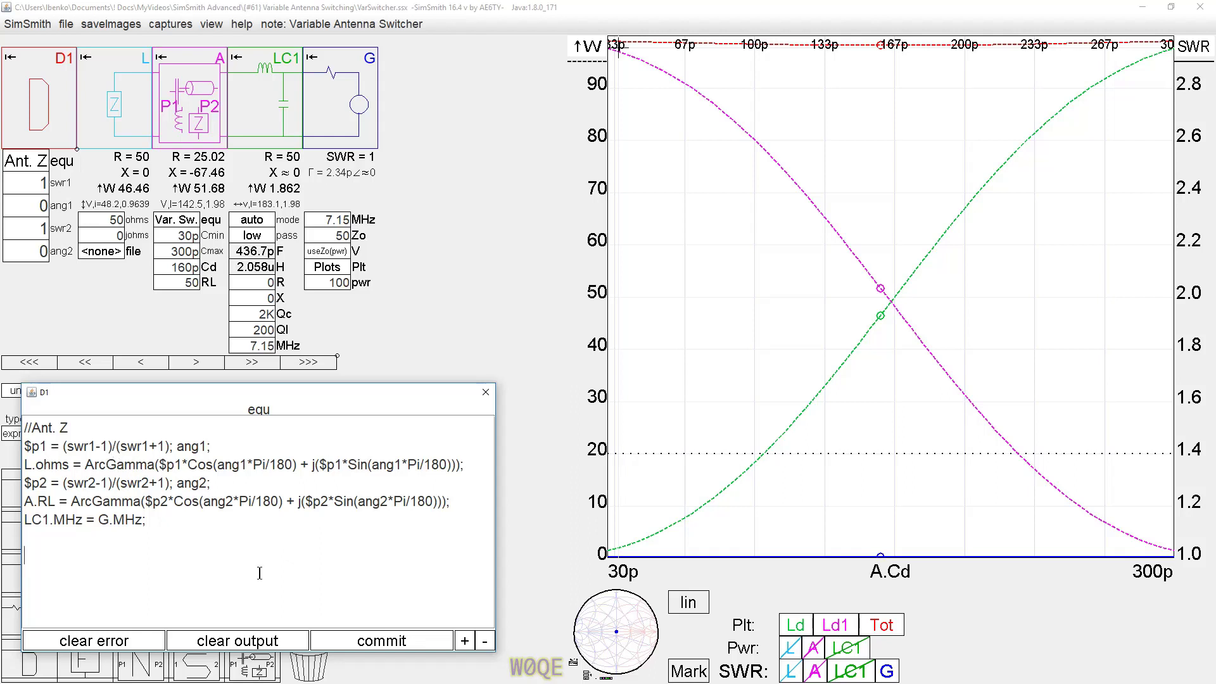
pyautogui.click(42, 181)
pyautogui.write('2')
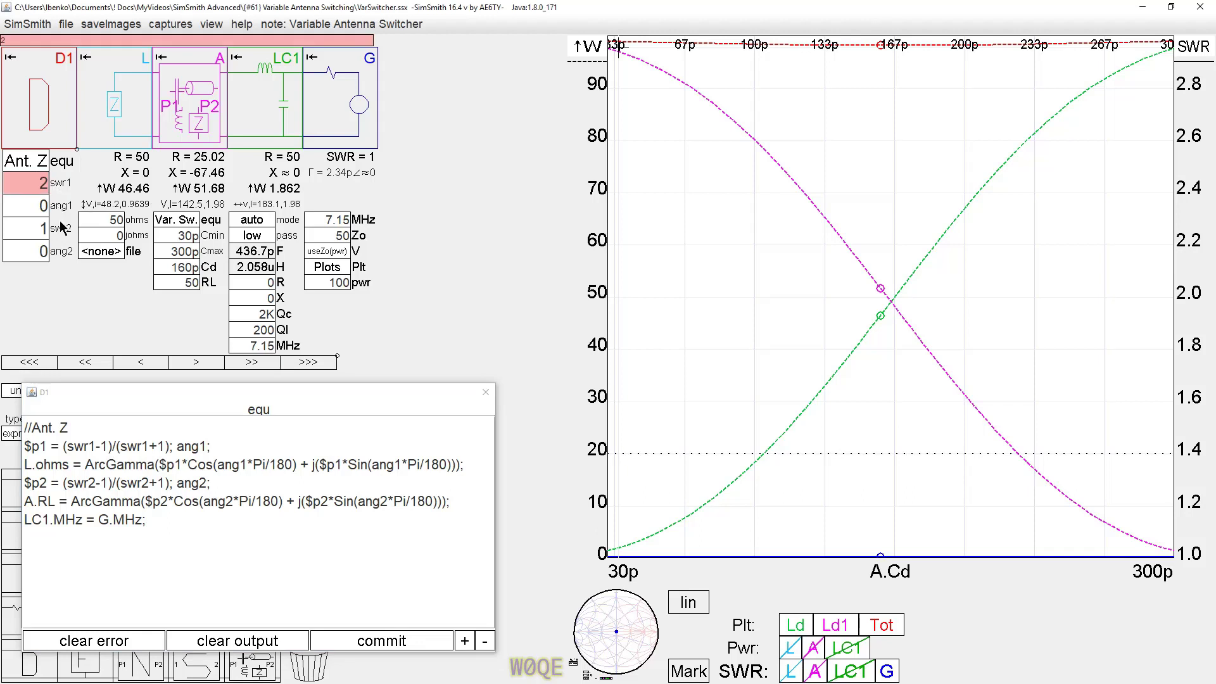
pyautogui.click(22, 203)
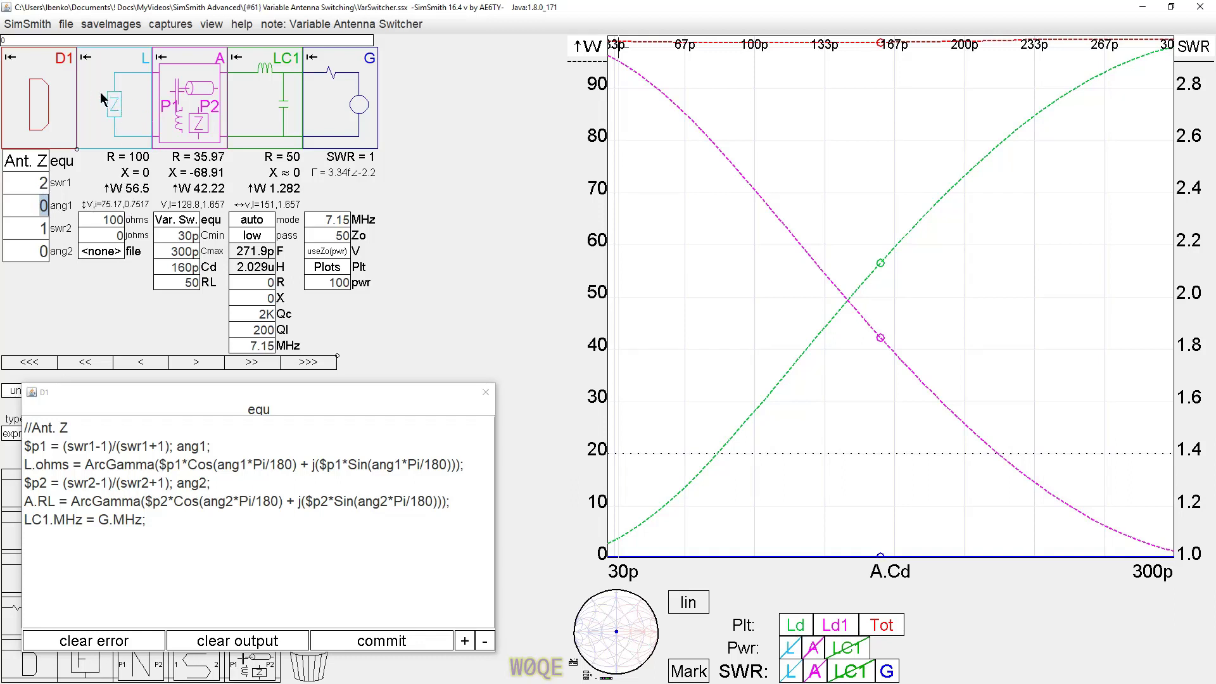
pyautogui.click(188, 219)
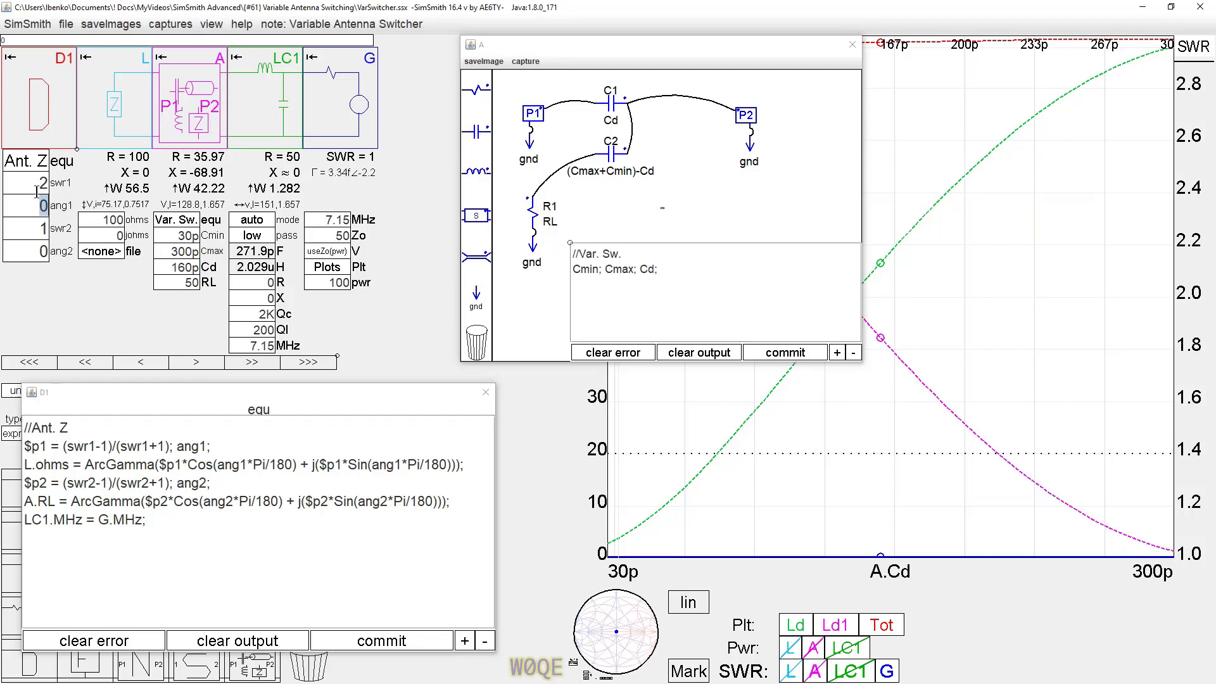
pyautogui.write('90')
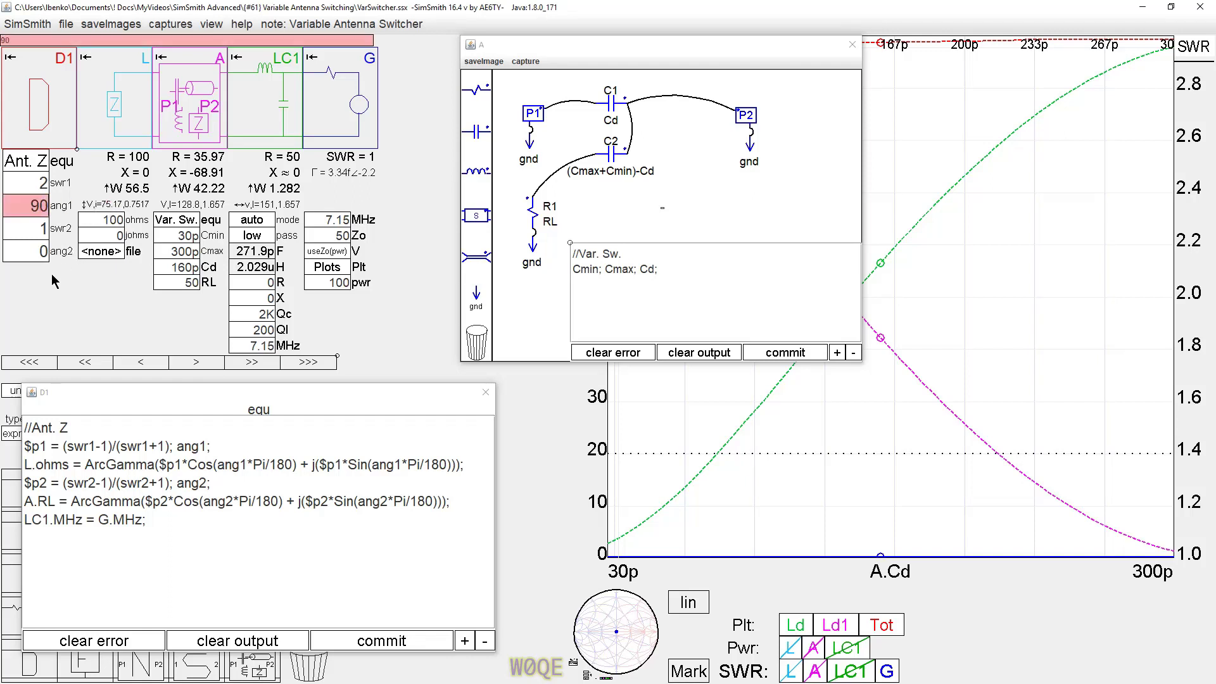
pyautogui.press('Return')
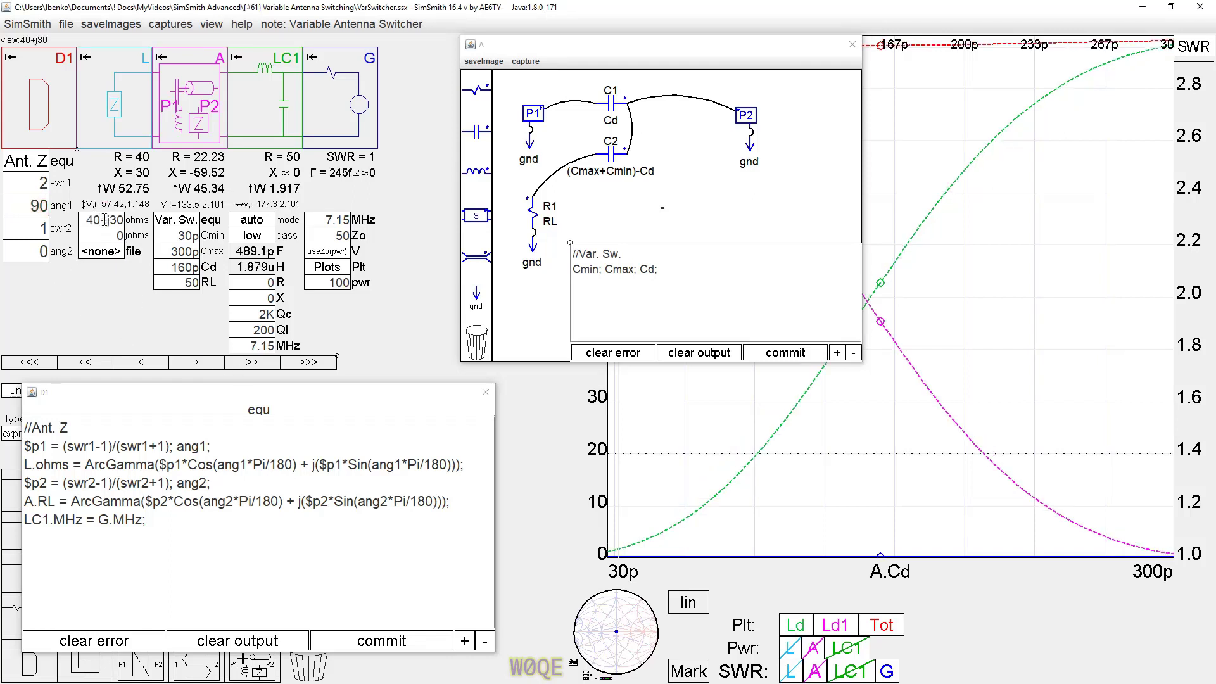
# Change antenna 1's angle to 180, then to 270
pyautogui.click(29, 203)
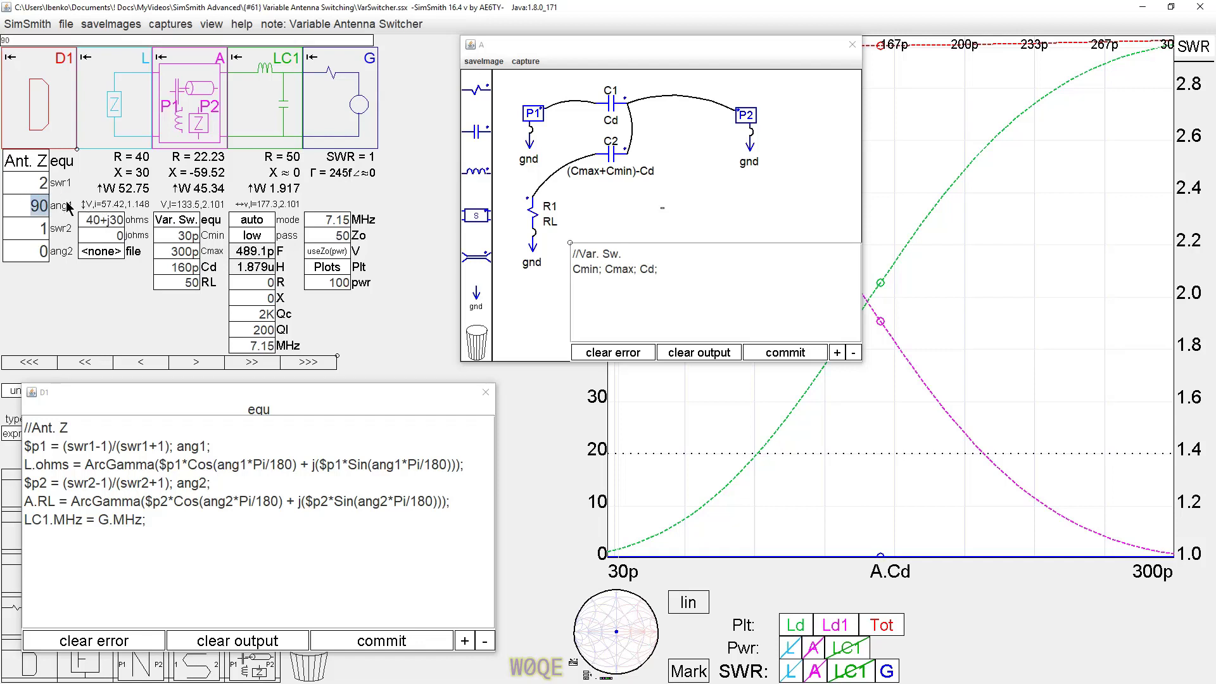
pyautogui.write('190')
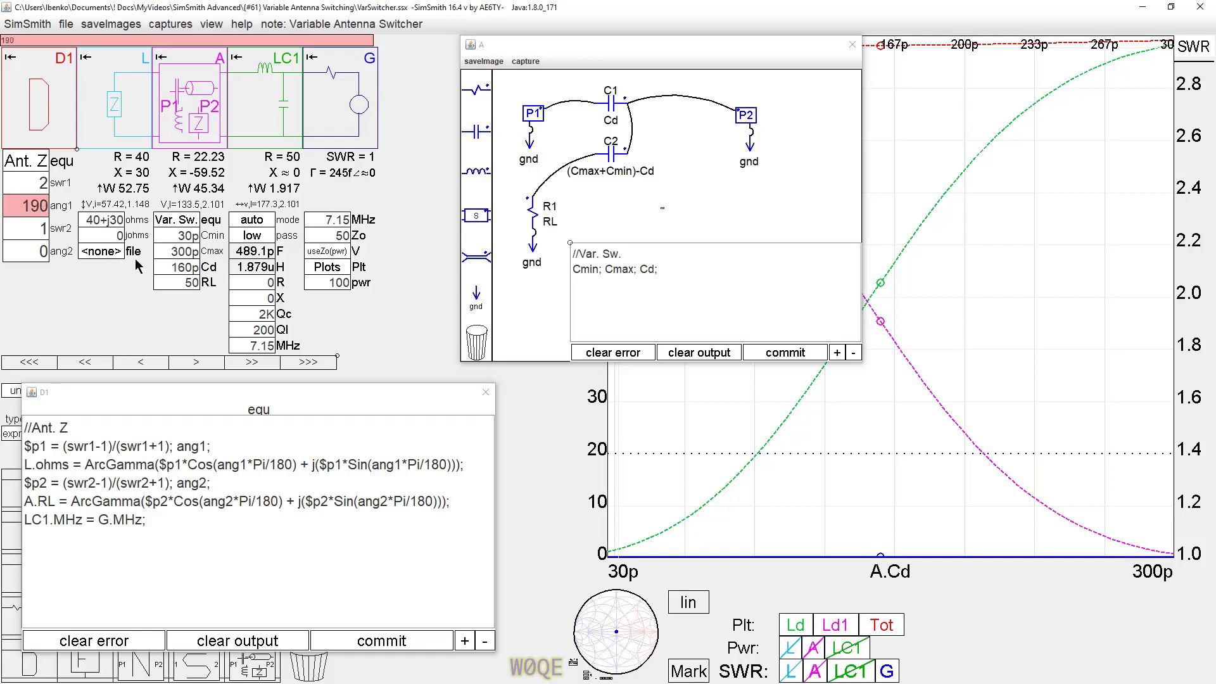
pyautogui.press('BackSpace')
pyautogui.press('BackSpace')
pyautogui.write('80')
pyautogui.press('Return')
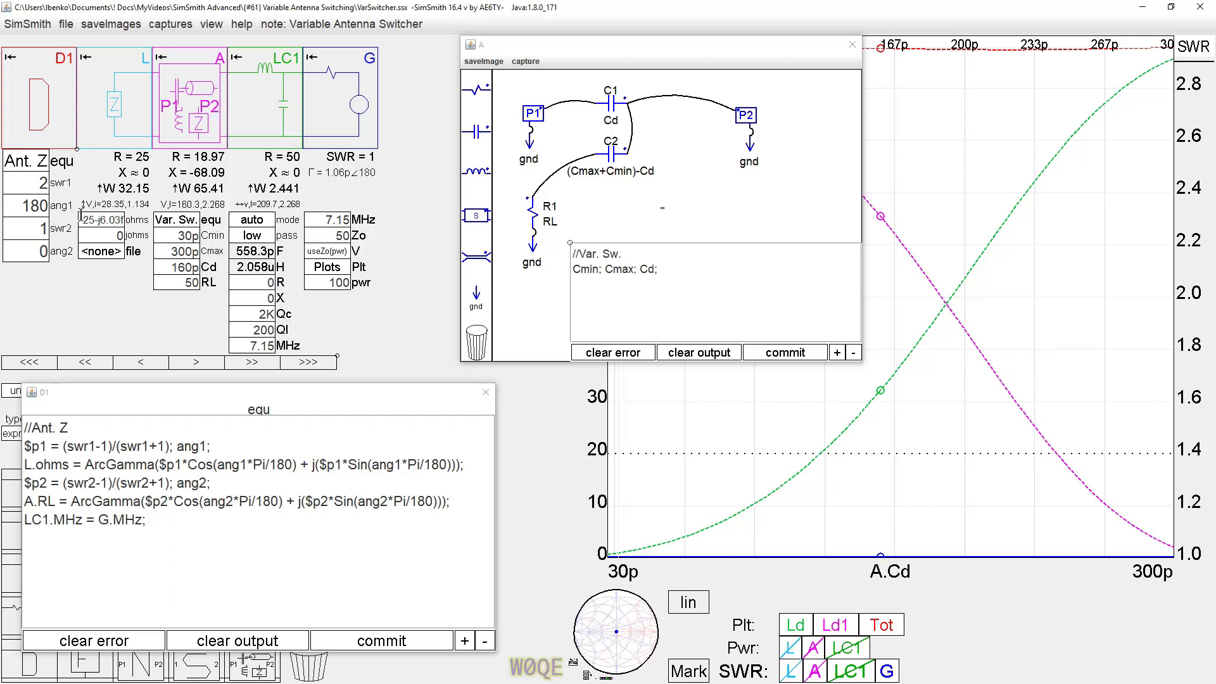
pyautogui.click(33, 200)
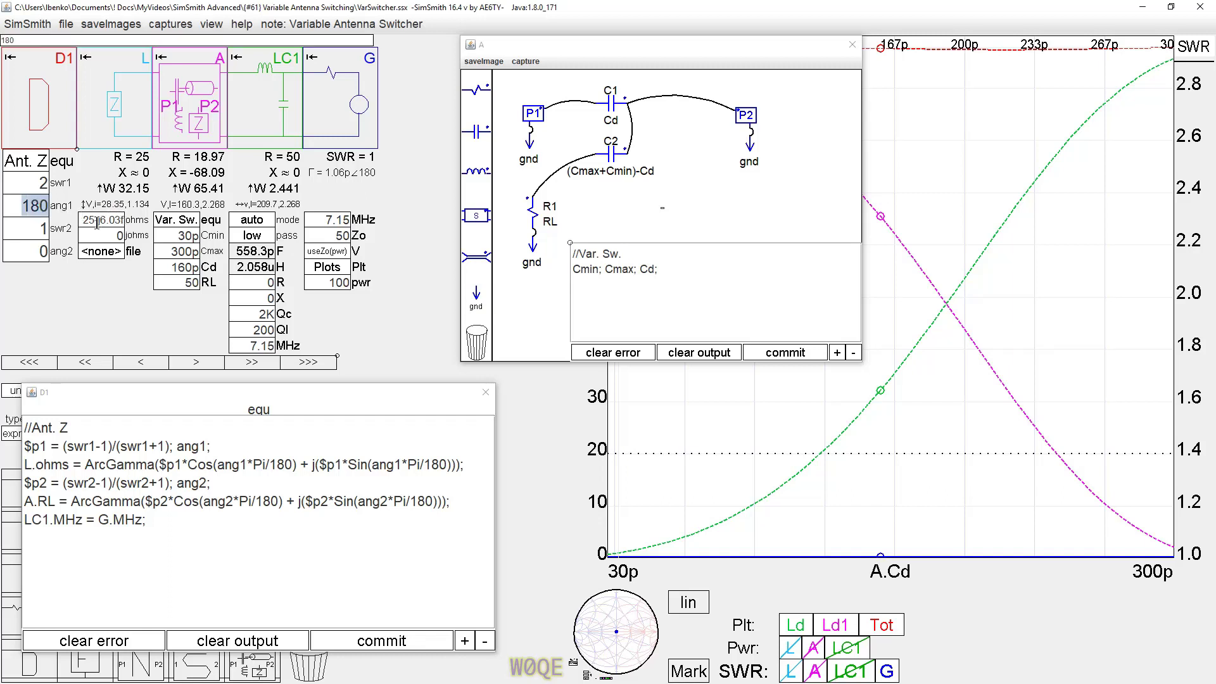
pyautogui.write('270')
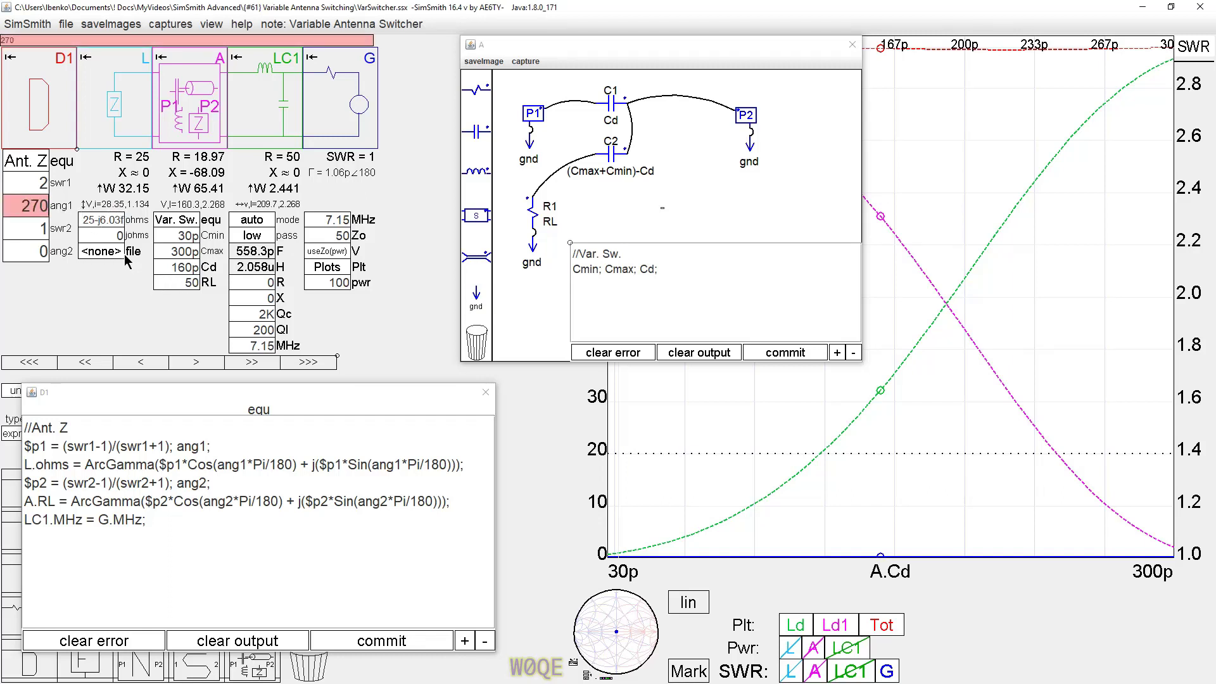
pyautogui.press('Return')
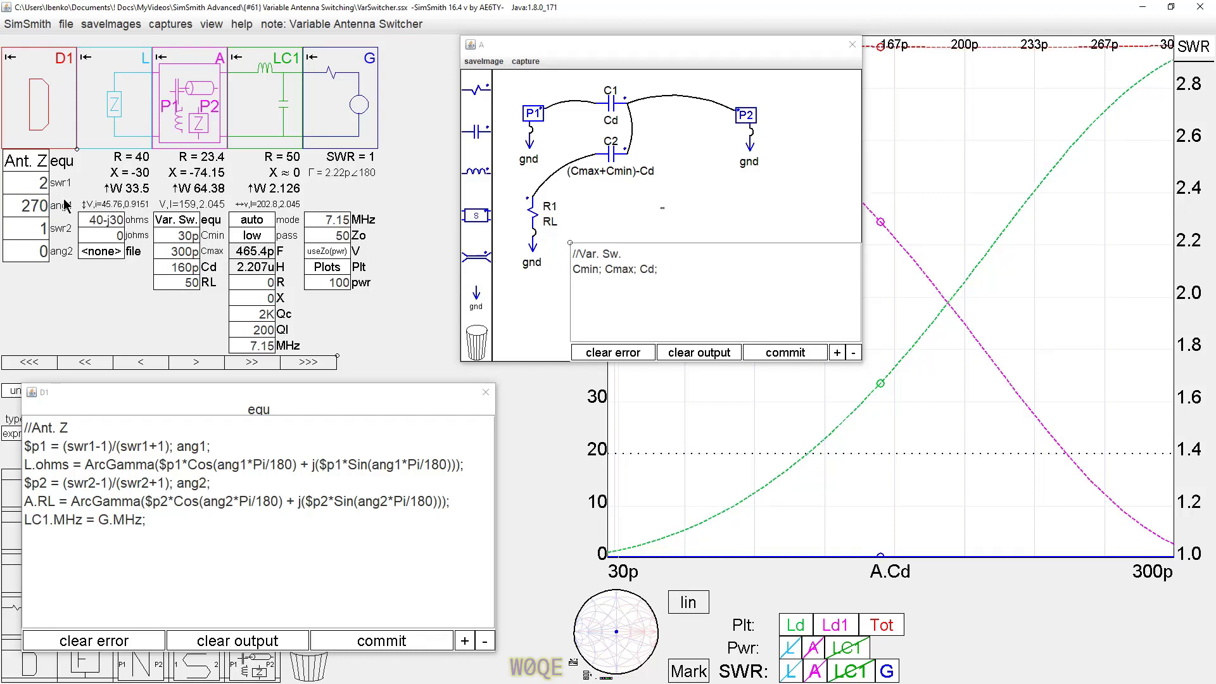
# Raise antenna 1's SWR to 3 with angle 180
pyautogui.click(35, 182)
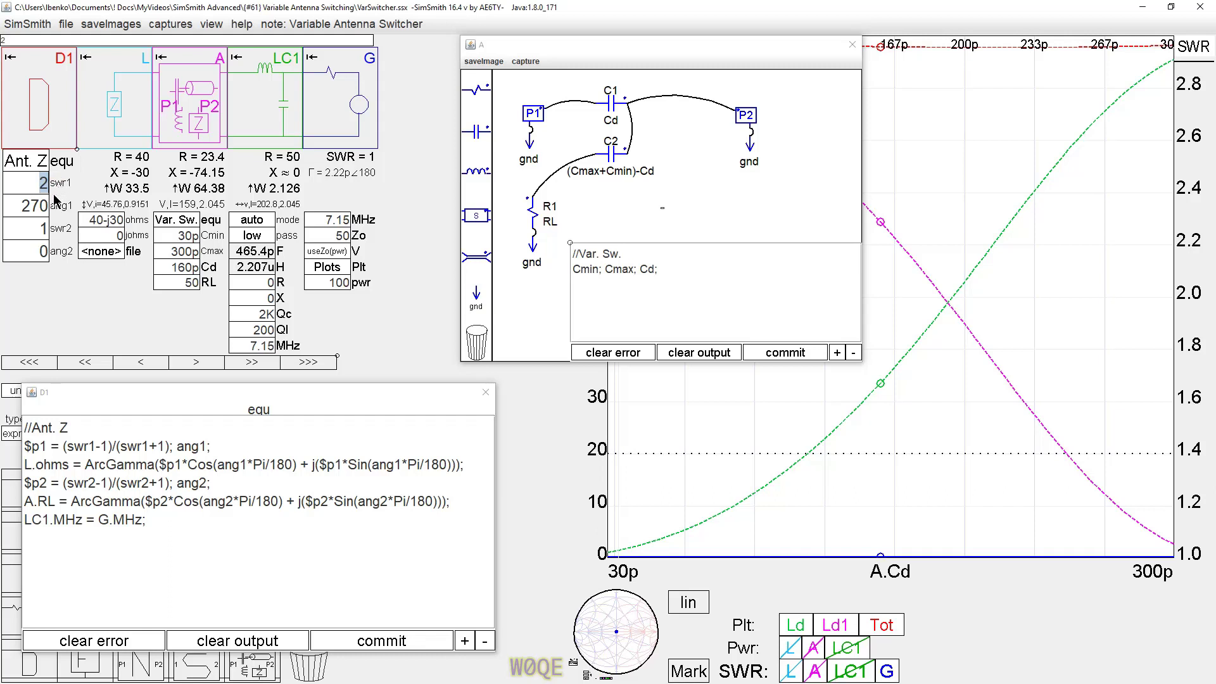
pyautogui.write('3')
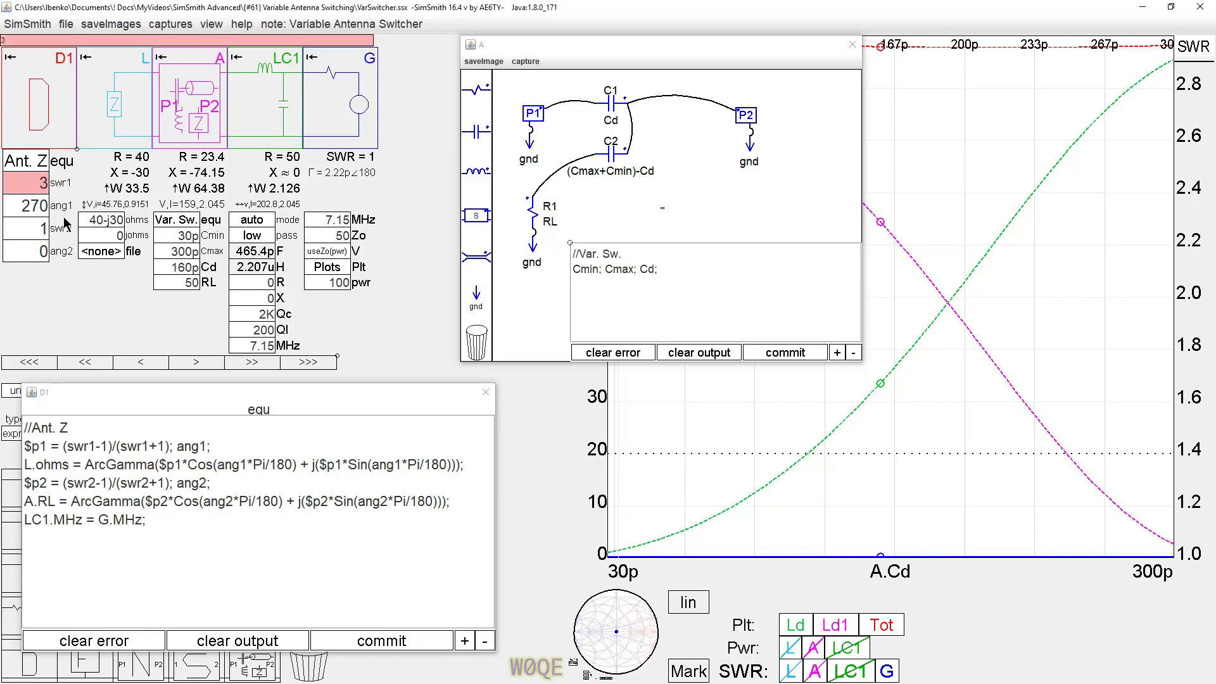
pyautogui.press('Return')
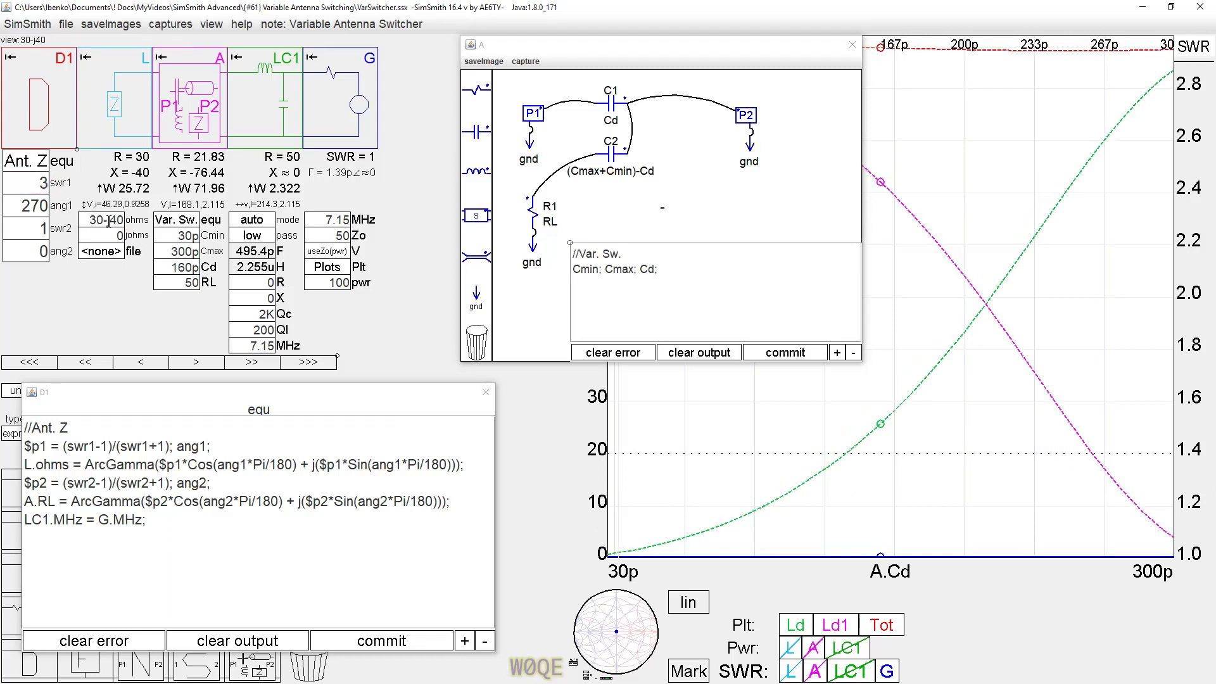
pyautogui.click(24, 204)
pyautogui.write('180')
pyautogui.press('Return')
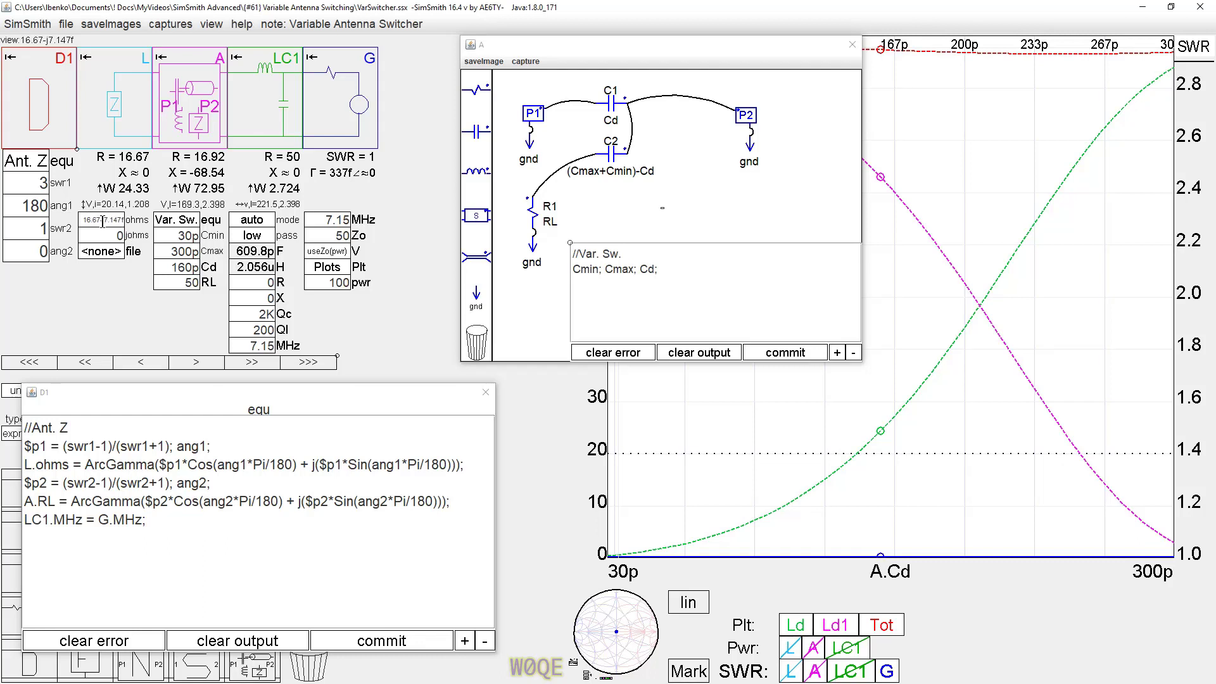
# Reset antenna 1 to angle 0 and SWR 1, giving a 50-ohm load
pyautogui.doubleClick(22, 204)
pyautogui.write('0')
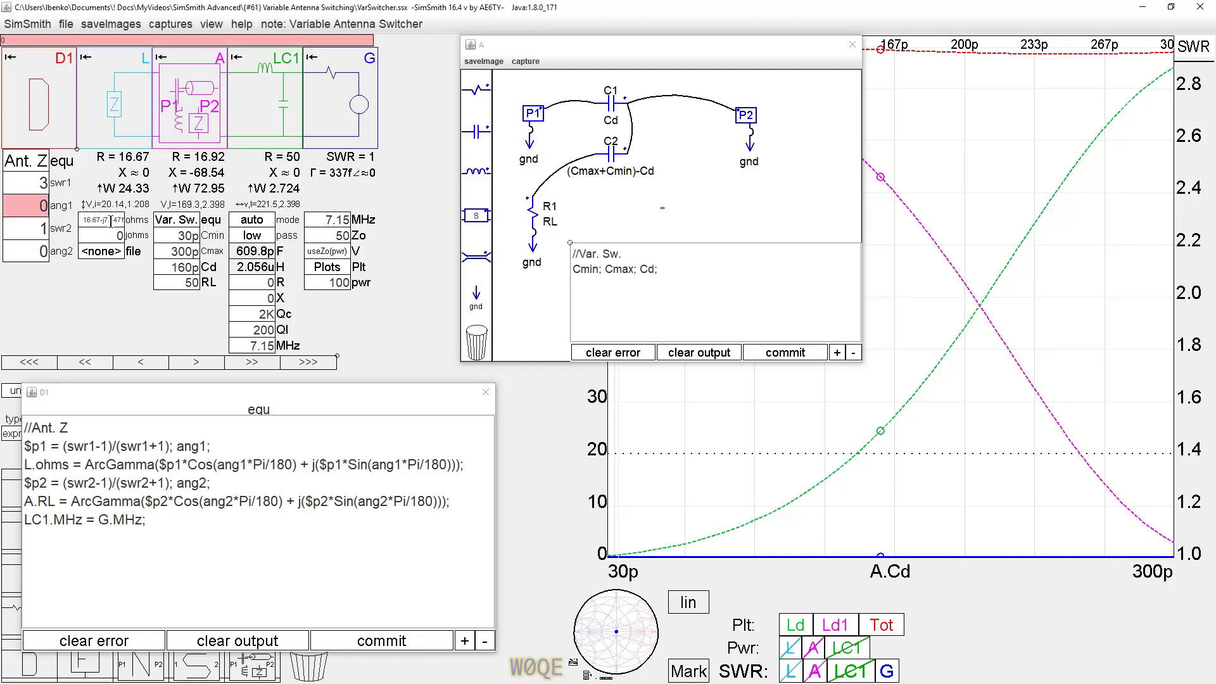
pyautogui.press('Return')
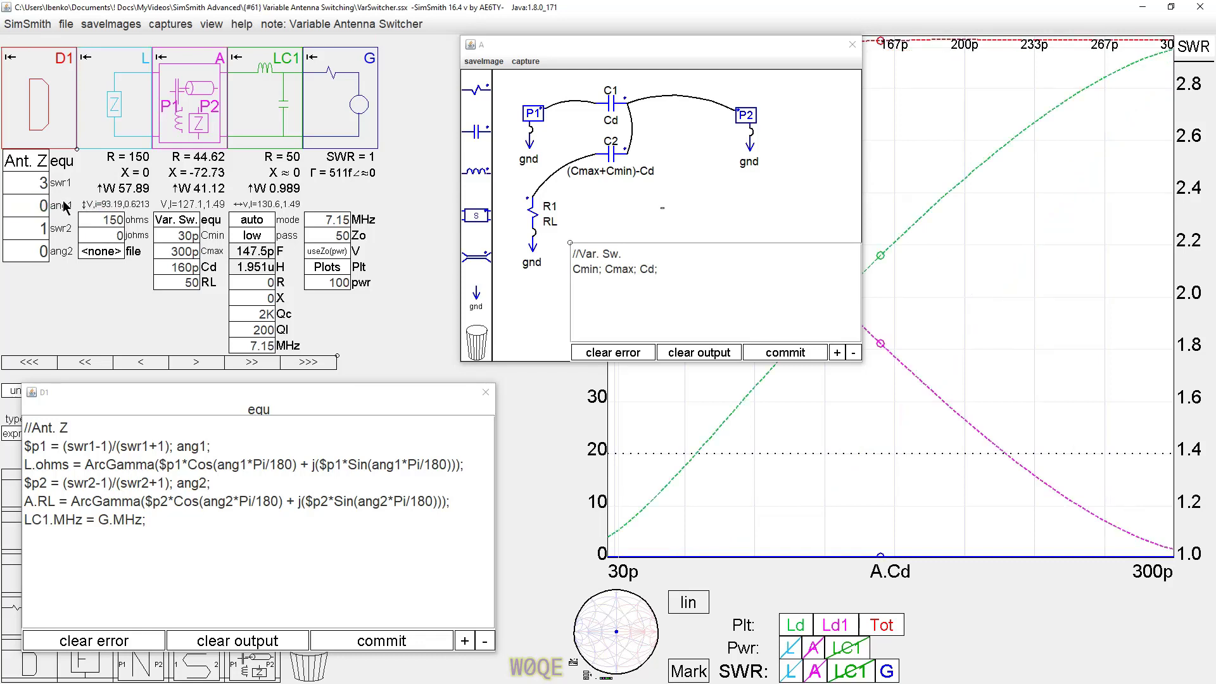
pyautogui.doubleClick(36, 183)
pyautogui.write('11')
pyautogui.press('Return')
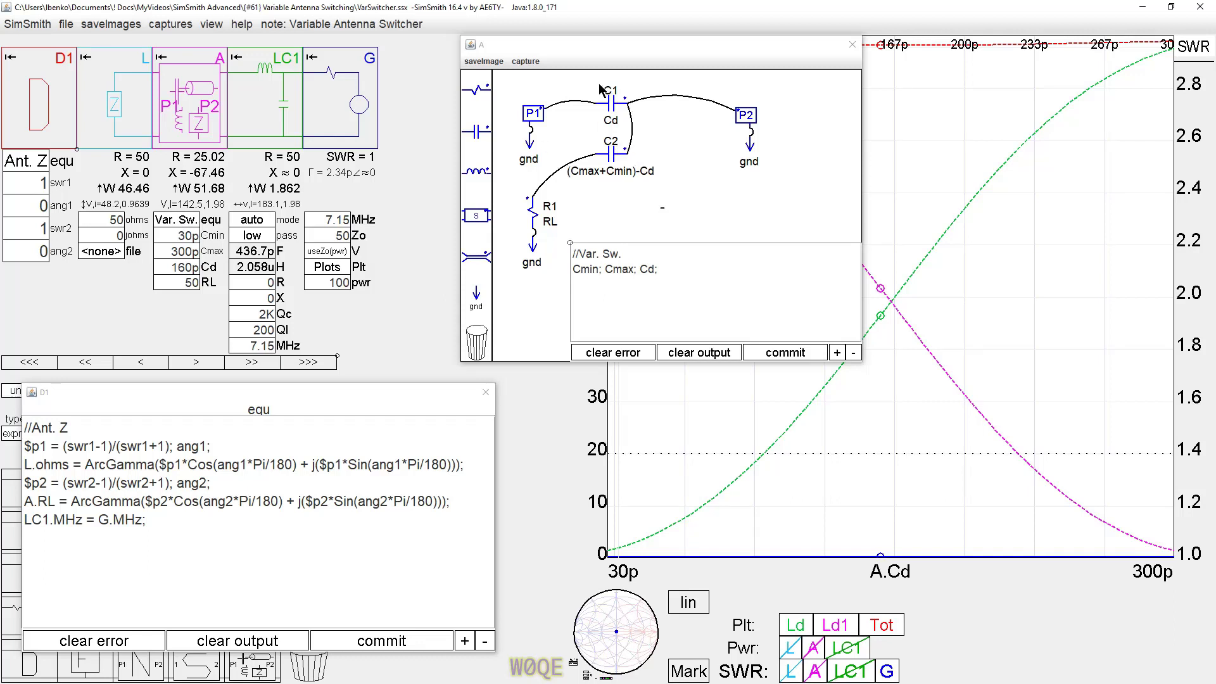
# Reposition the switcher schematic and show the Variable Antenna Switcher Notes Block
pyautogui.moveTo(577, 60); pyautogui.dragTo(163, 65)
pyautogui.click(275, 26)
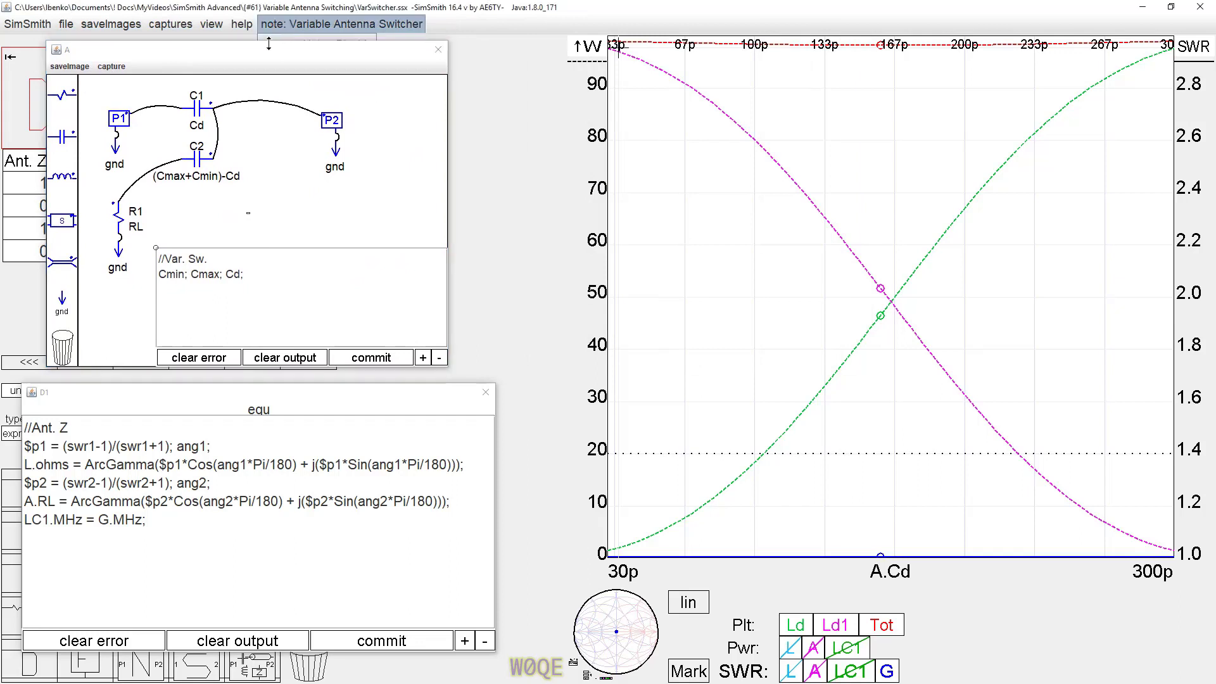
pyautogui.moveTo(269, 53); pyautogui.dragTo(258, 106)
pyautogui.click(279, 26)
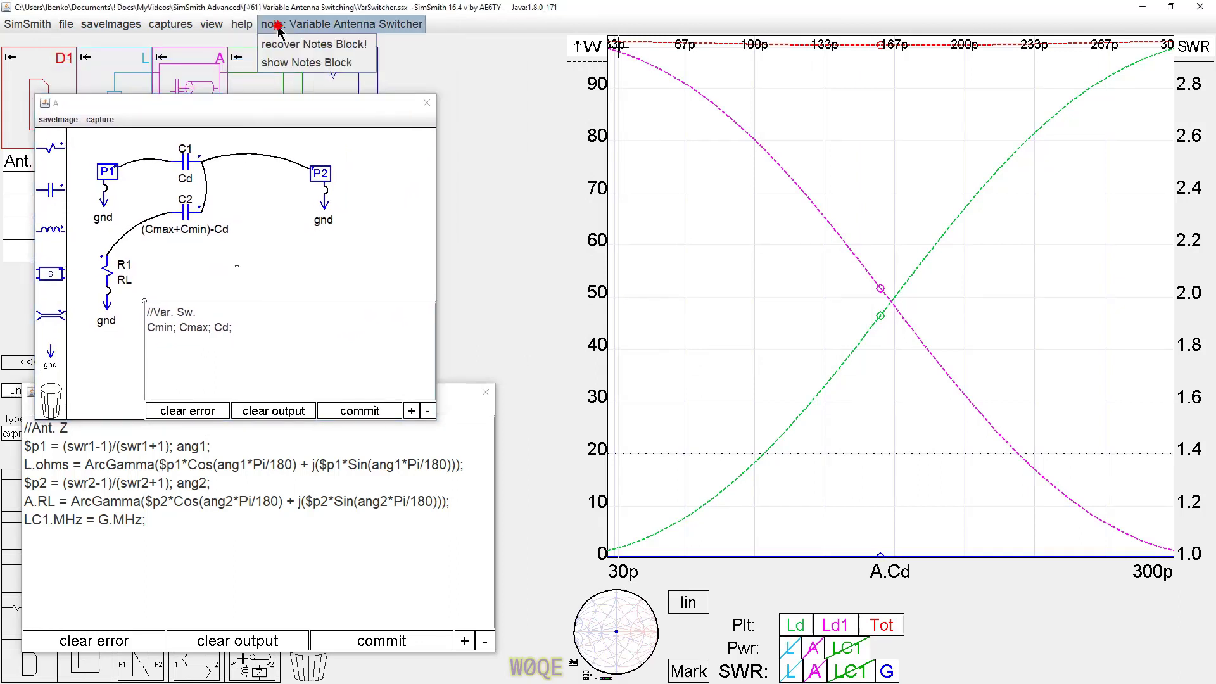
pyautogui.click(291, 53)
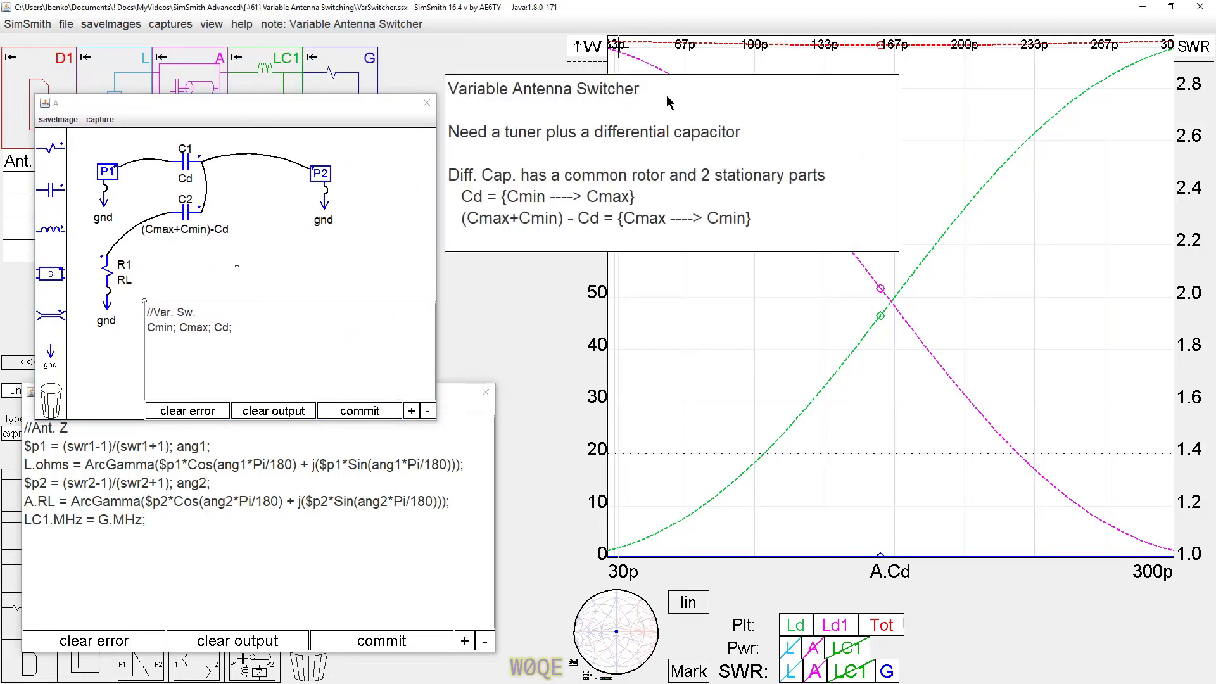
# Place the notes panel at the upper right and the schematic window to the right
pyautogui.tripleClick(670, 98)
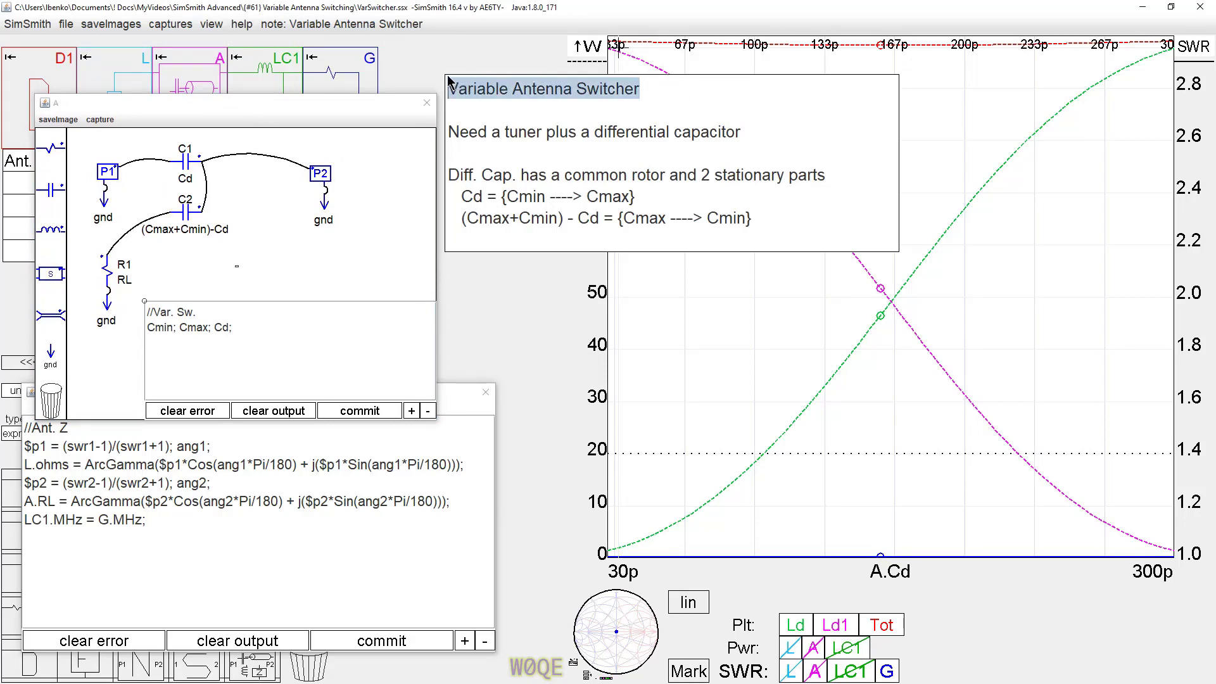
pyautogui.moveTo(448, 83); pyautogui.dragTo(673, 50)
pyautogui.moveTo(347, 99); pyautogui.dragTo(863, 250)
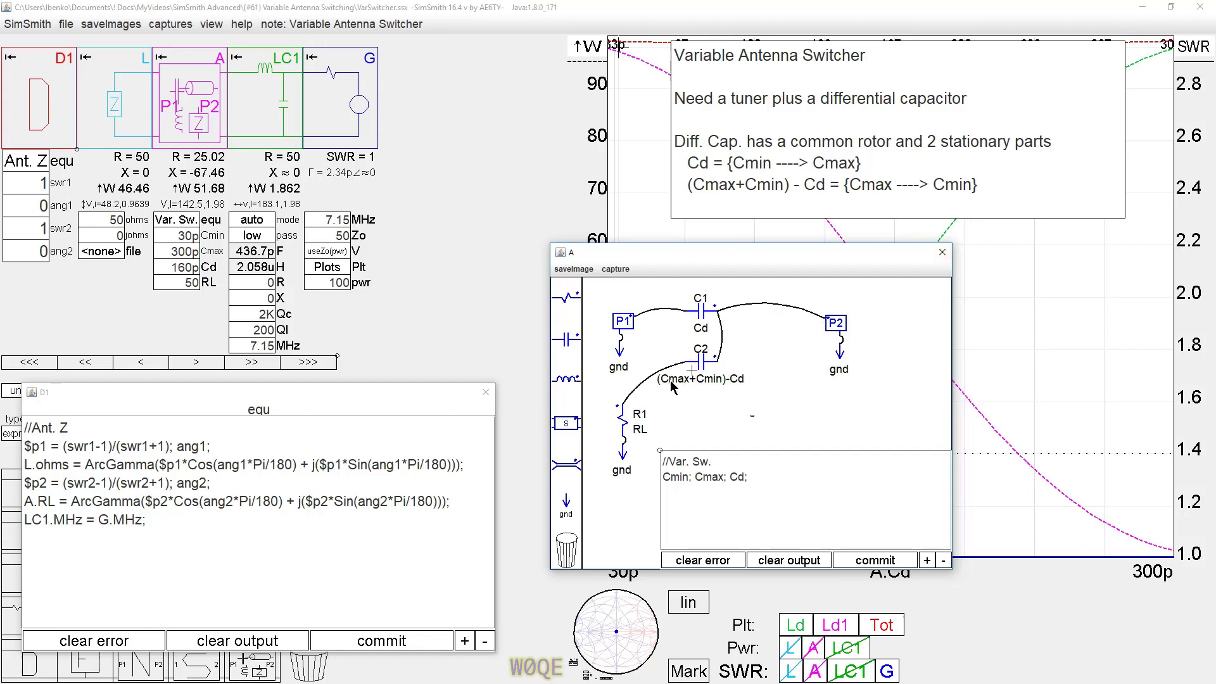
# Close the A switcher schematic window and bring up the notes options
pyautogui.click(703, 334)
pyautogui.click(942, 252)
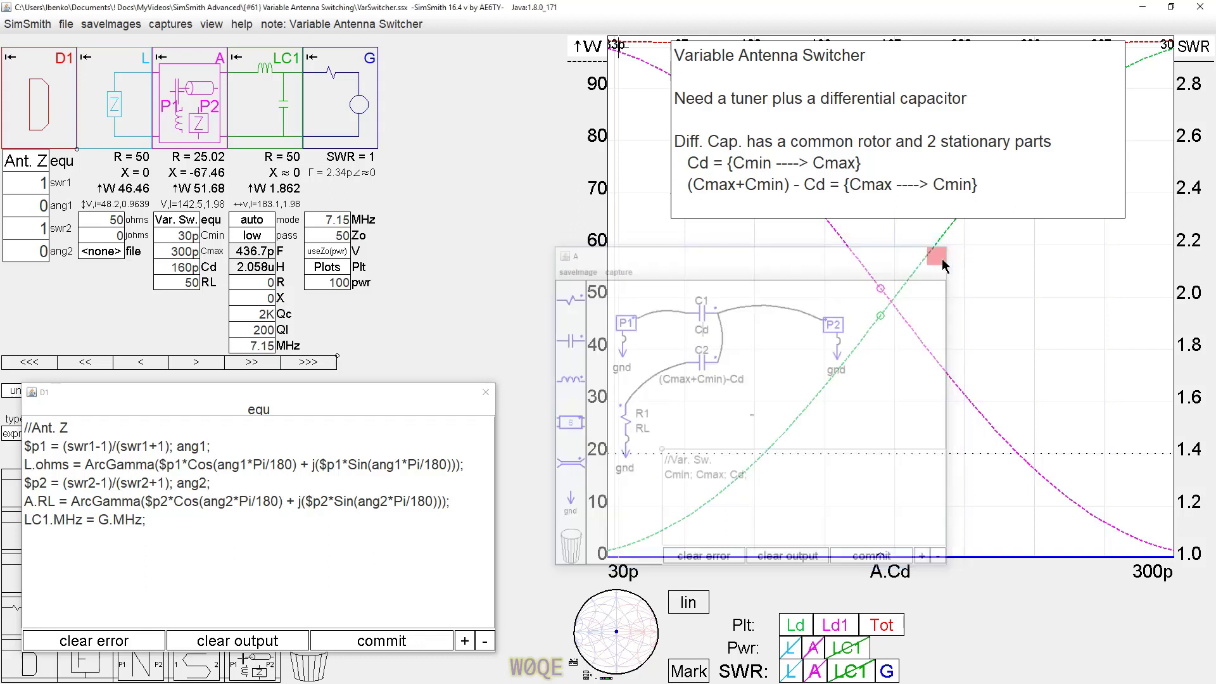
pyautogui.click(271, 24)
# Hide the notes box, close the D1 equation editor, and view the sweep Plots script
pyautogui.click(277, 62)
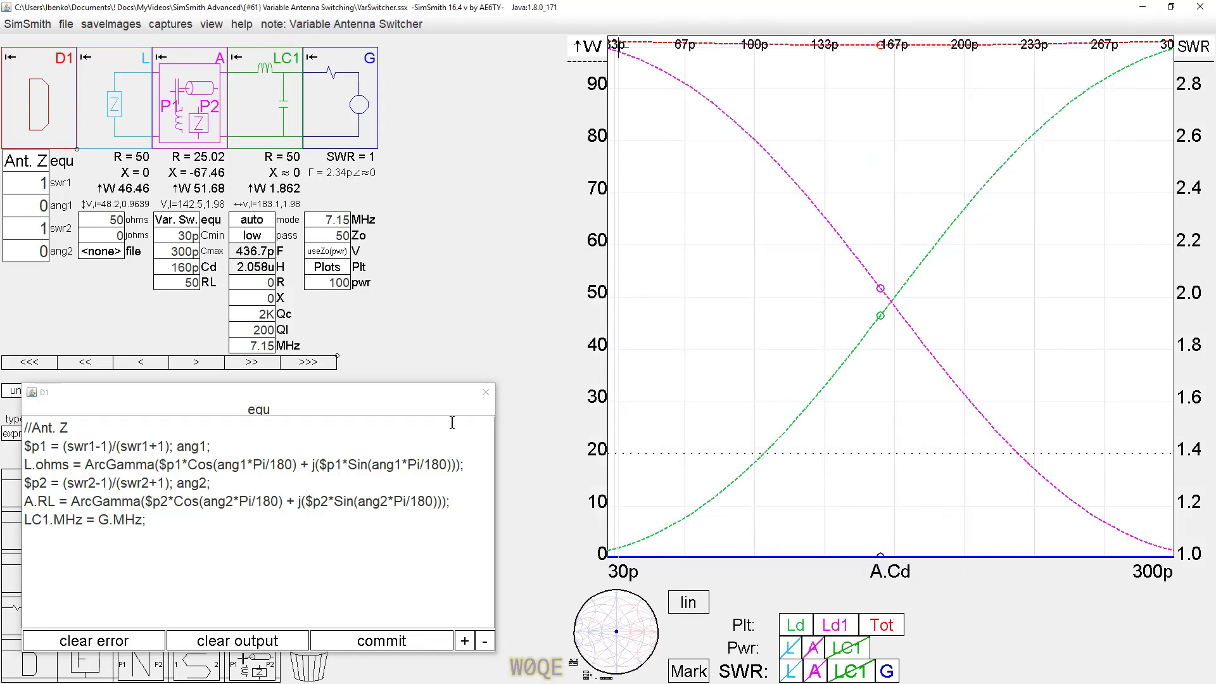
pyautogui.click(486, 393)
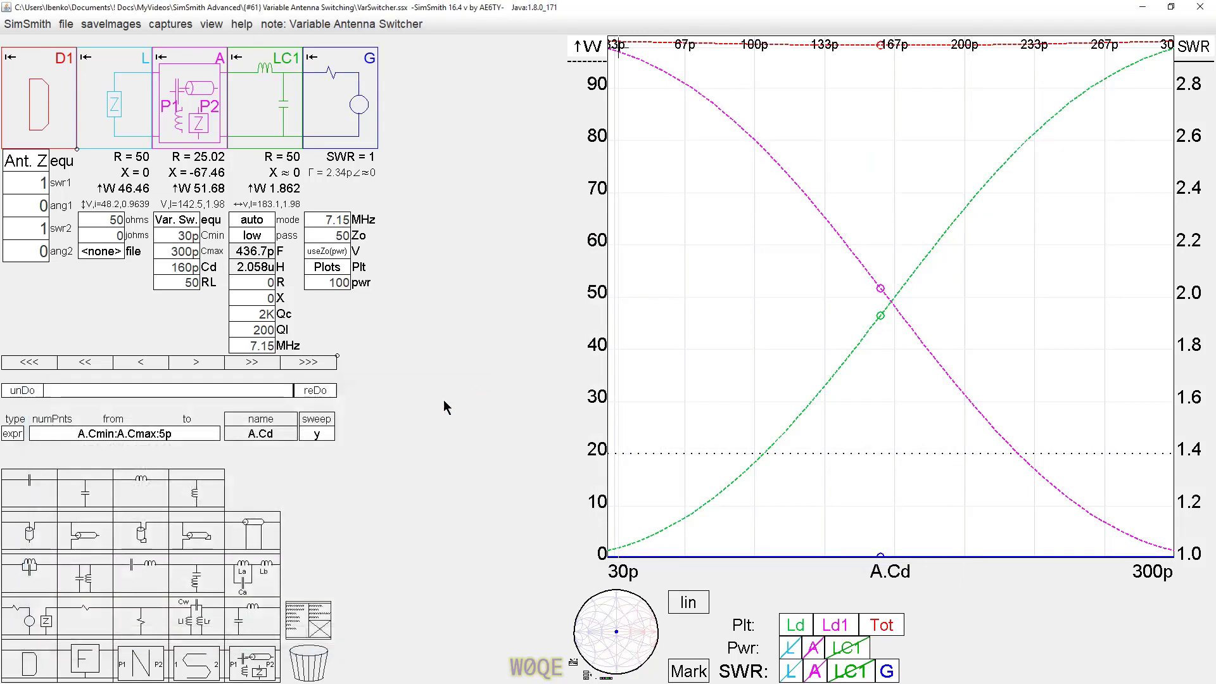
pyautogui.click(326, 270)
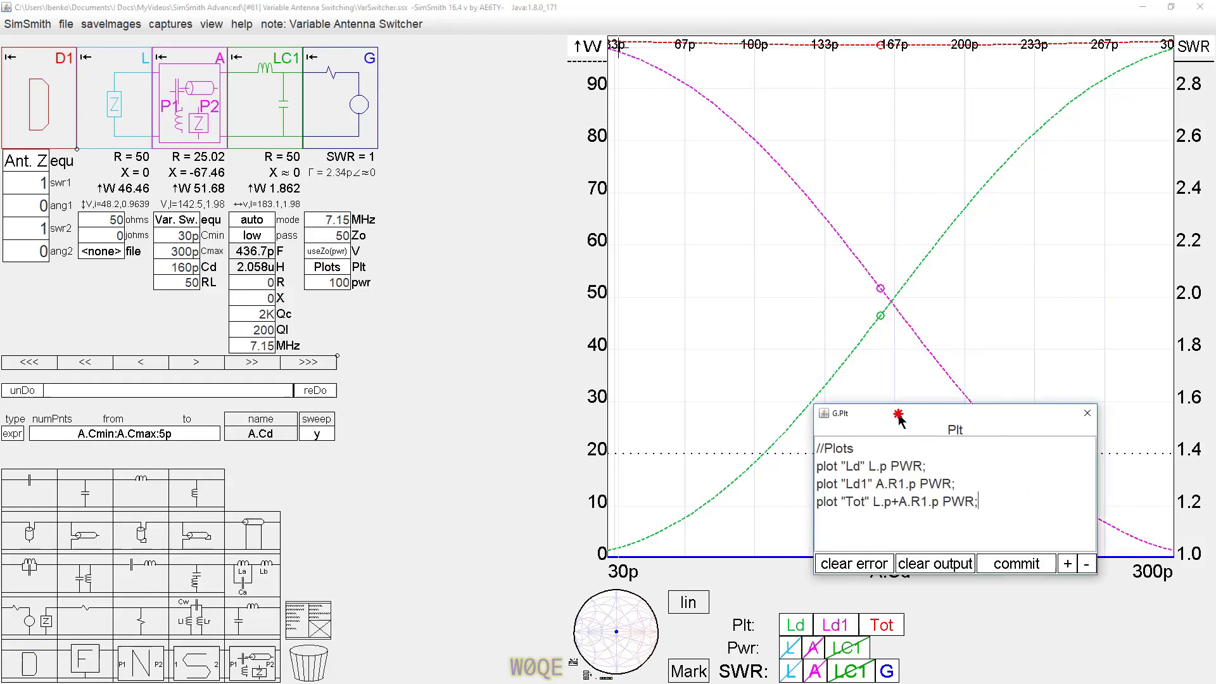
pyautogui.moveTo(899, 397); pyautogui.dragTo(513, 237)
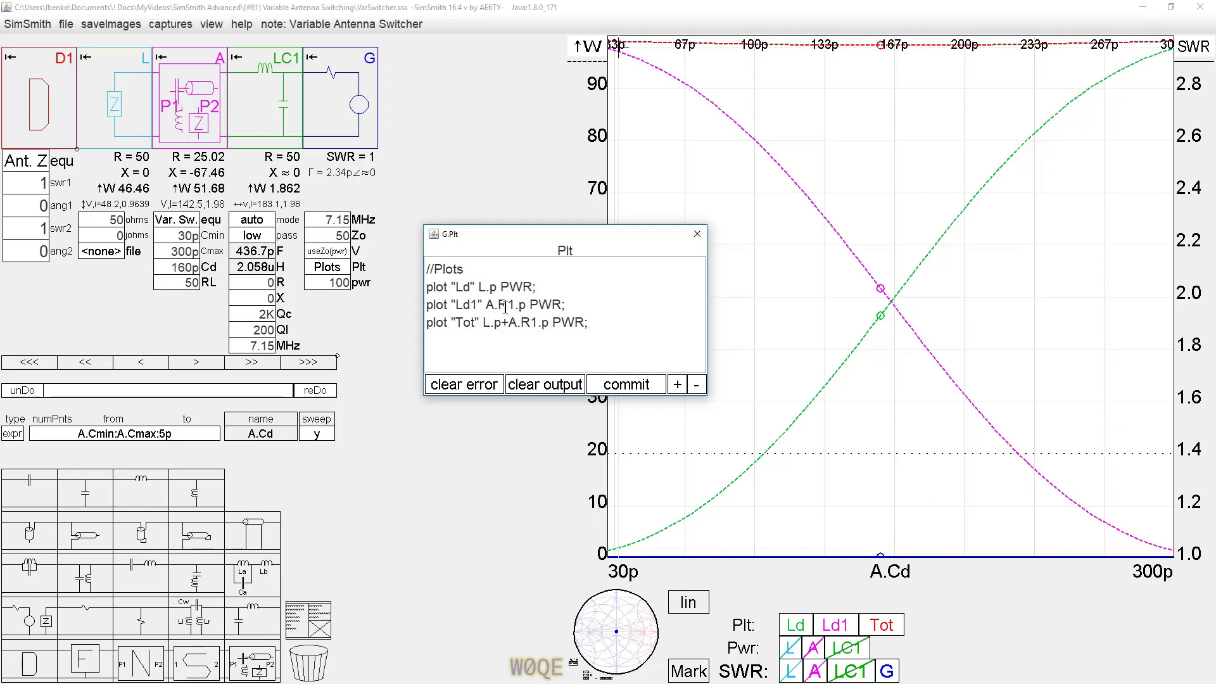
# Review block A's switcher script, close it, and commit the plot script
pyautogui.click(183, 219)
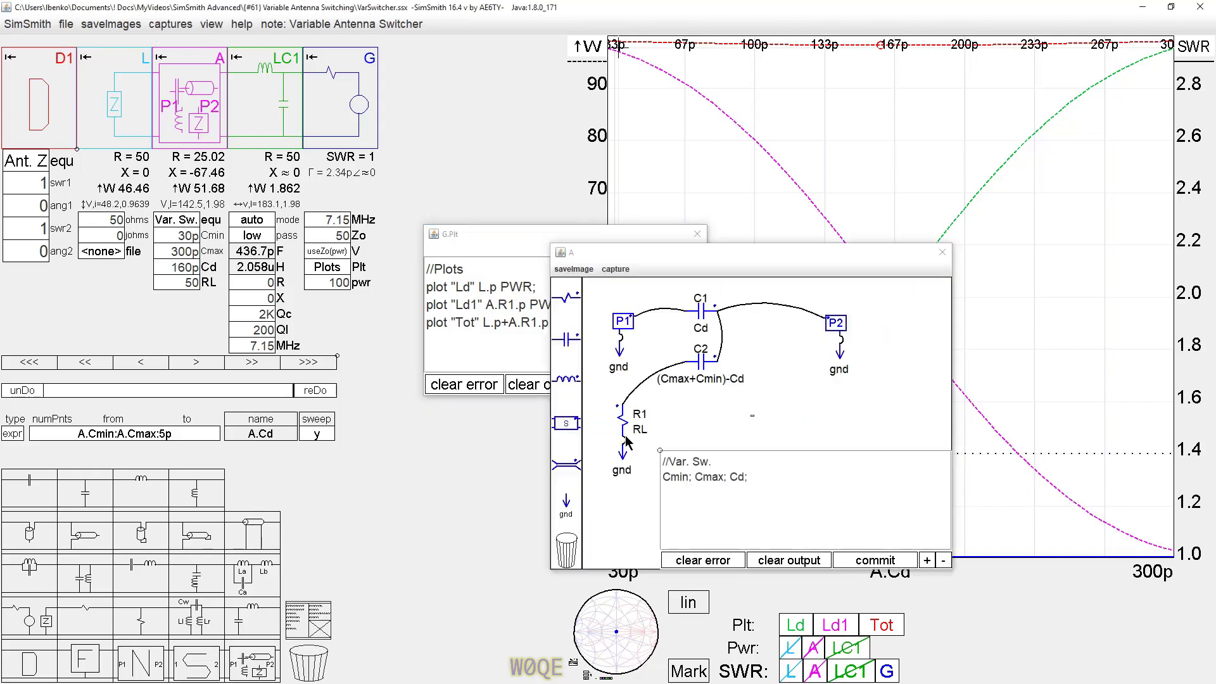
pyautogui.click(942, 252)
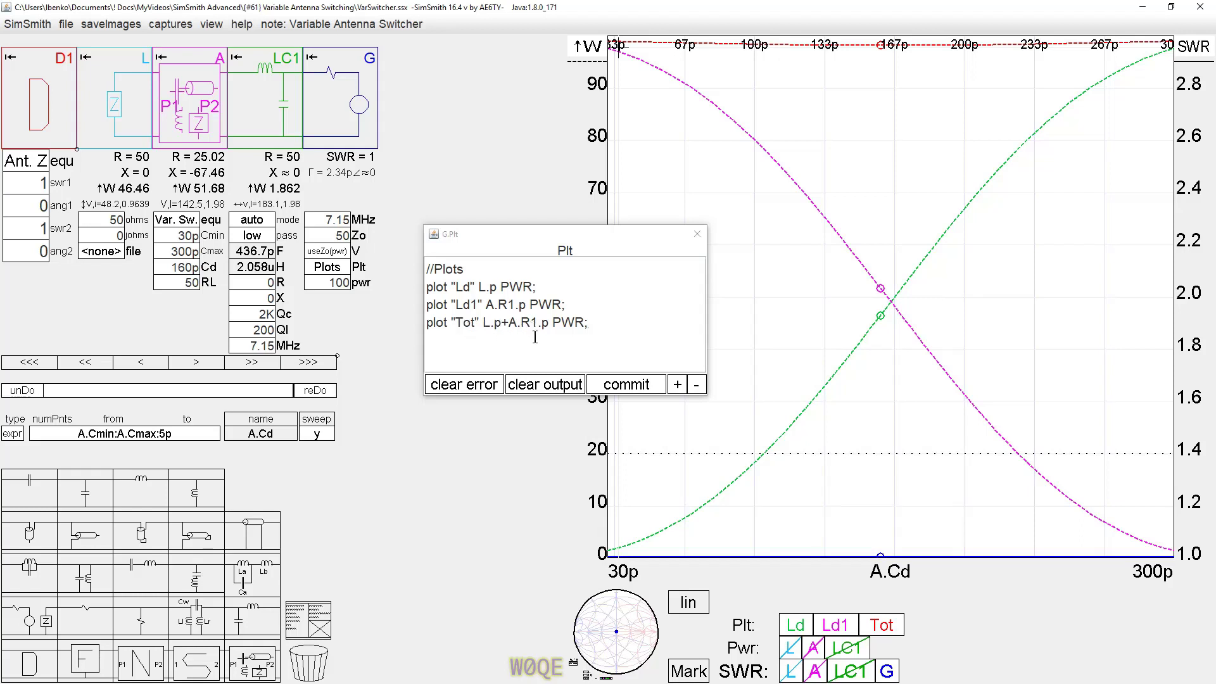
pyautogui.click(627, 384)
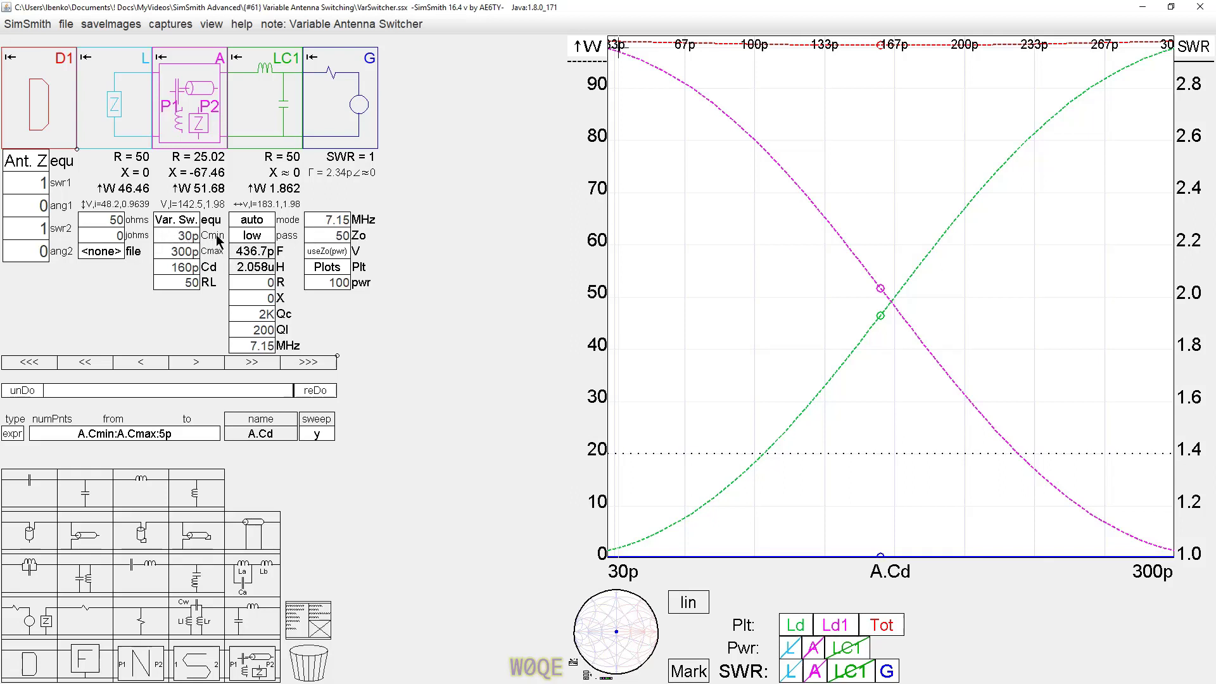
# Put LC1 in manual and lower its capacitor from 436.7p to 329.6p on the Smith chart view
pyautogui.click(254, 220)
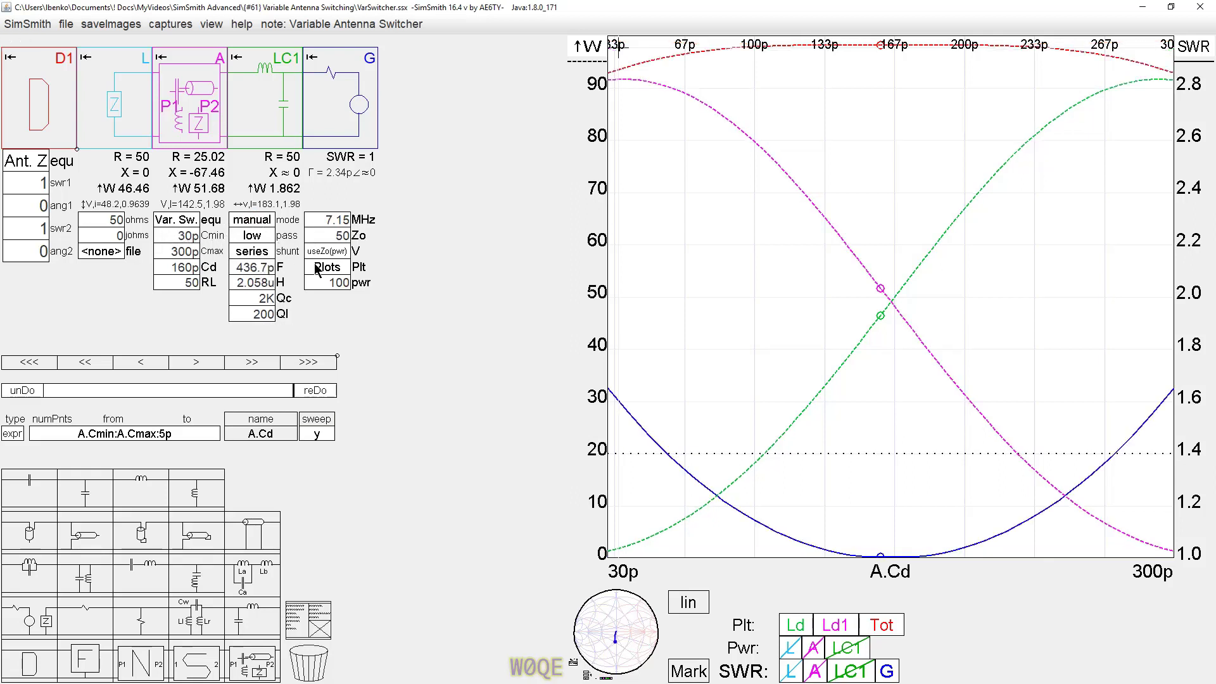
pyautogui.click(605, 643)
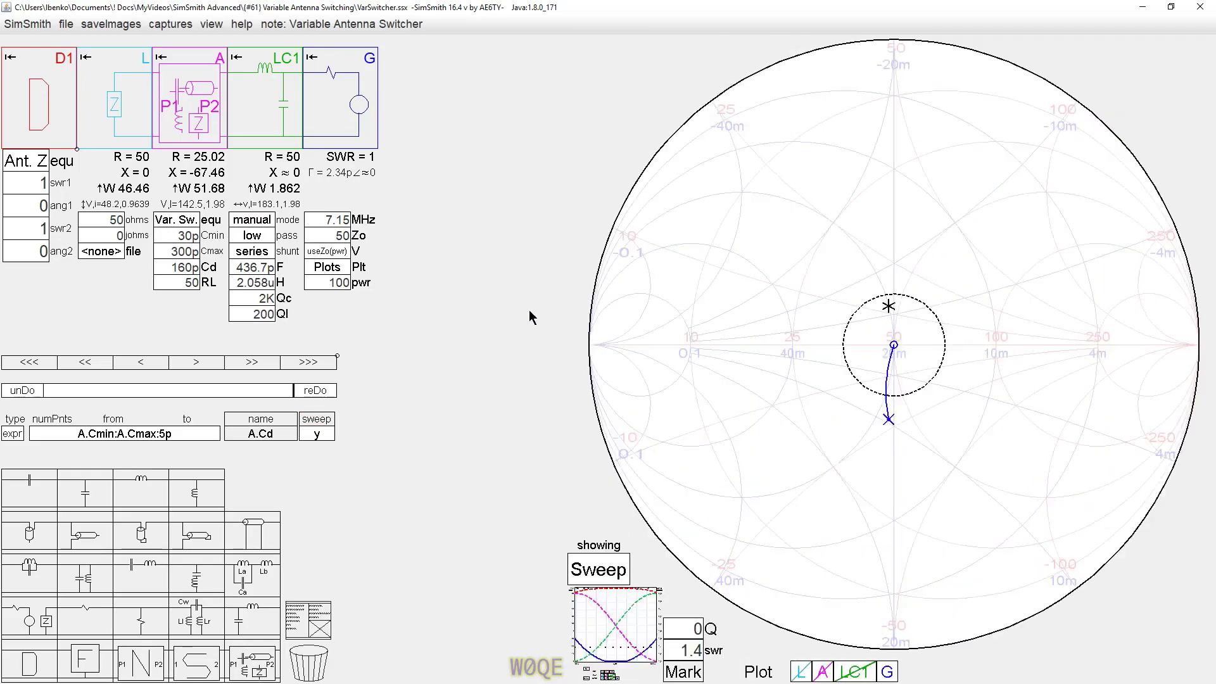
pyautogui.click(255, 265)
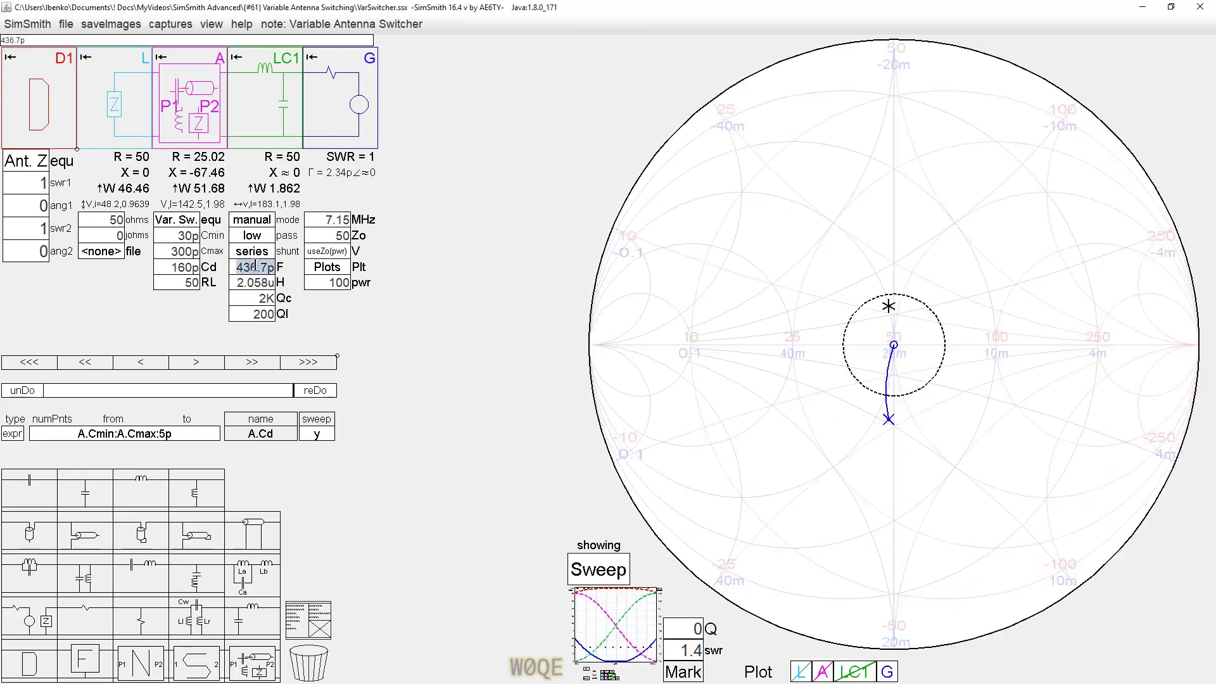
pyautogui.scroll(-8, 255, 268)
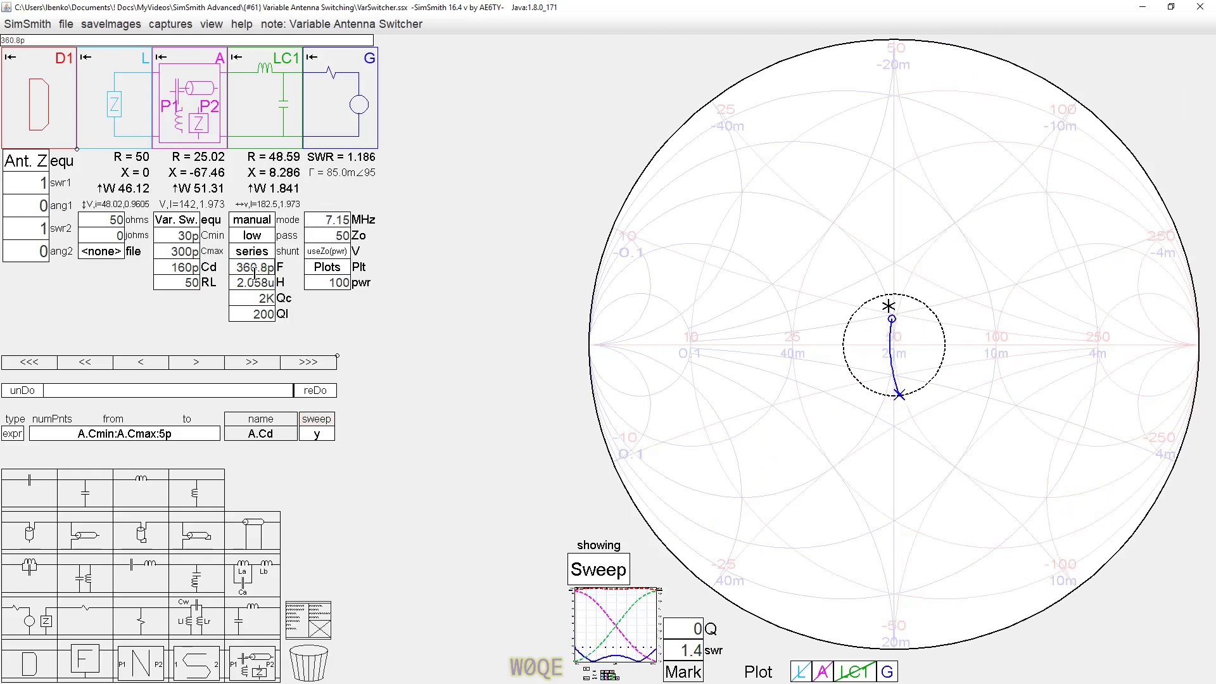
pyautogui.scroll(-3, 255, 273)
pyautogui.scroll(-1, 254, 273)
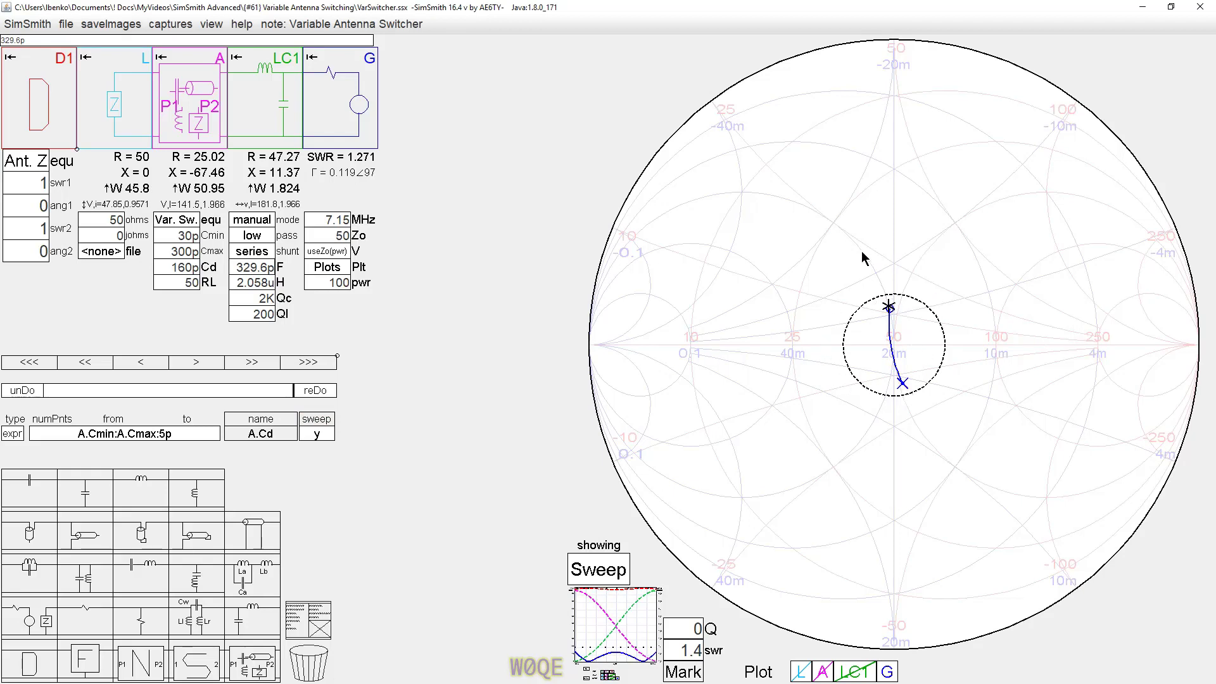
# Probe an impedance point on the Smith chart, then restore the A.Cd sweep plot as main view
pyautogui.click(870, 447)
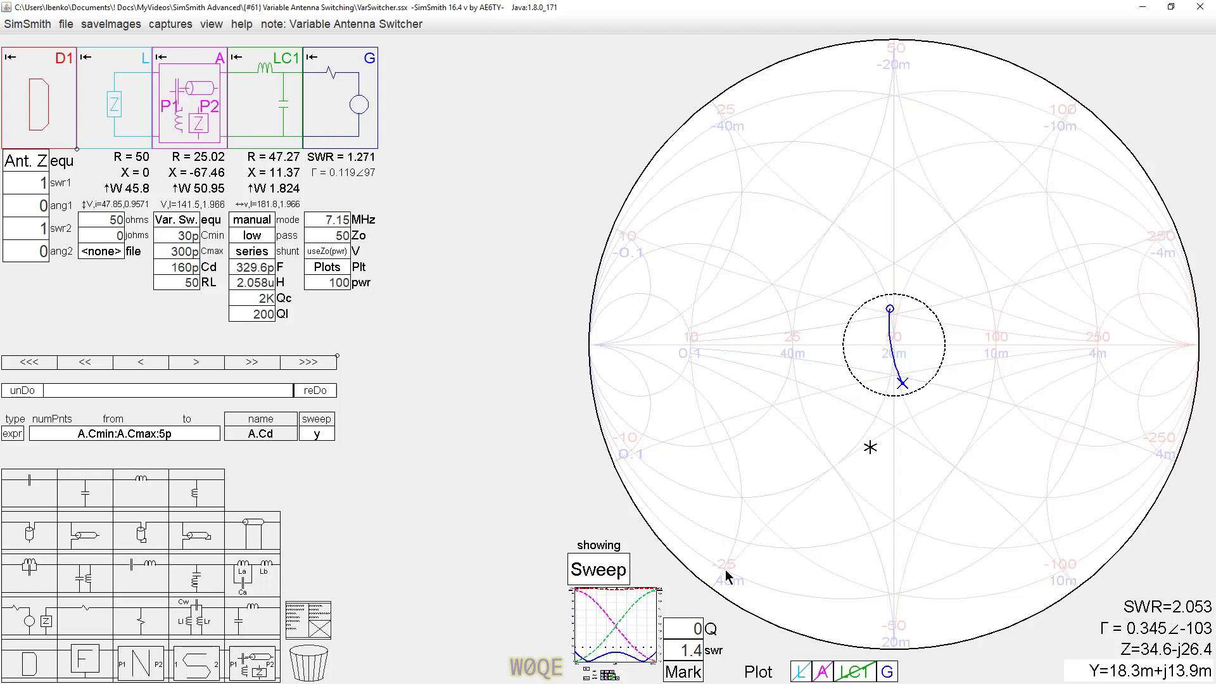
pyautogui.click(624, 630)
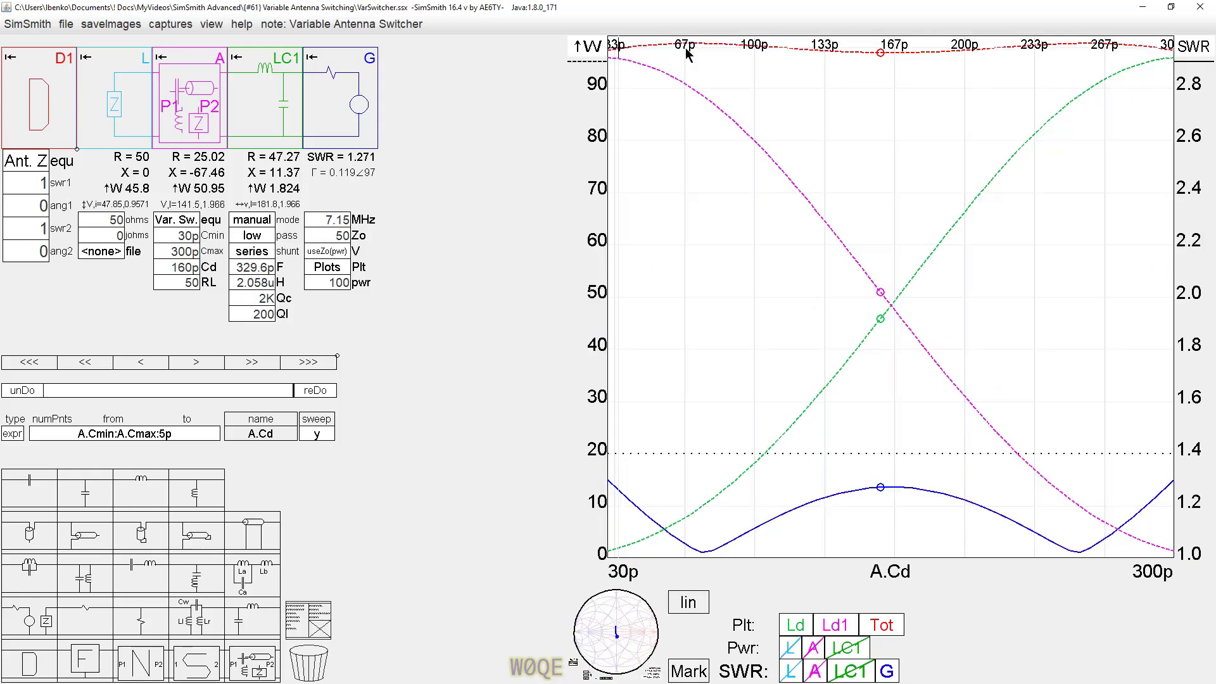
# Read total power on the sweep at Cd 167p, 250p, 255p and 70p
pyautogui.click(882, 56)
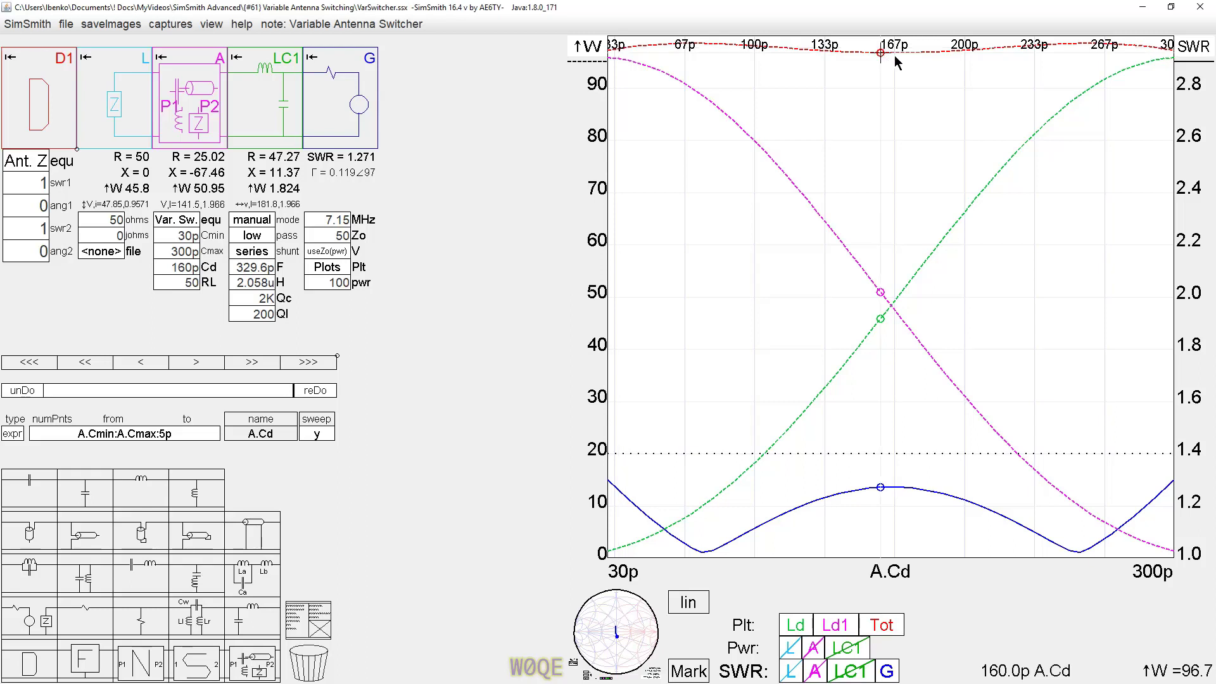
pyautogui.click(1075, 50)
pyautogui.click(1081, 49)
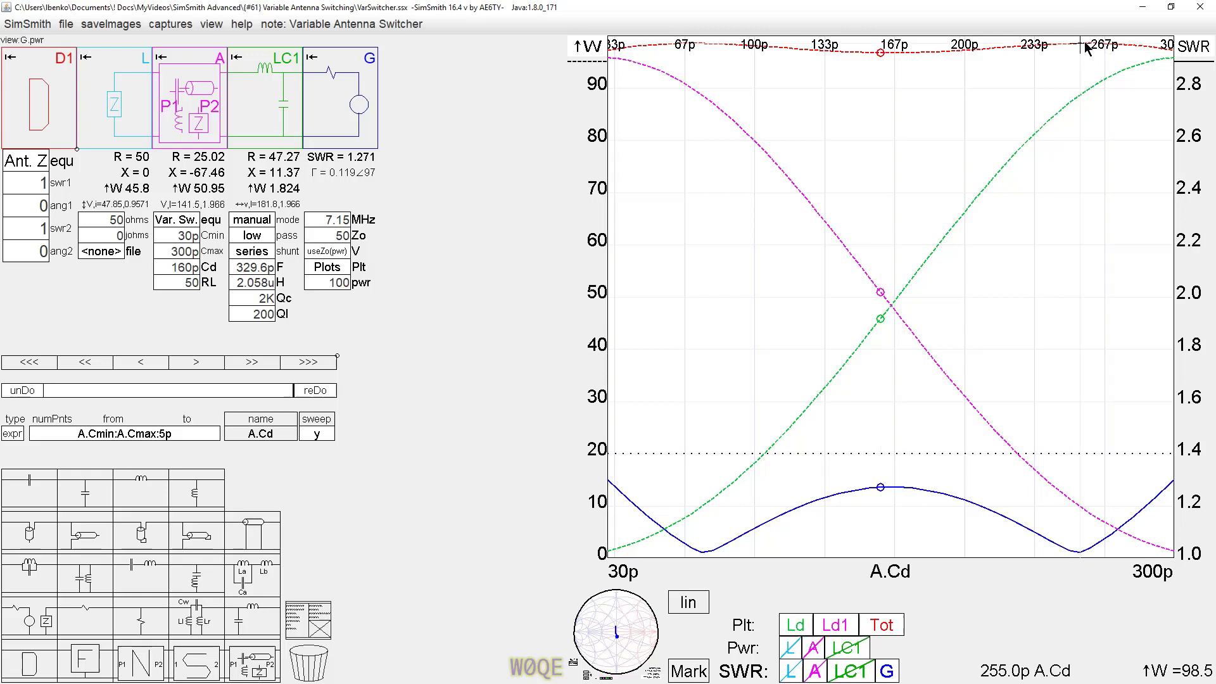
pyautogui.click(695, 46)
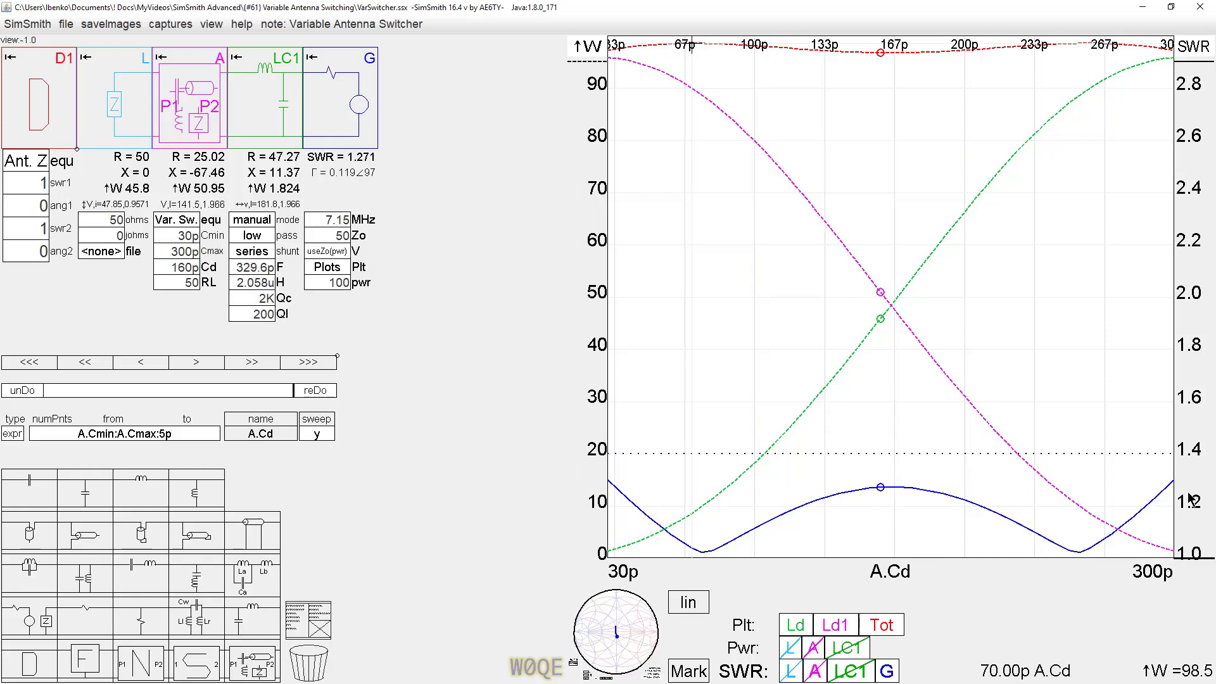
# Read SWR at the blue peak, 300p and 30p, then magenta power at 30p and 300p
pyautogui.click(891, 489)
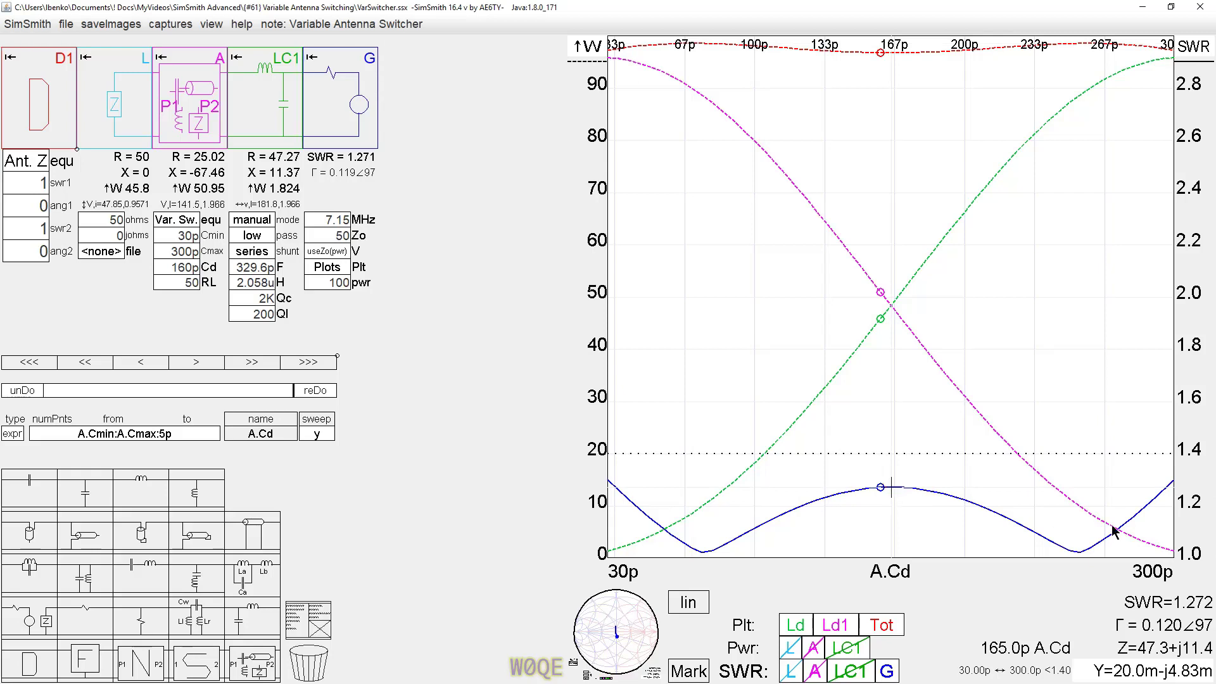
pyautogui.click(1173, 484)
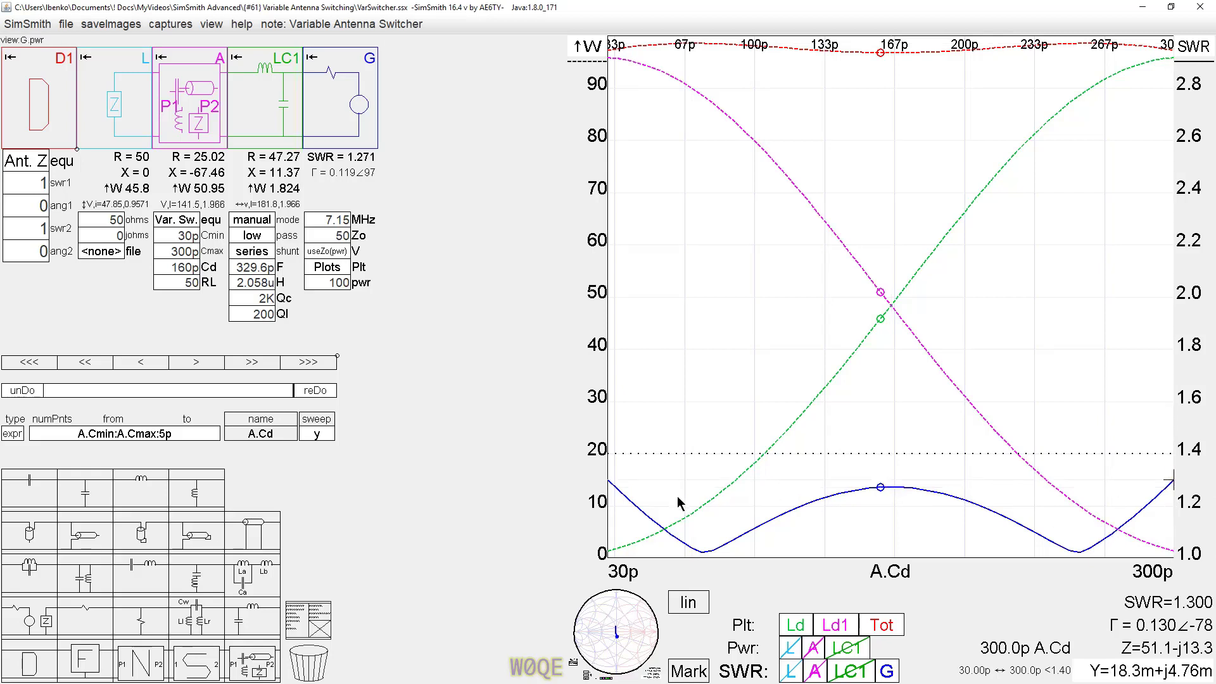
pyautogui.click(610, 487)
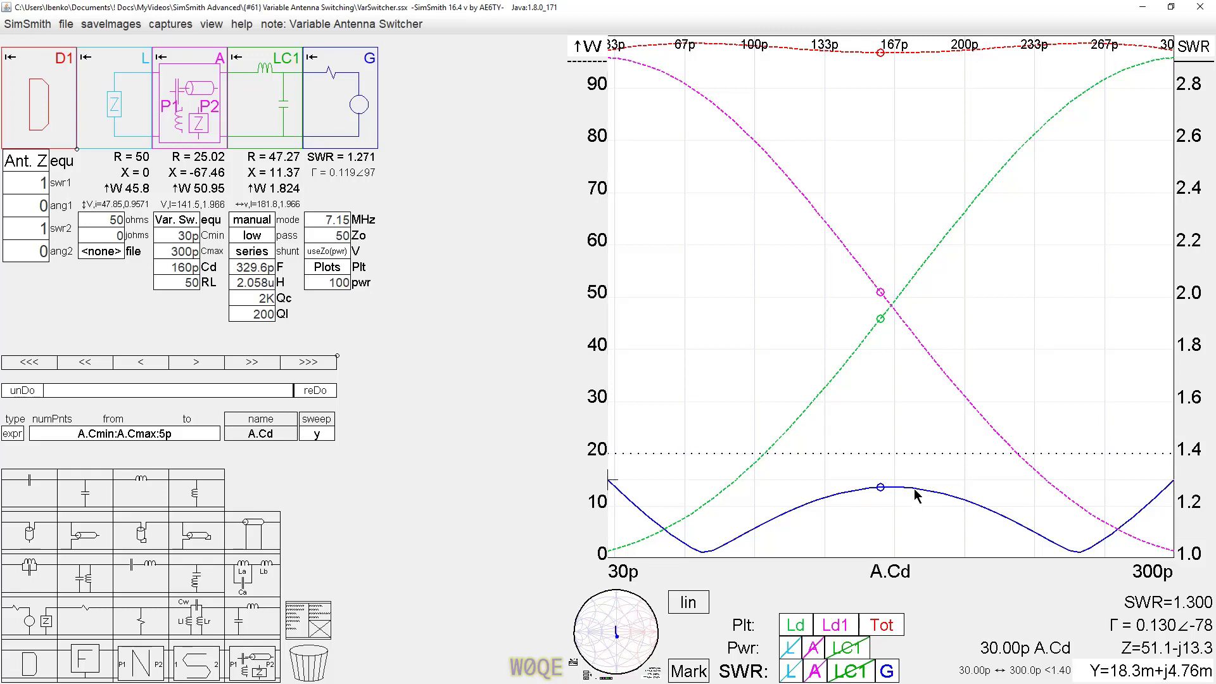
pyautogui.click(890, 513)
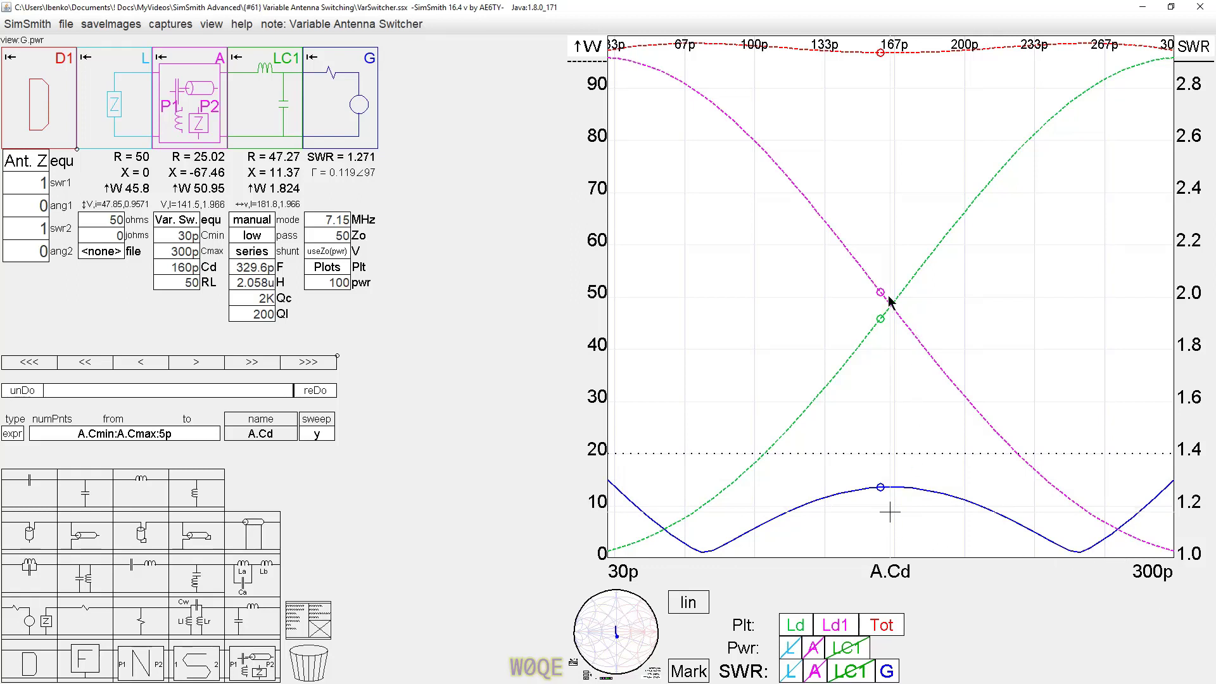
pyautogui.click(613, 61)
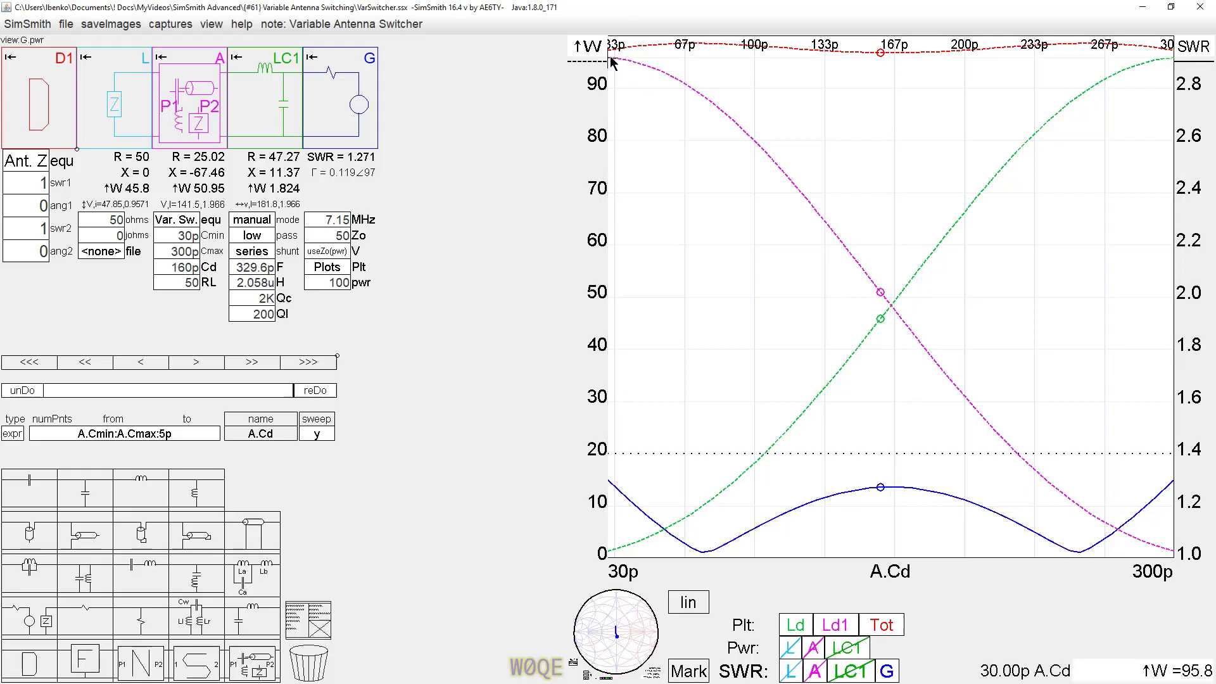
pyautogui.click(1172, 549)
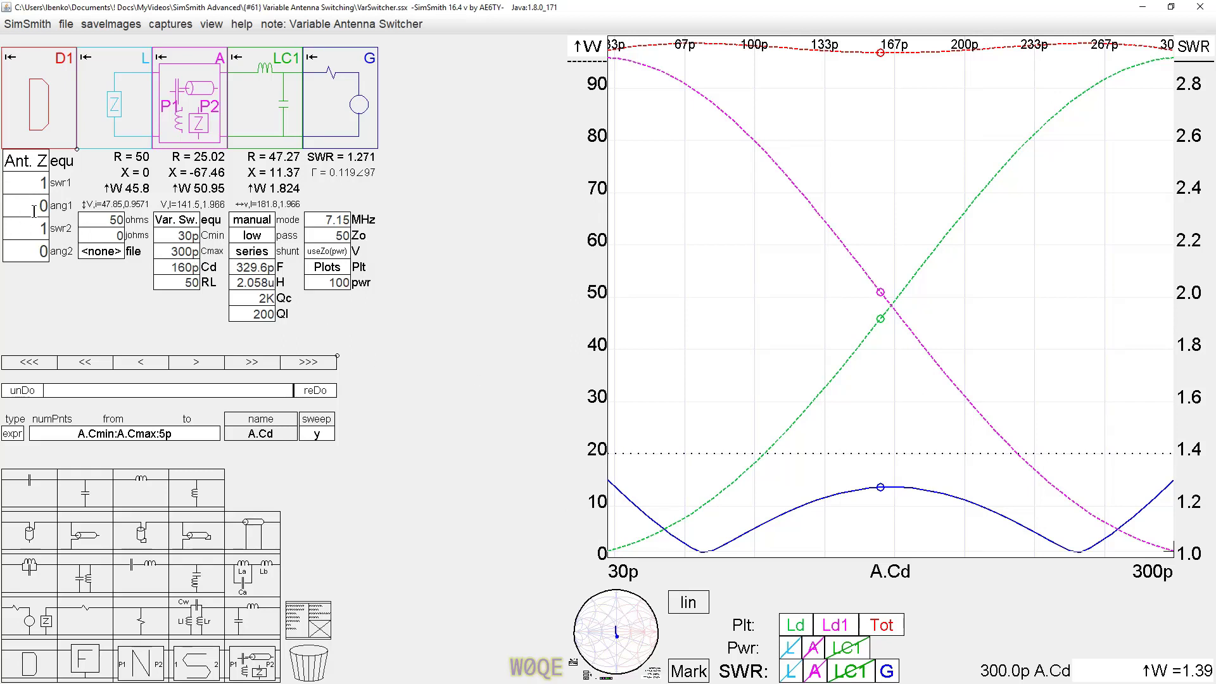
# Set antenna 1 to SWR 1.6 at angle 40
pyautogui.click(37, 184)
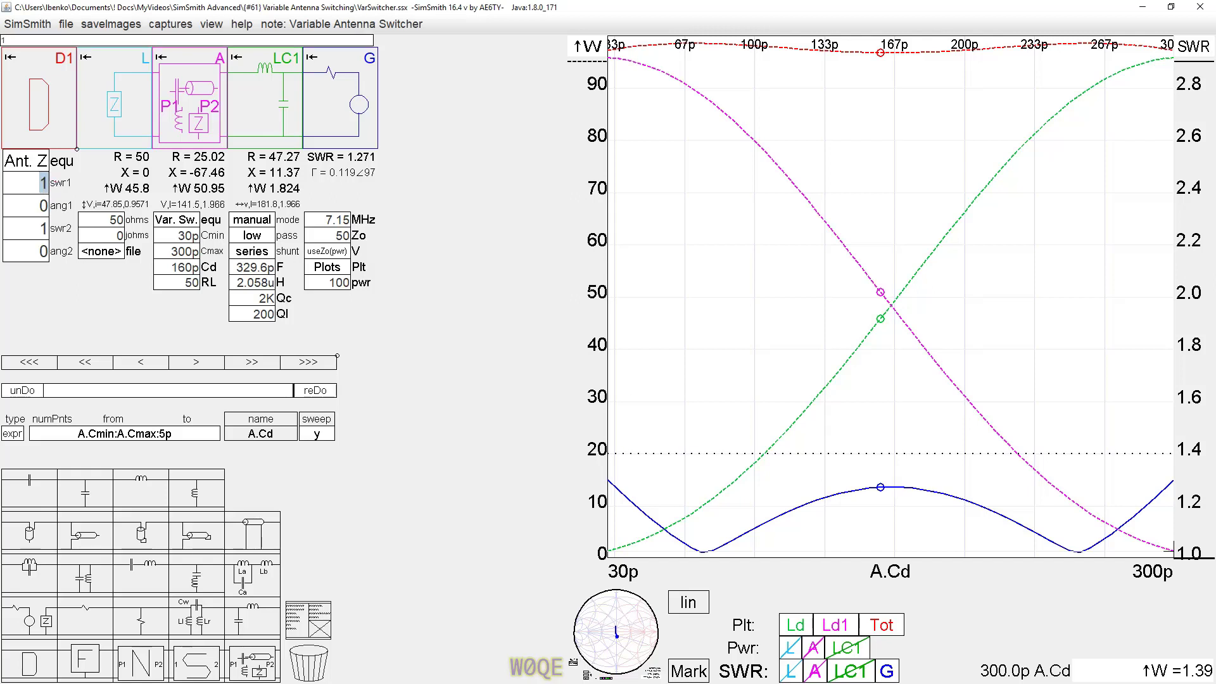
pyautogui.write('1.6')
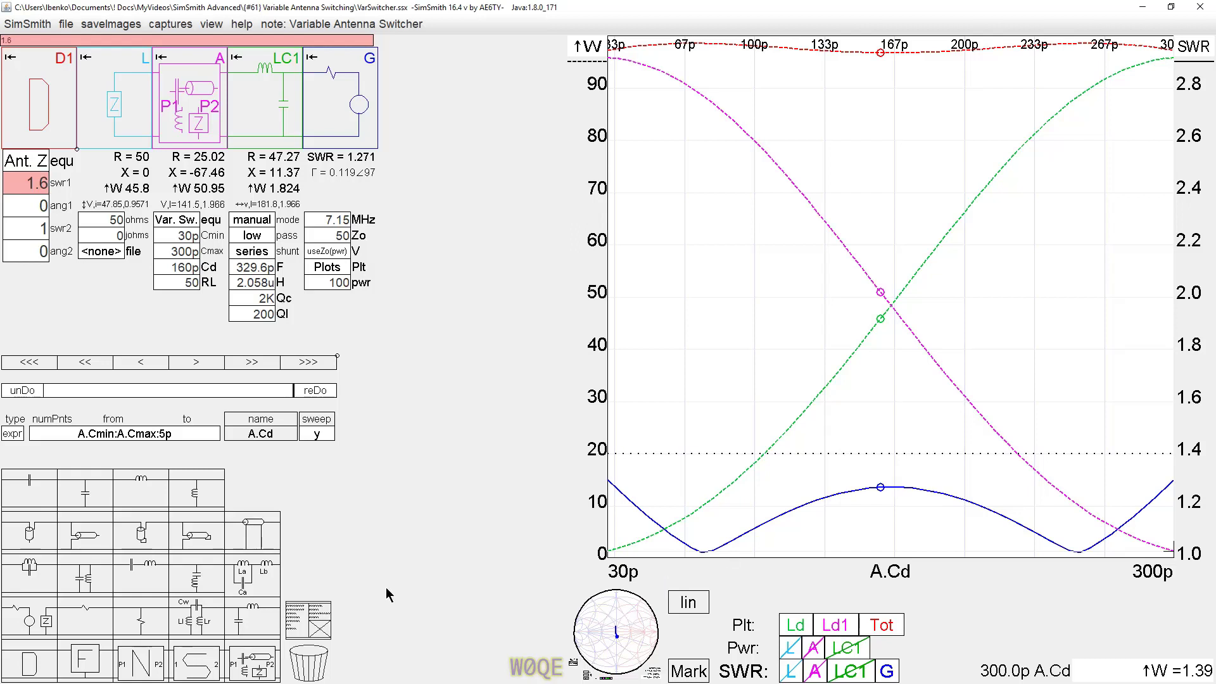
pyautogui.click(30, 211)
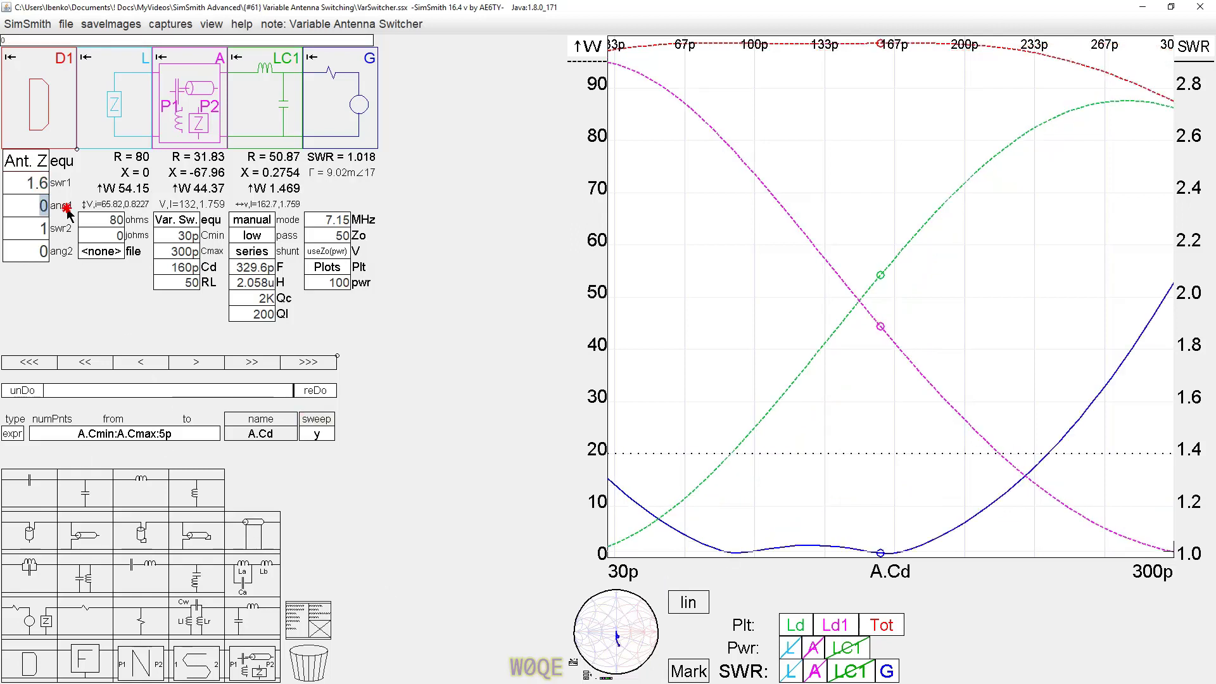
pyautogui.write('40')
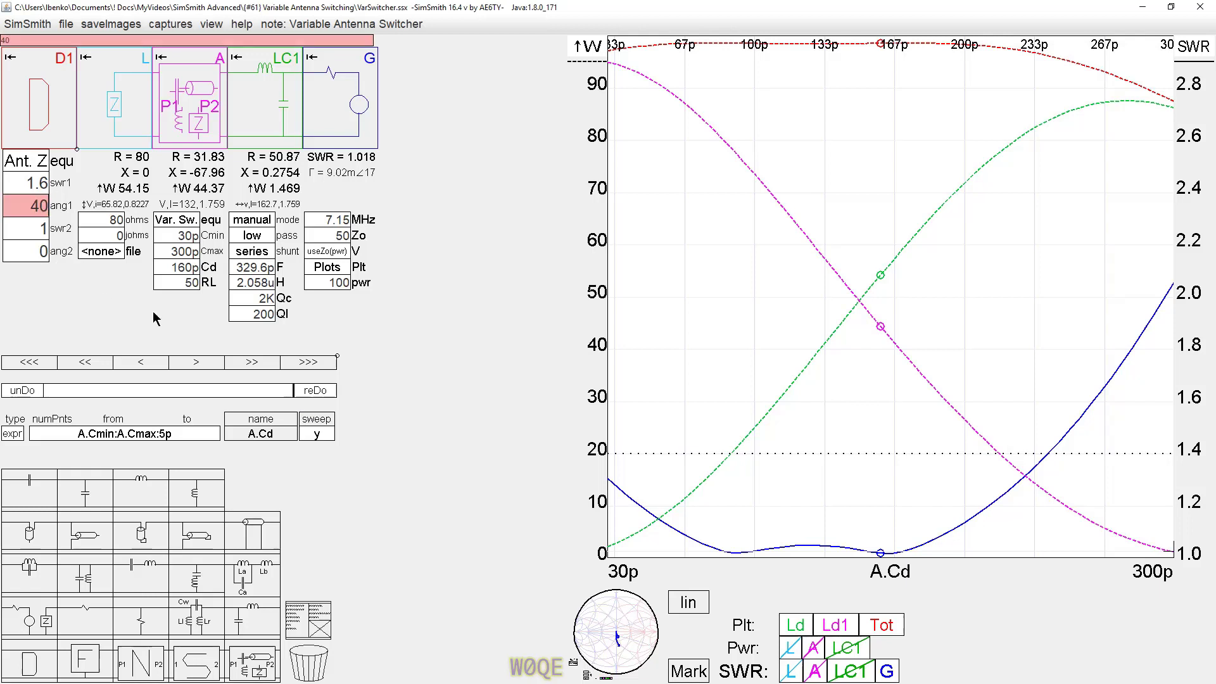
pyautogui.click(26, 228)
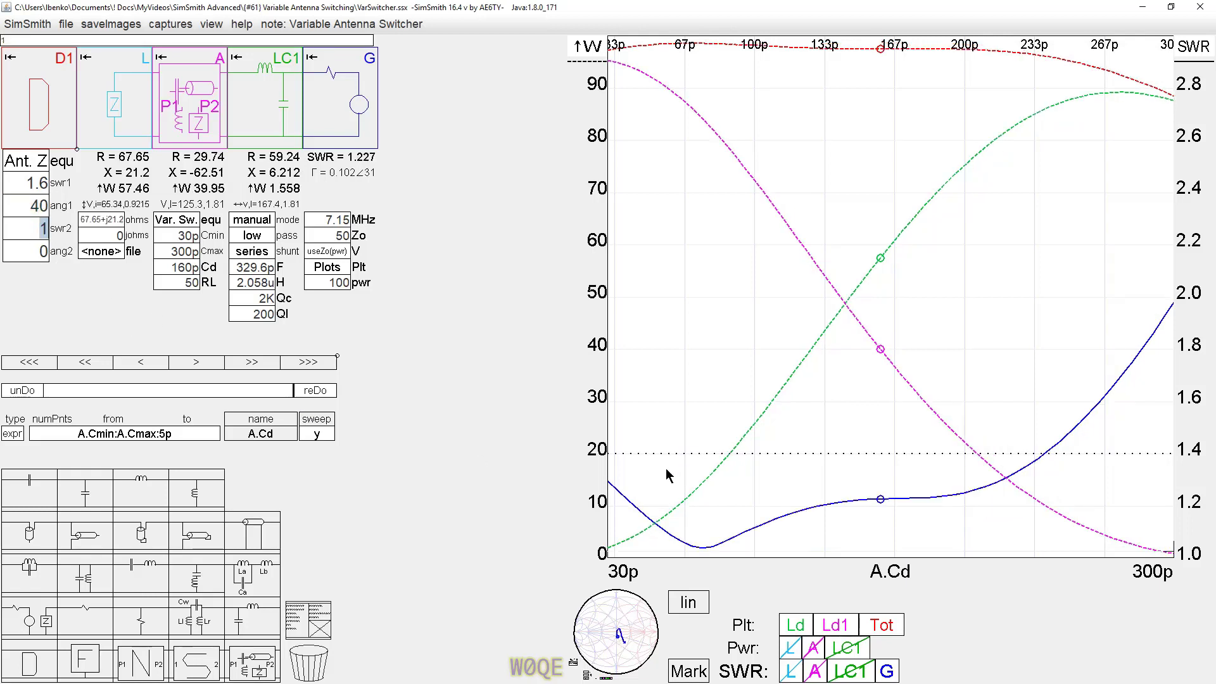
# Set antenna 2 to SWR 1.4 at -70, auto-match LC1 to 339.9p/2.012uH, then return to manual
pyautogui.write('1.')
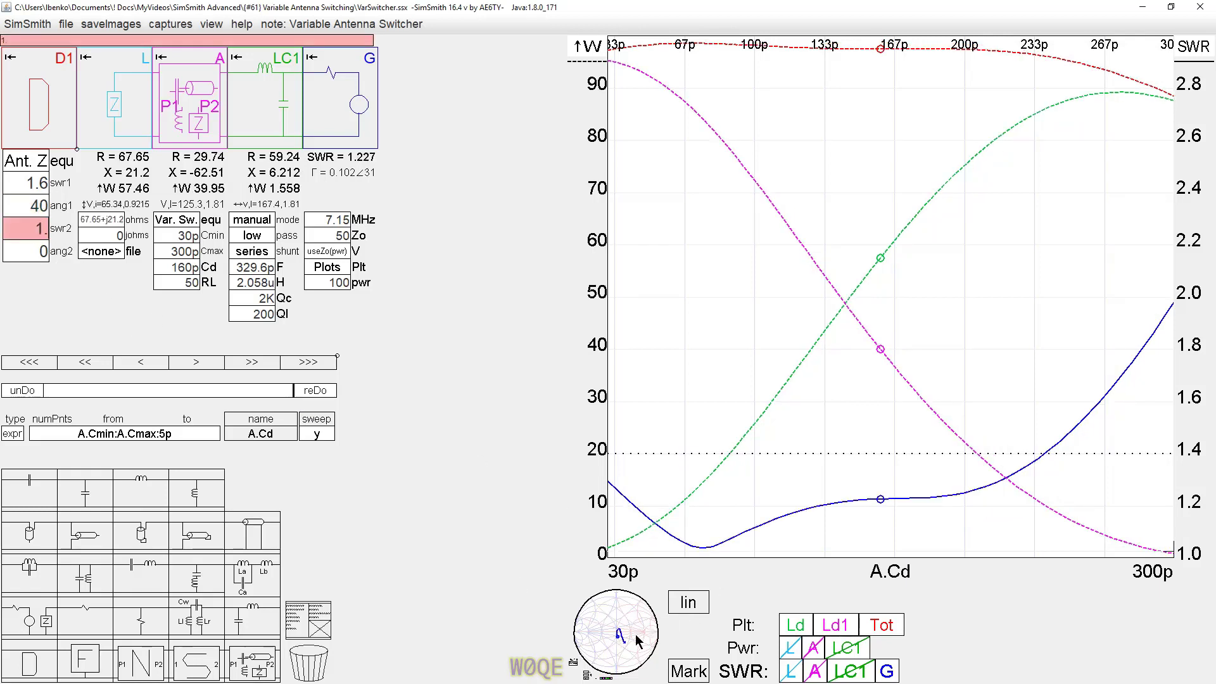
pyautogui.write('4')
pyautogui.click(30, 253)
pyautogui.write('-70')
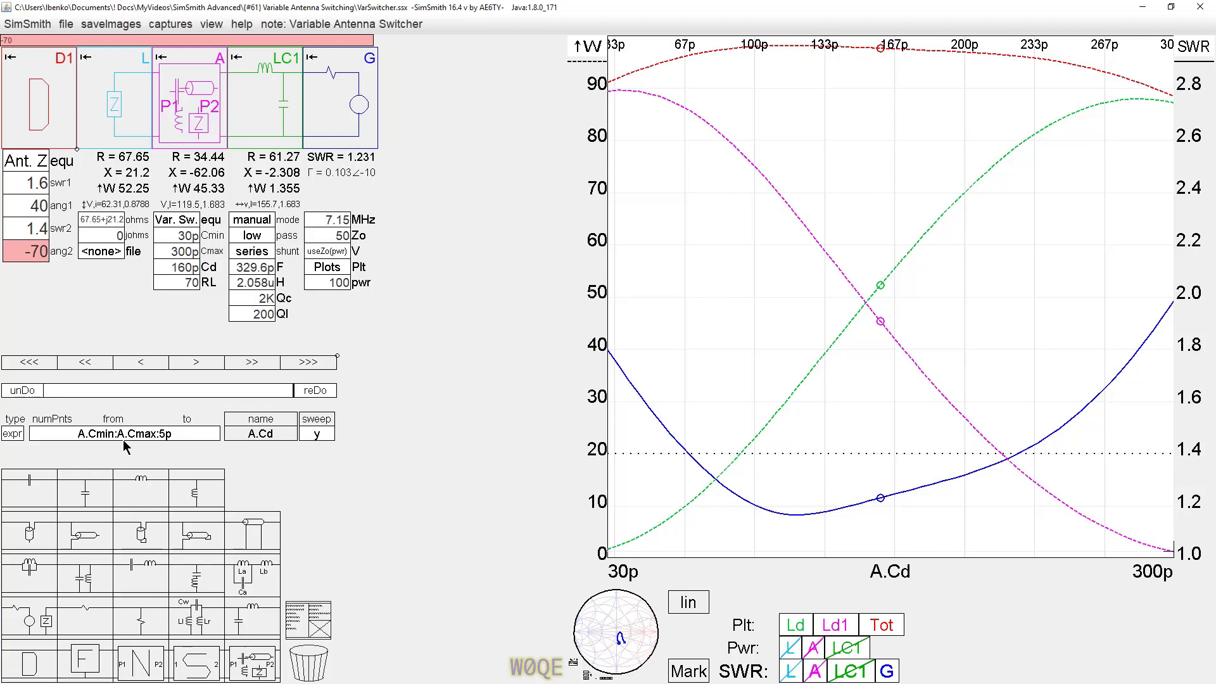
pyautogui.press('Return')
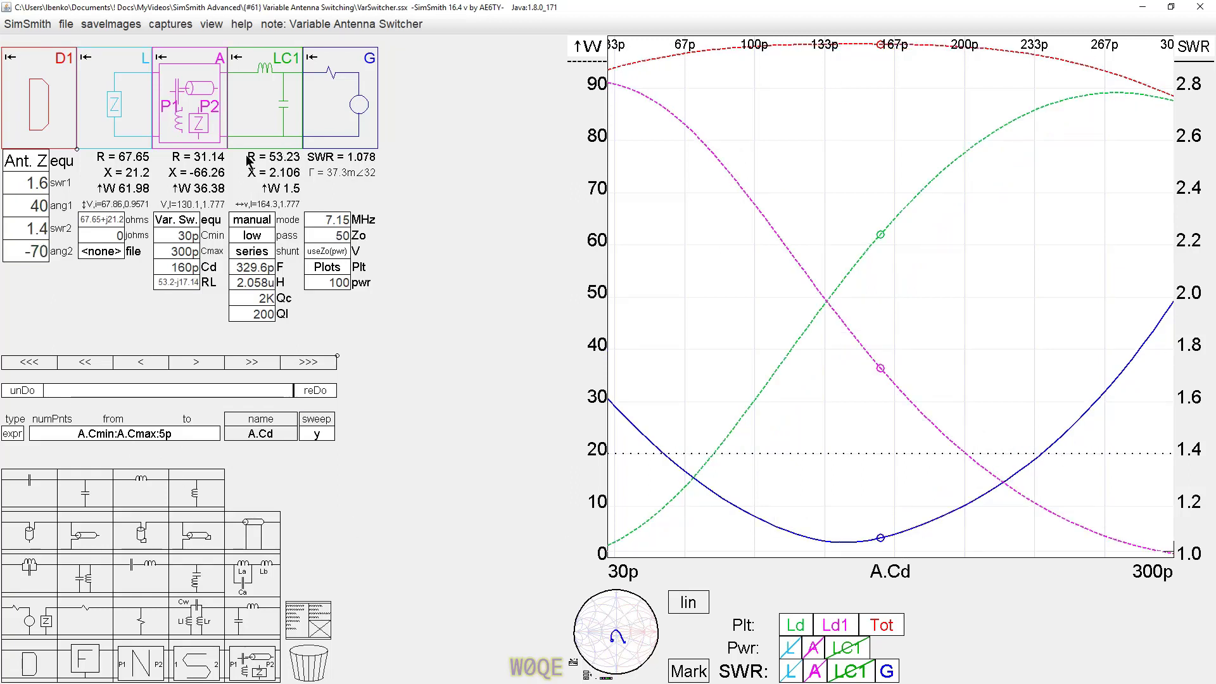
pyautogui.click(251, 220)
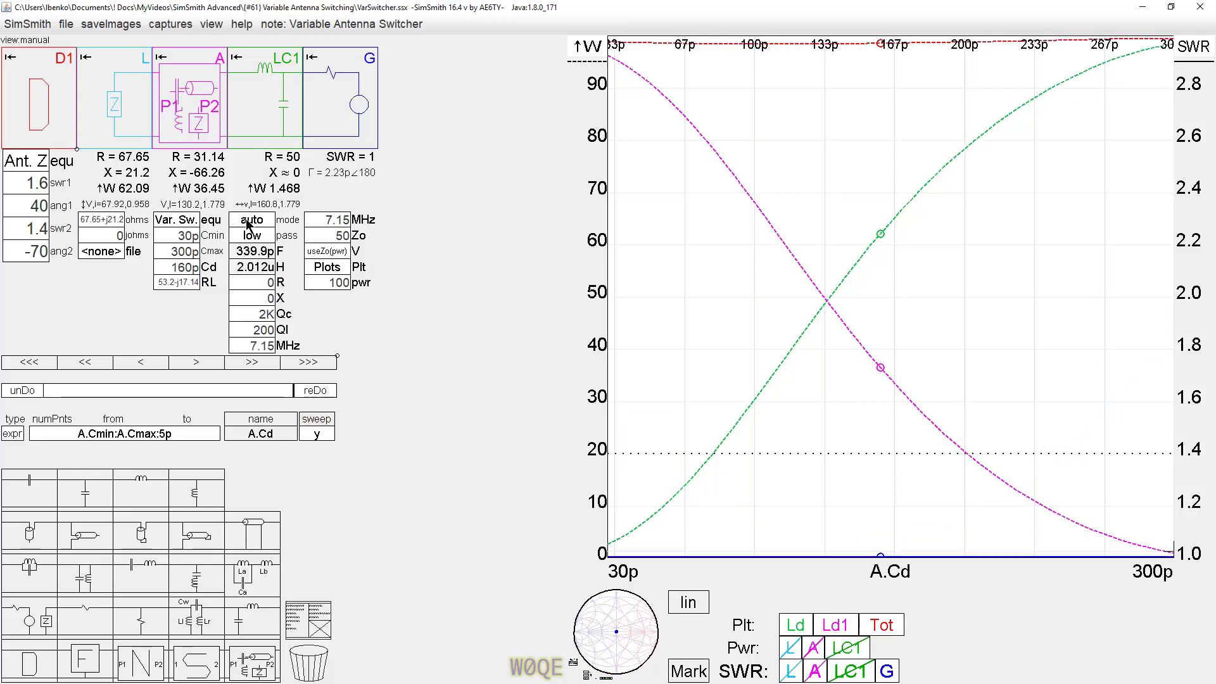
pyautogui.click(252, 222)
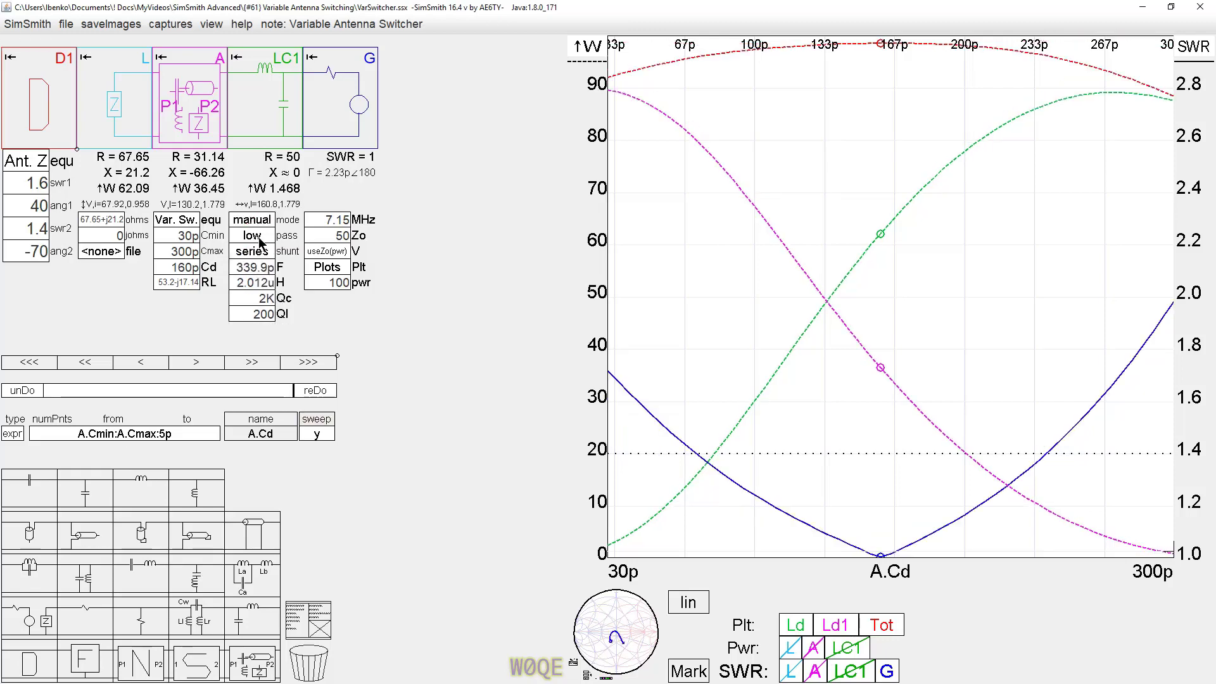
# Enlarge the Smith chart and wheel-tune LC1 to 203.7p and 1.972uH, giving SWR 1.33
pyautogui.click(615, 656)
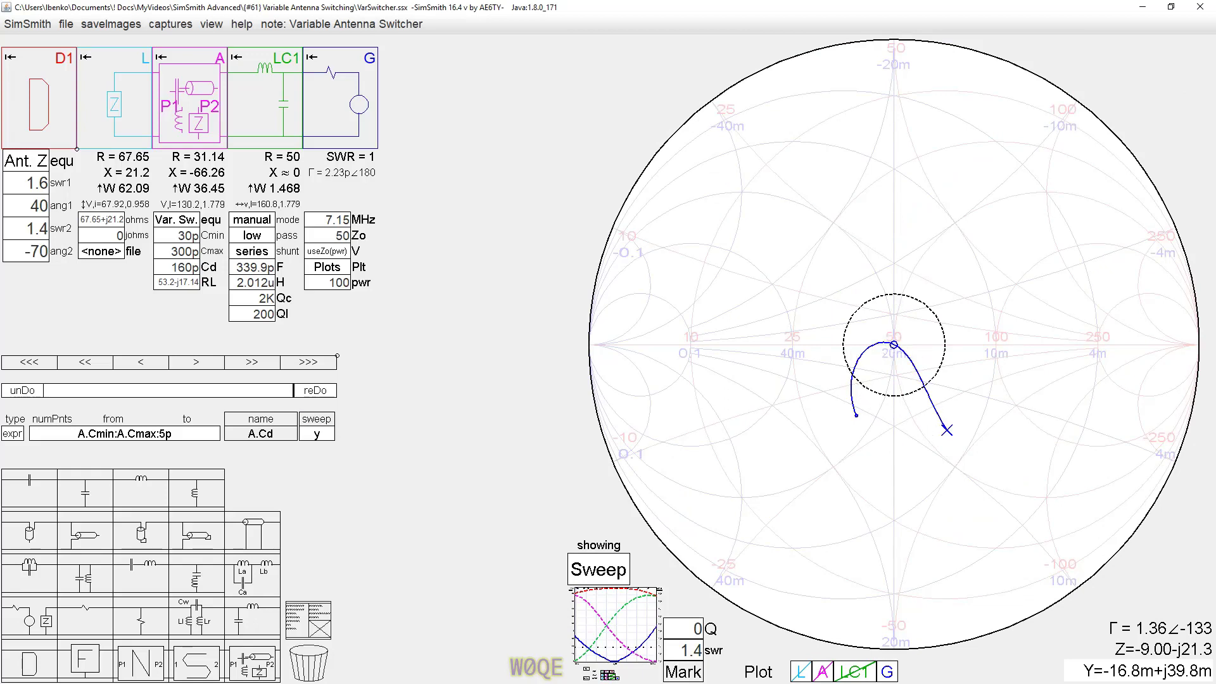
pyautogui.scroll(3, 244, 267)
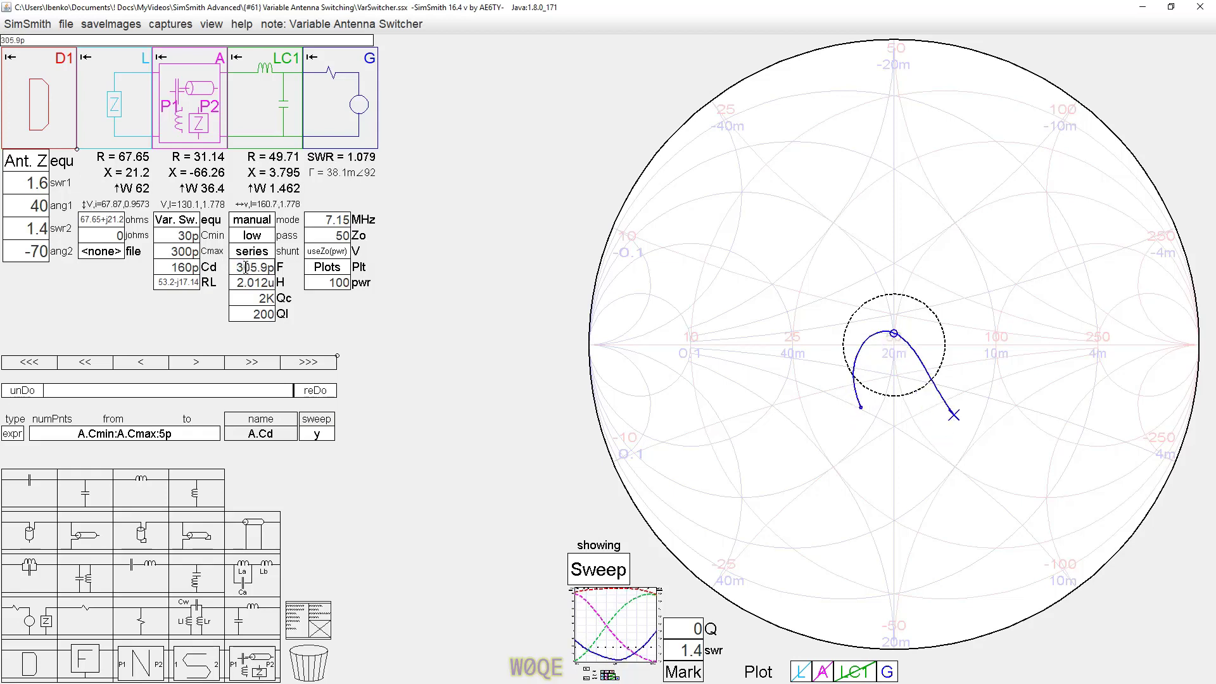
pyautogui.scroll(-8, 246, 267)
pyautogui.scroll(-3, 250, 280)
pyautogui.scroll(3, 250, 283)
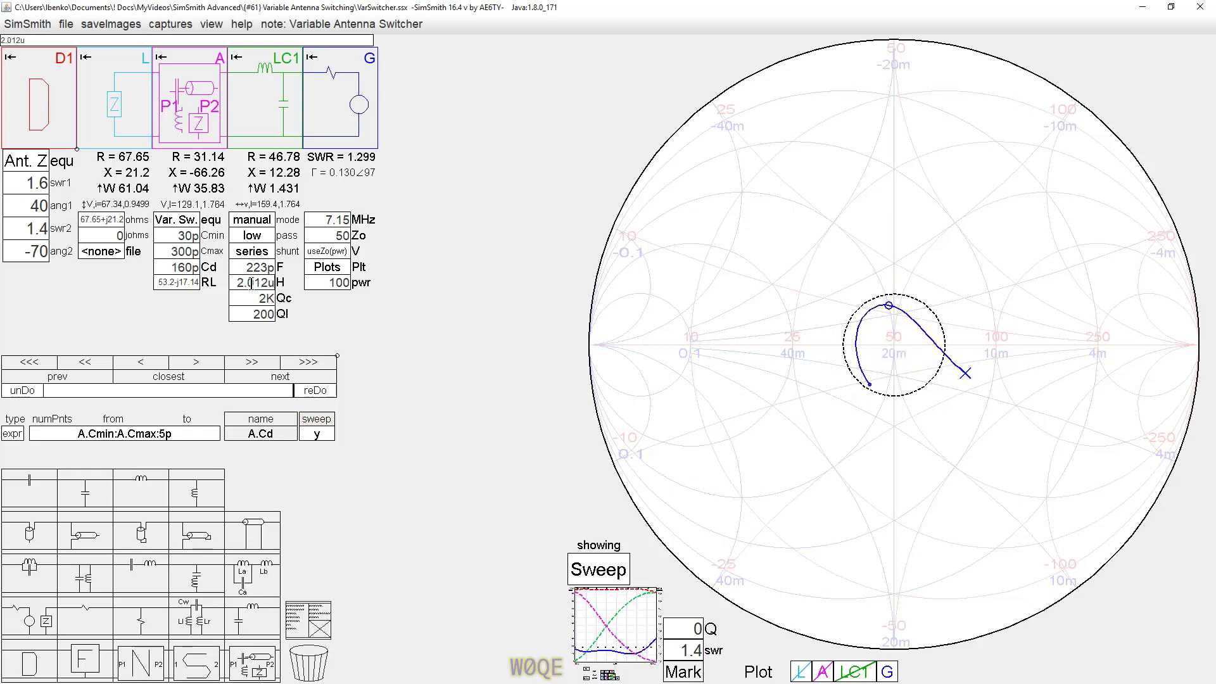
pyautogui.scroll(-2, 252, 283)
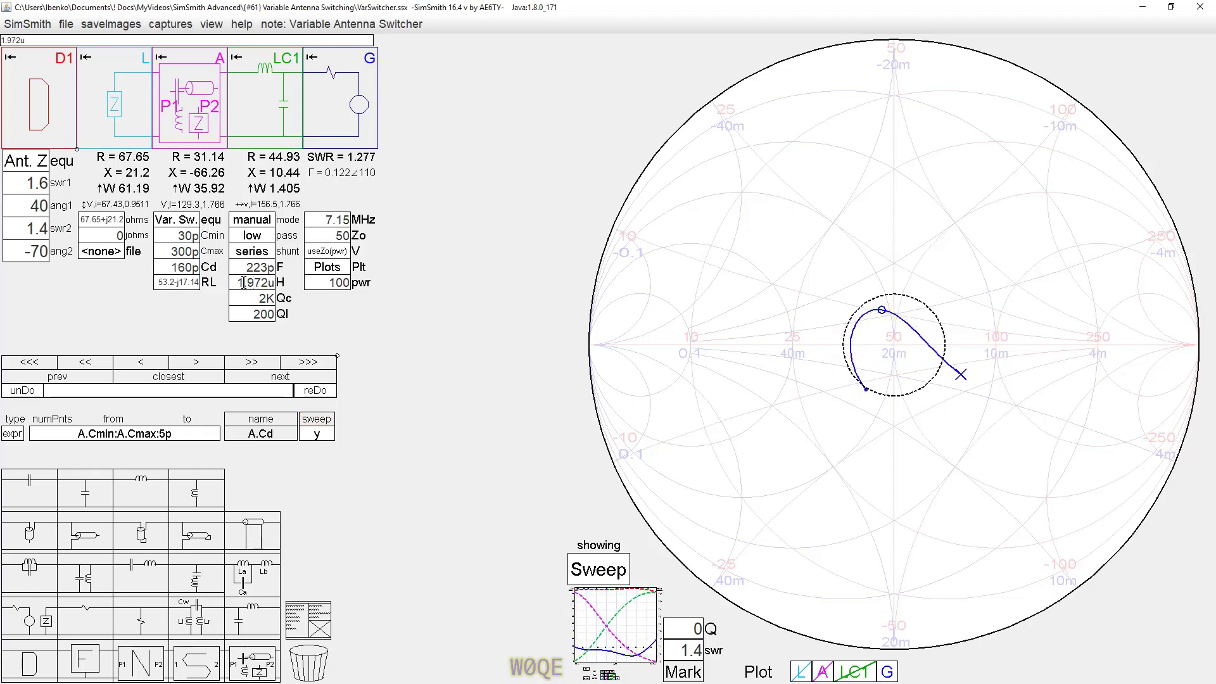
pyautogui.scroll(-2, 254, 267)
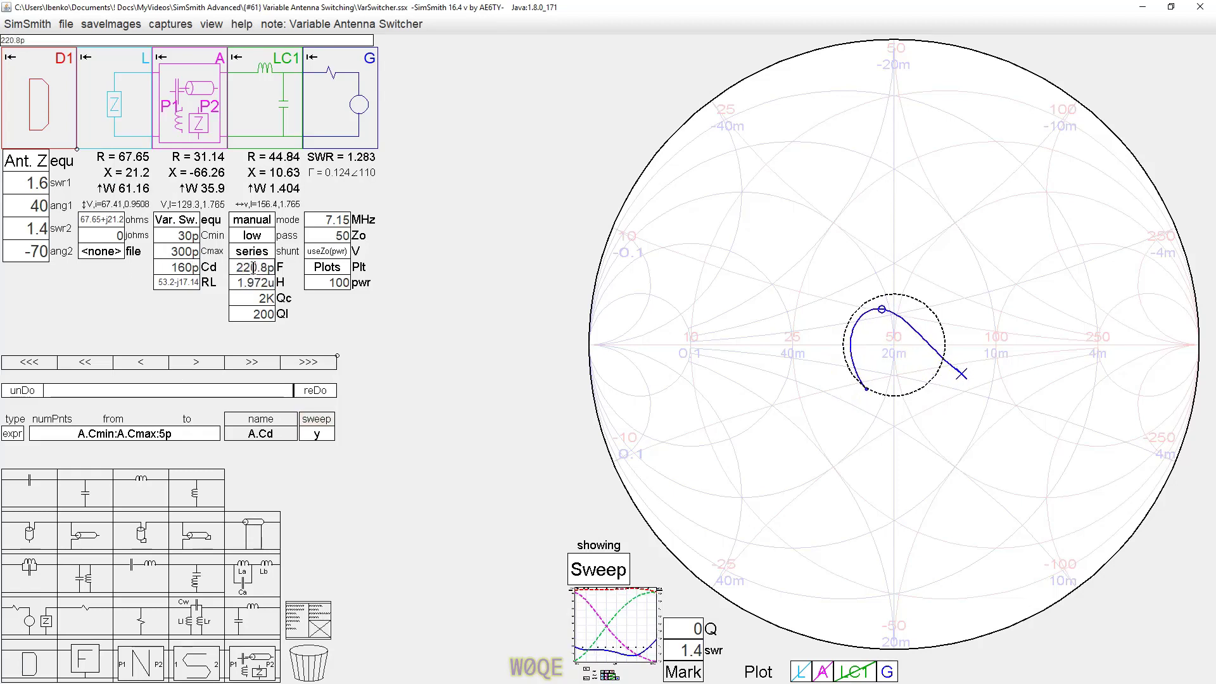
pyautogui.scroll(-4, 254, 267)
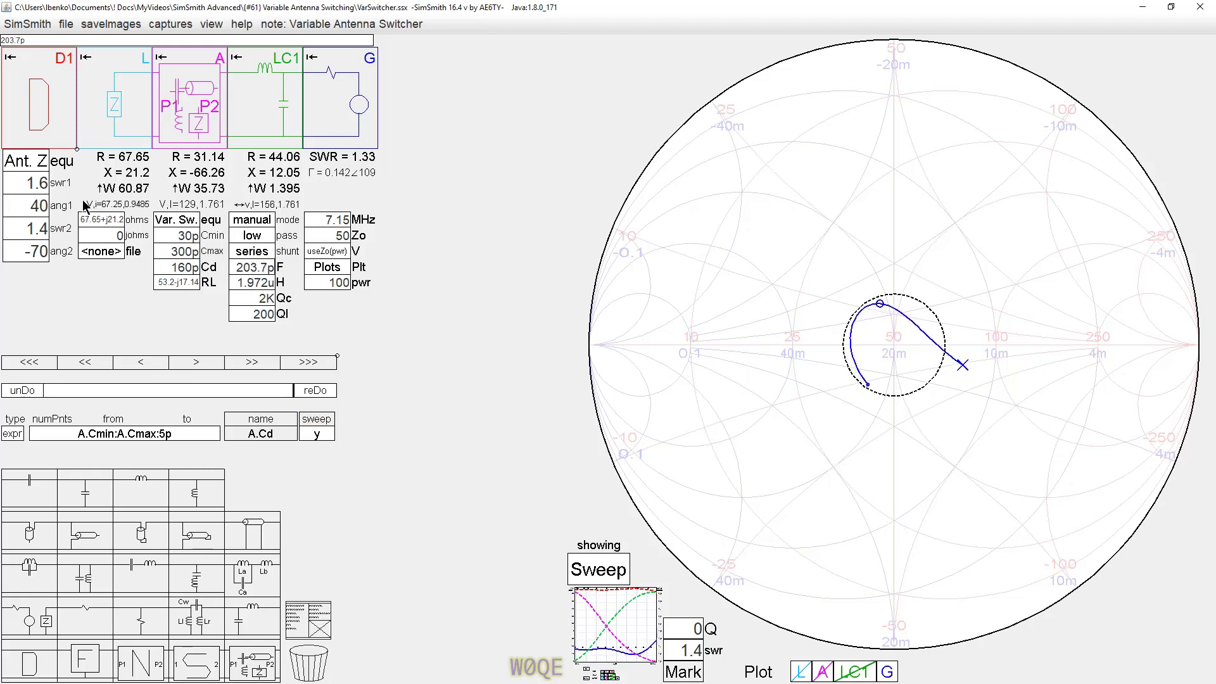
# Set the second antenna angle ang2 to -20
pyautogui.click(39, 253)
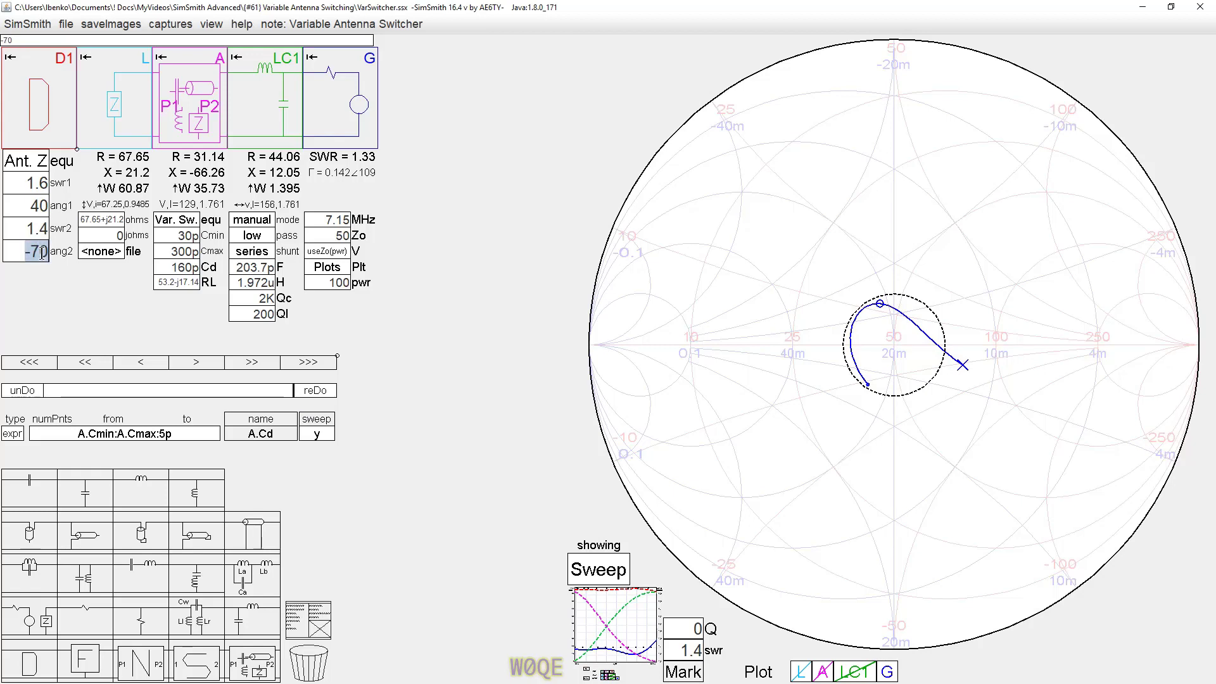
pyautogui.scroll(3, 35, 253)
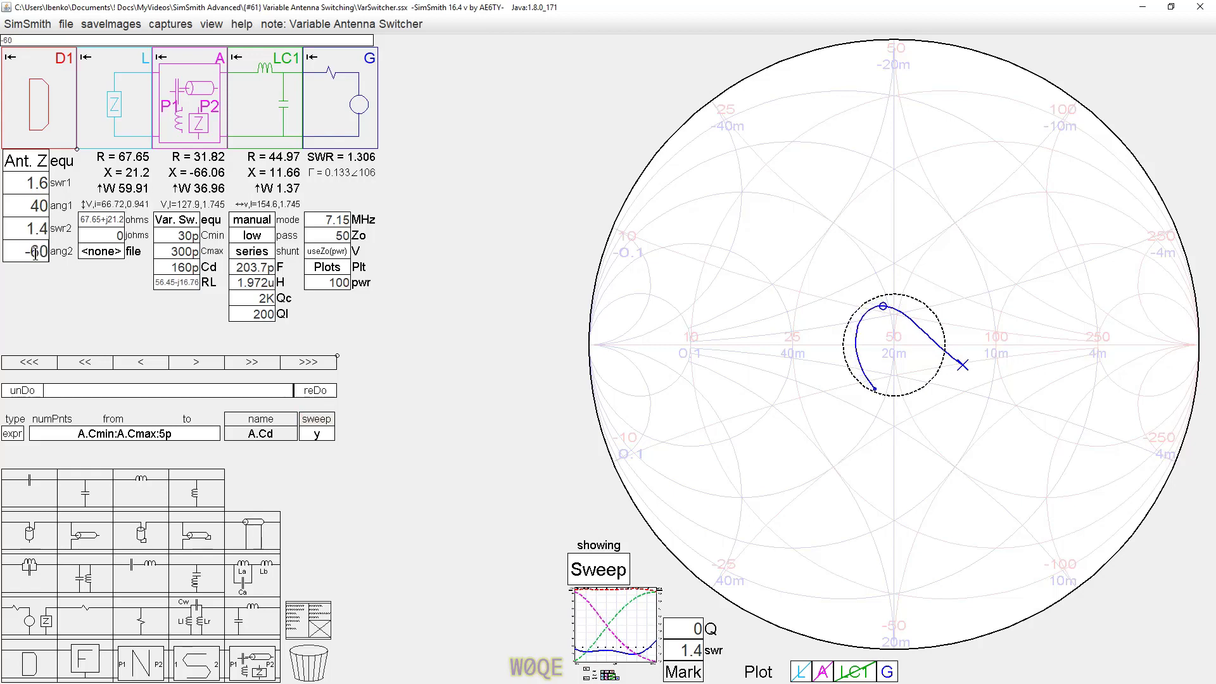
pyautogui.scroll(7, 35, 253)
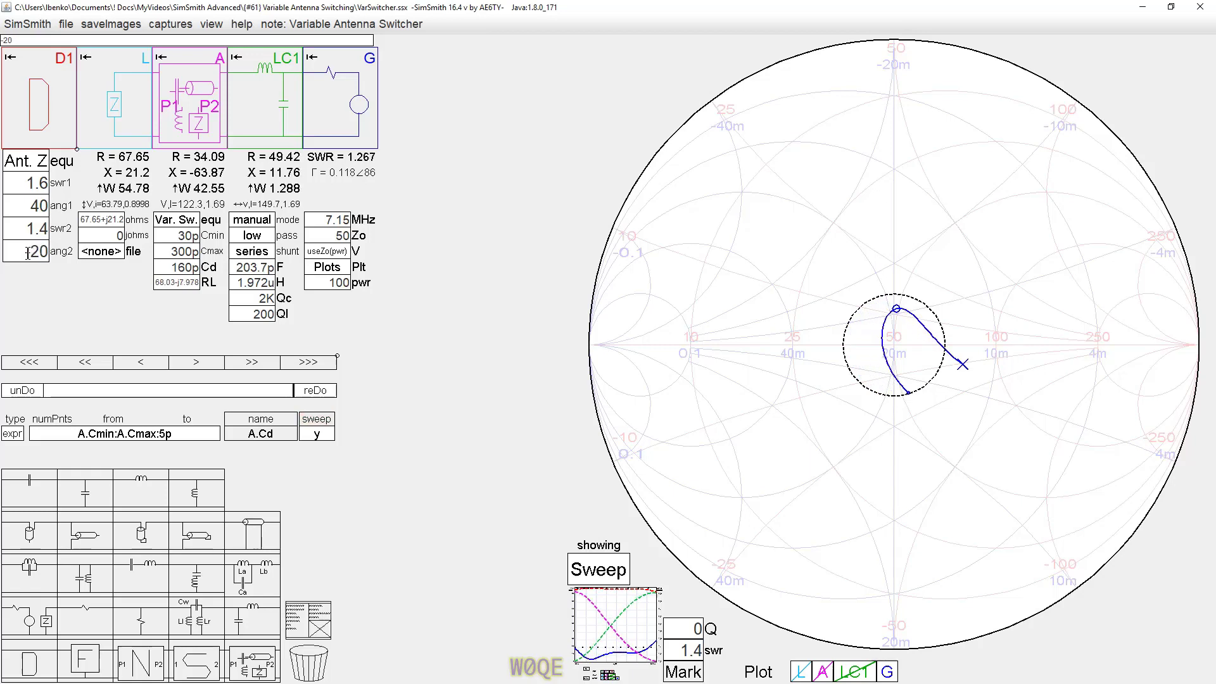
pyautogui.scroll(-3, 28, 253)
pyautogui.scroll(3, 27, 253)
# Lower LC1's capacitance toward 122 pF
pyautogui.click(243, 268)
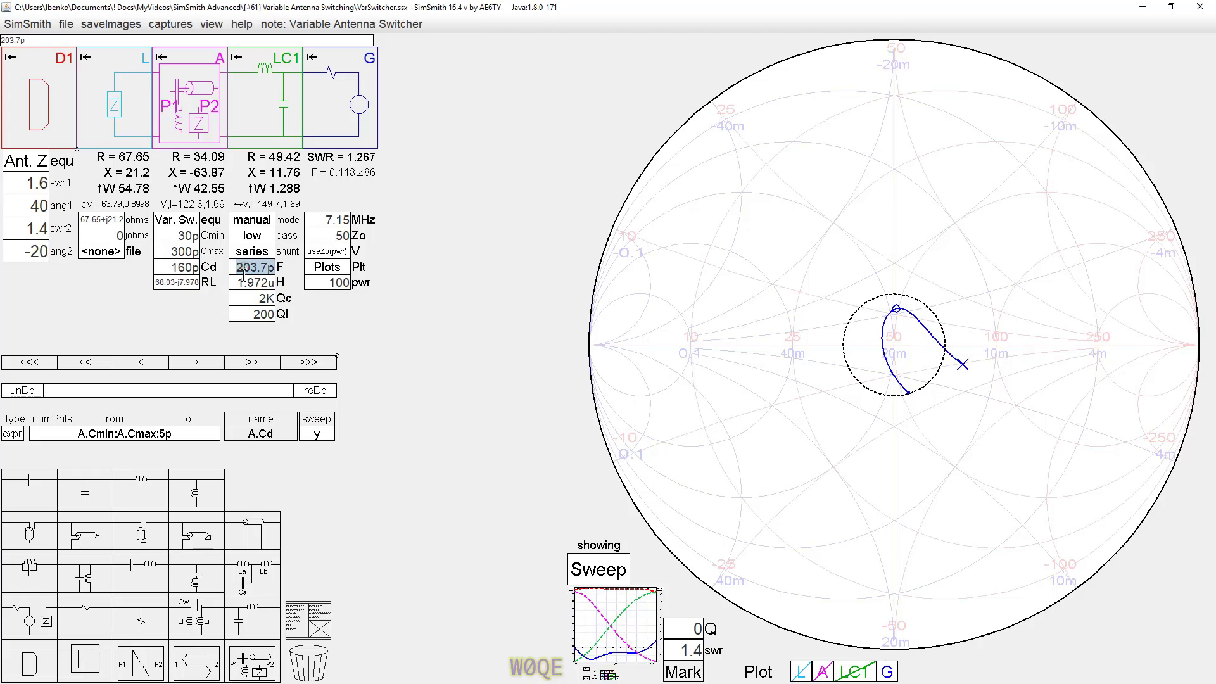
pyautogui.scroll(2, 250, 268)
pyautogui.scroll(-2, 250, 268)
pyautogui.scroll(-1, 240, 280)
pyautogui.click(248, 268)
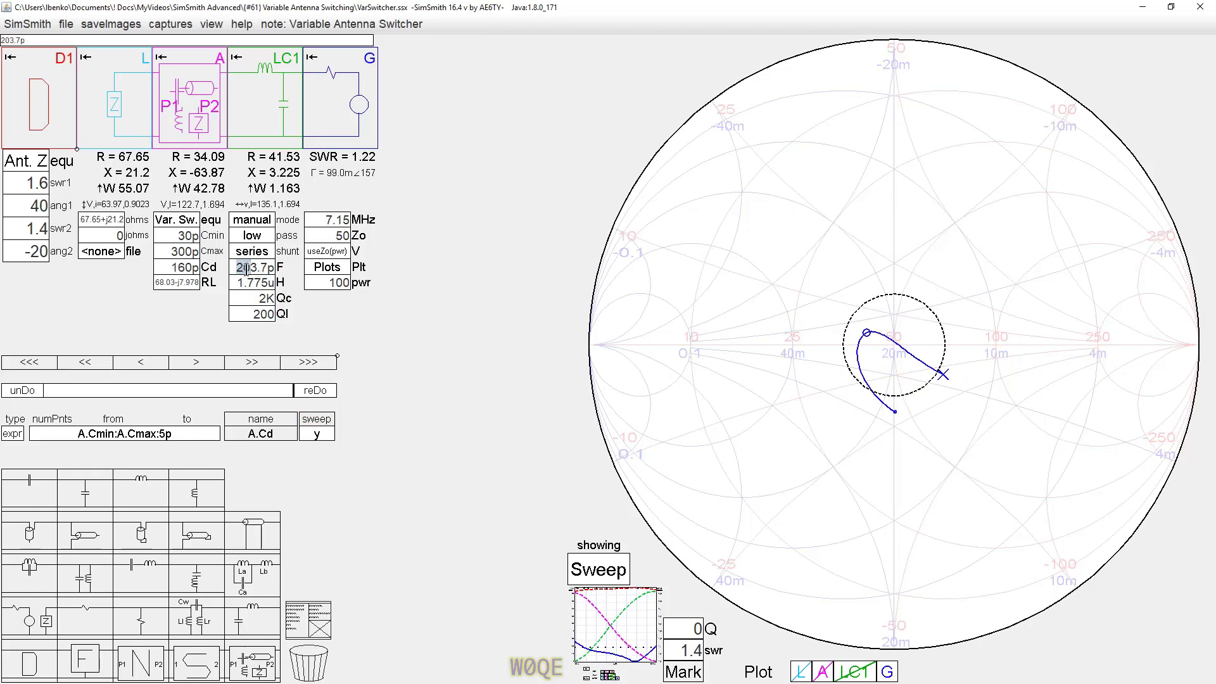
pyautogui.scroll(-8, 246, 269)
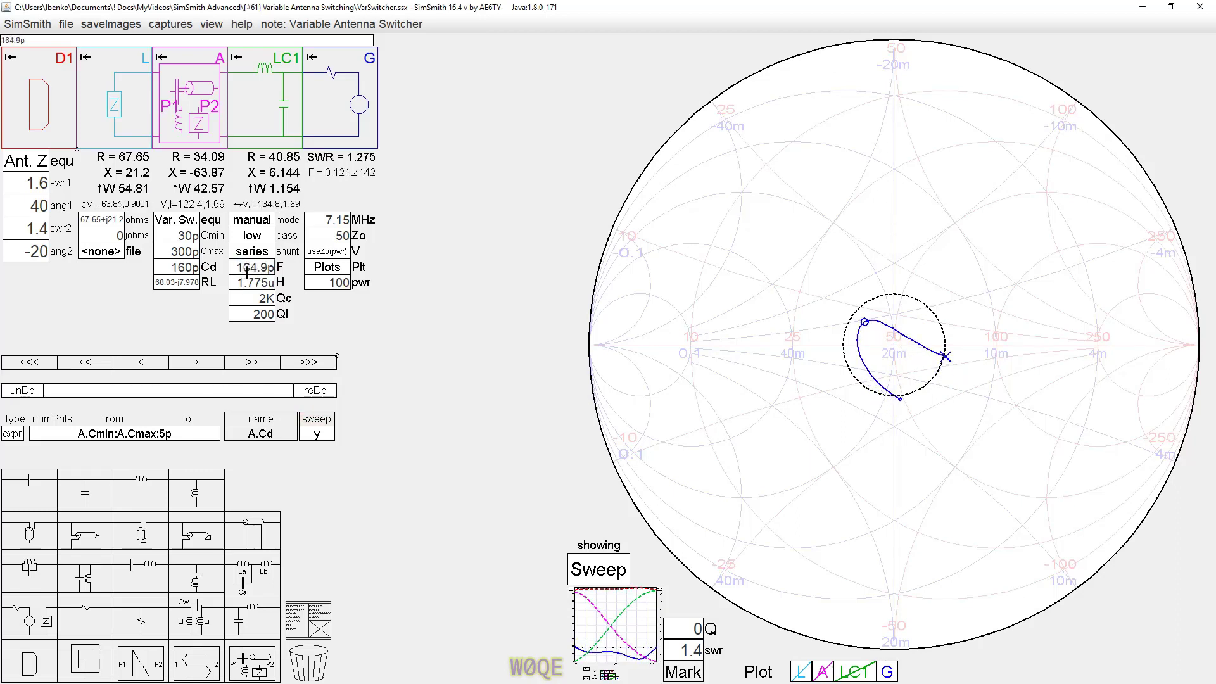
pyautogui.scroll(-4, 246, 269)
# Set LC1 to 1.722 µH and 122 pF, then probe the Smith chart for SWR 1.35
pyautogui.click(254, 283)
pyautogui.scroll(-1, 254, 284)
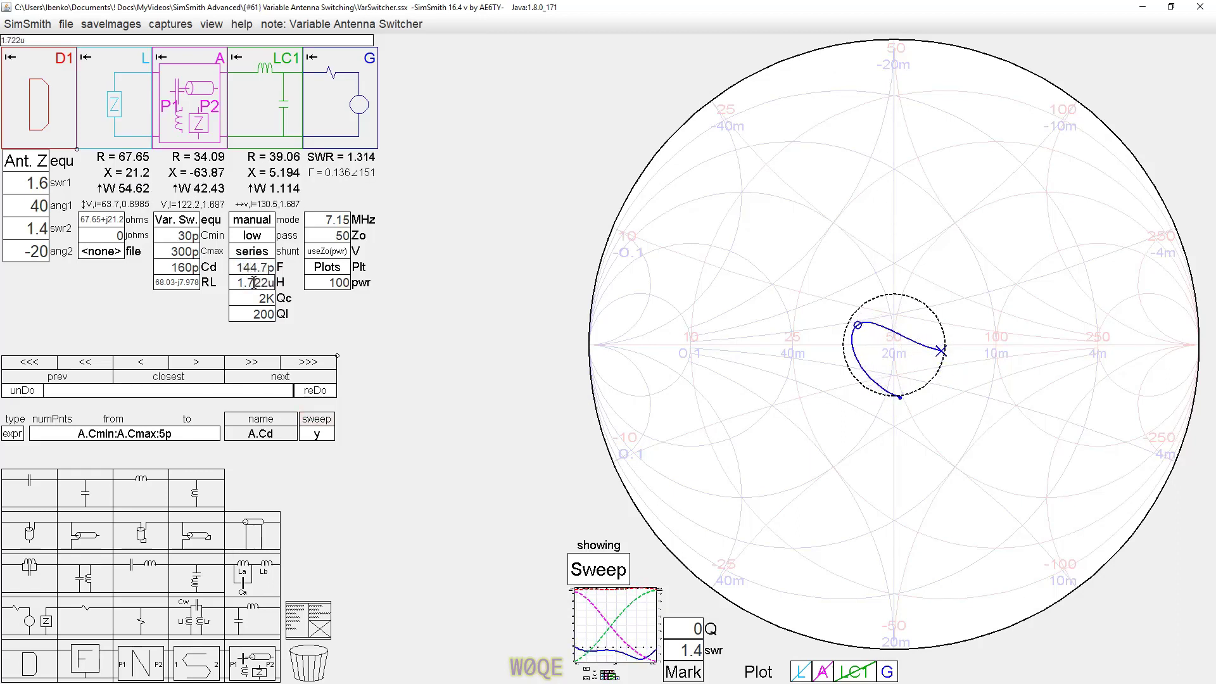
pyautogui.click(250, 268)
pyautogui.scroll(-2, 251, 268)
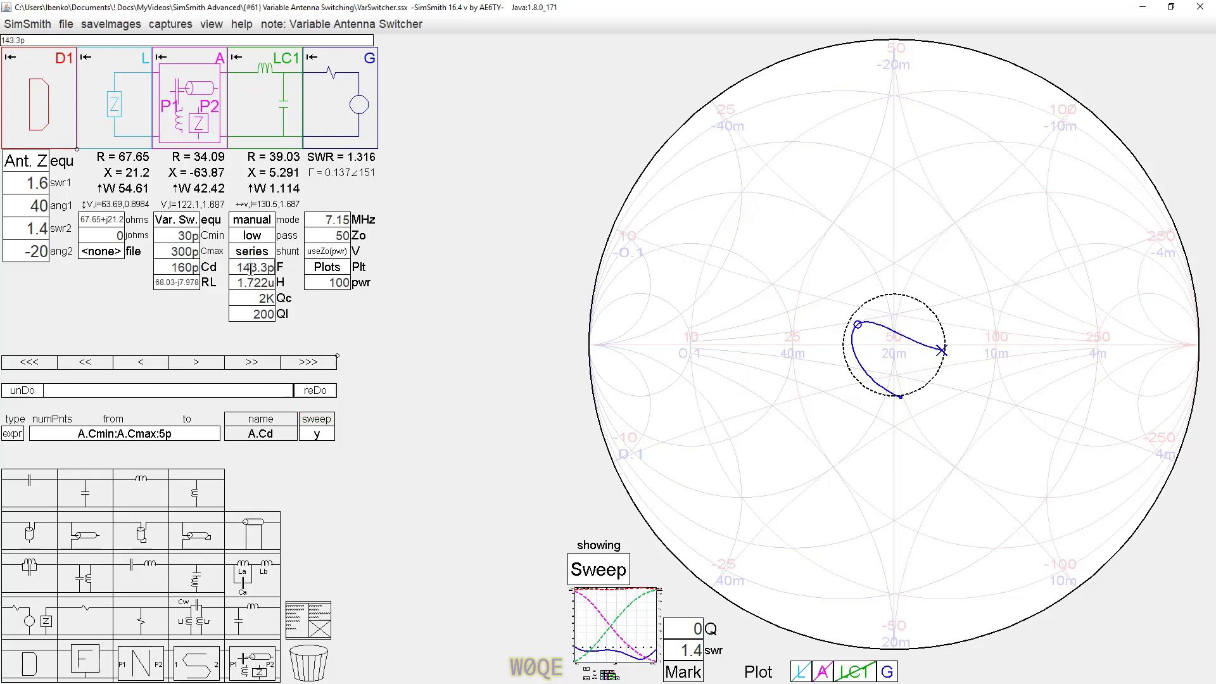
pyautogui.scroll(-5, 251, 267)
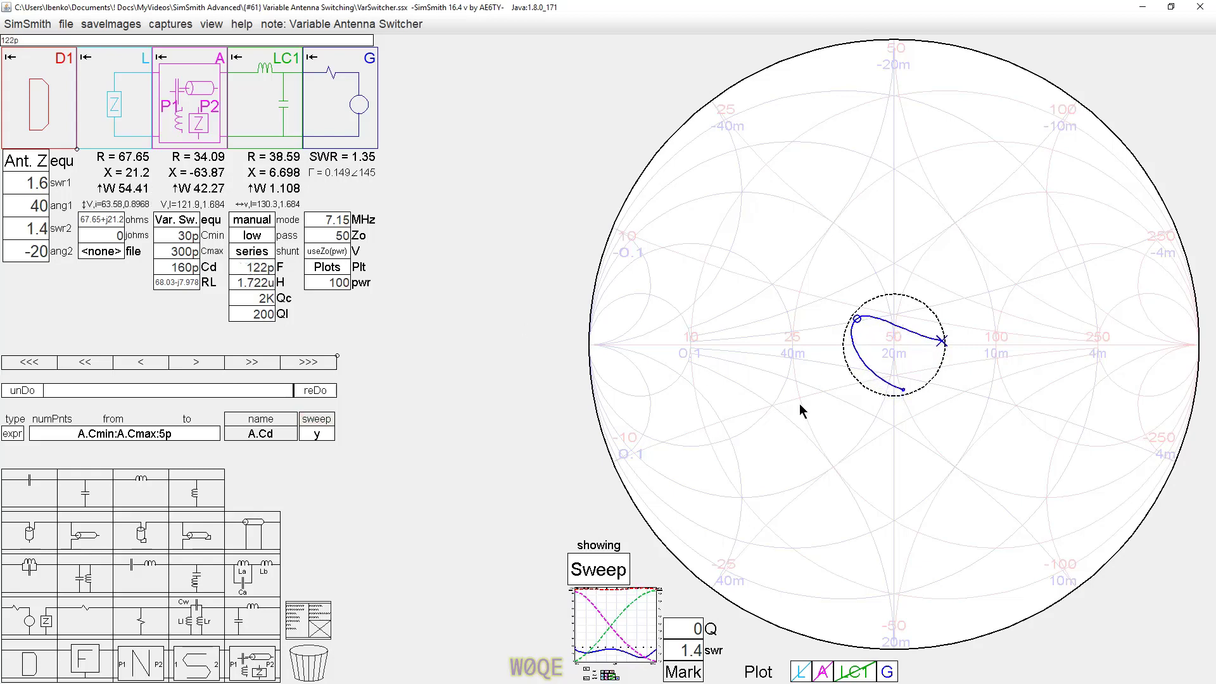
pyautogui.click(889, 421)
pyautogui.click(915, 350)
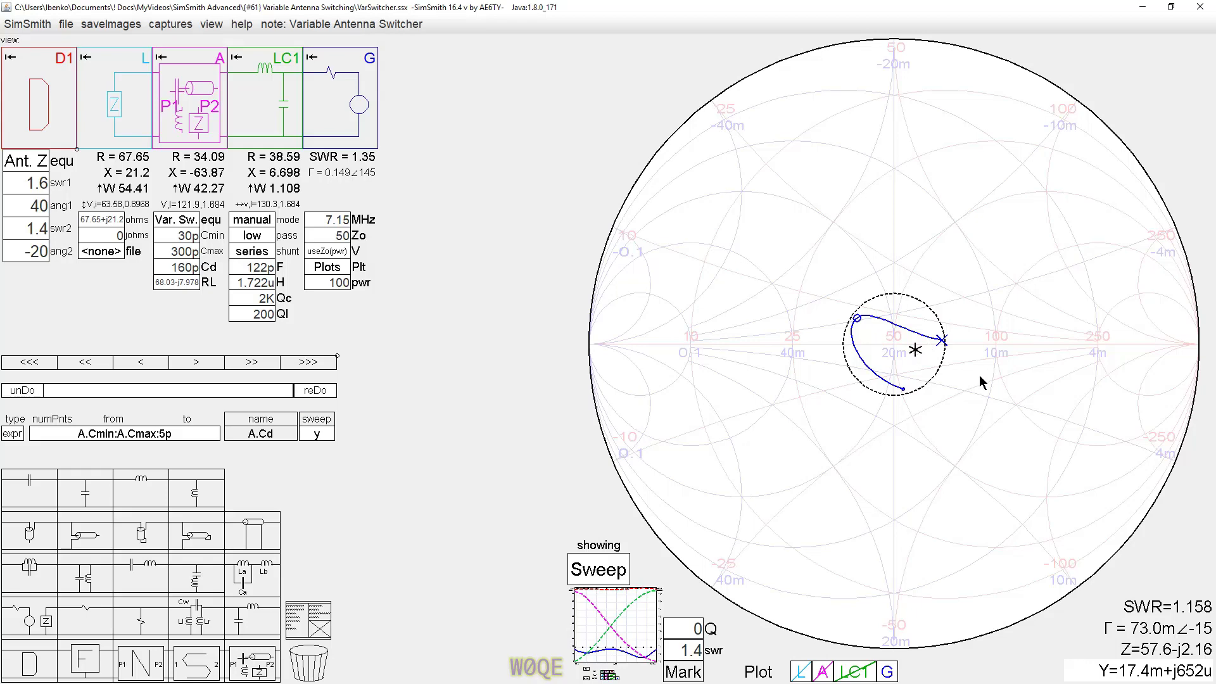
pyautogui.click(637, 599)
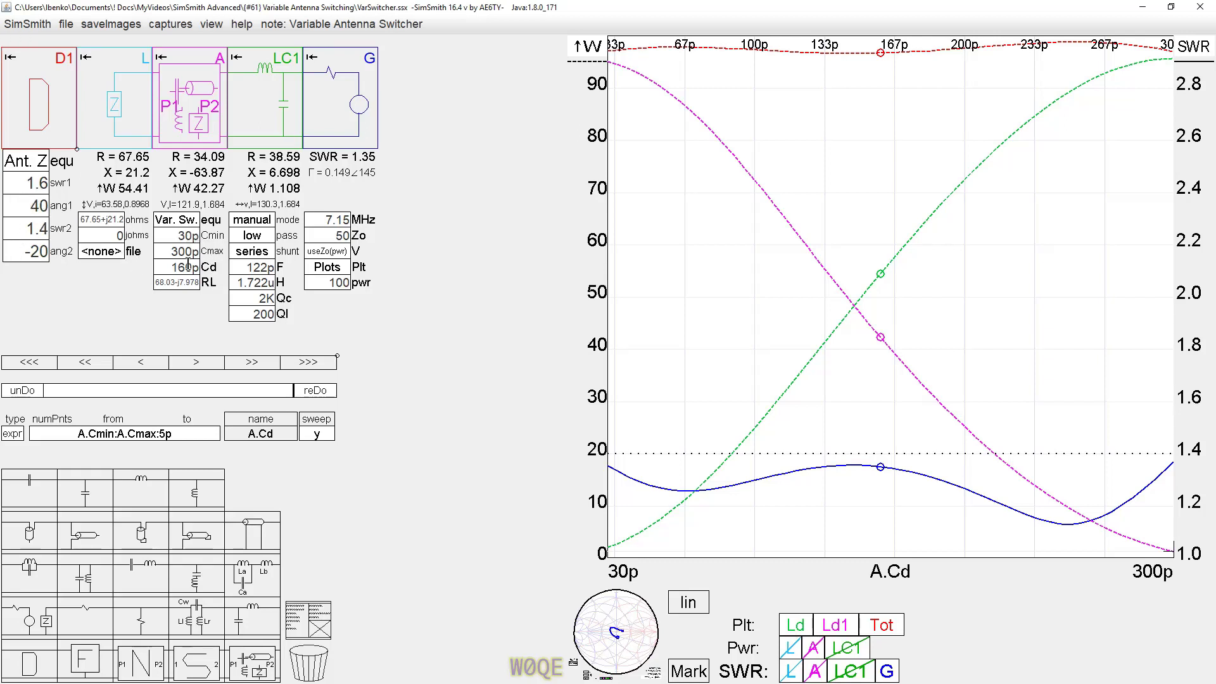
# Set the sweep range to Cmin 10p and Cmax 100p and replot
pyautogui.click(188, 236)
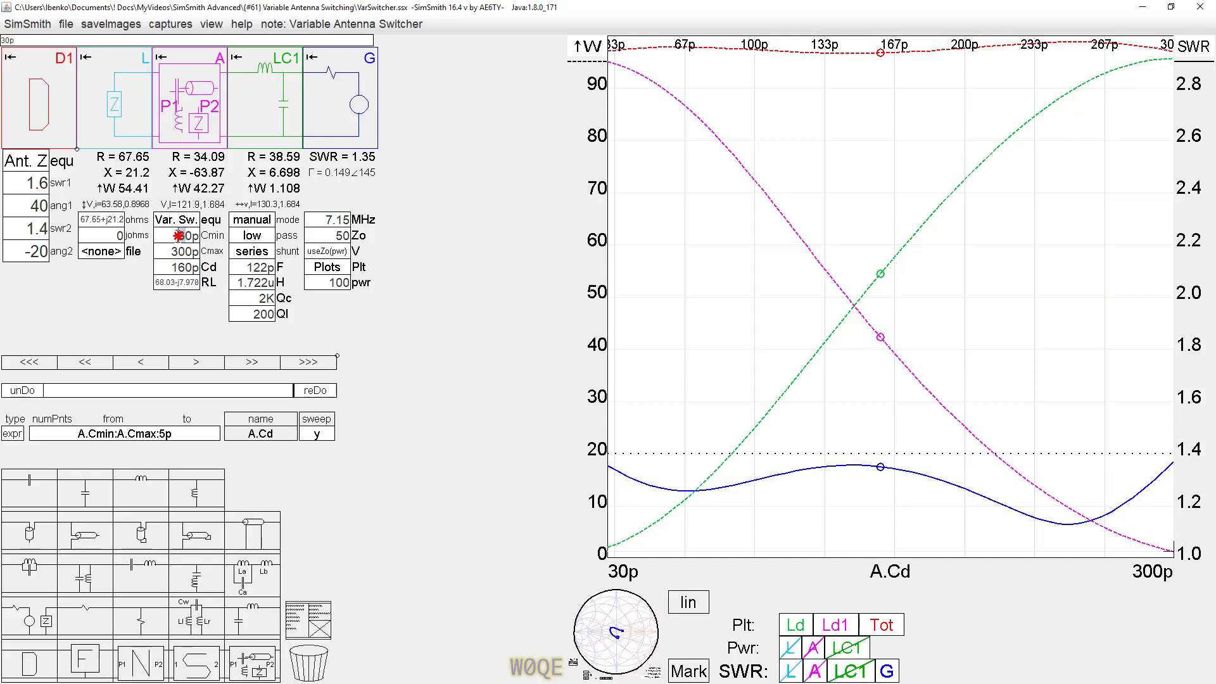
pyautogui.write('1')
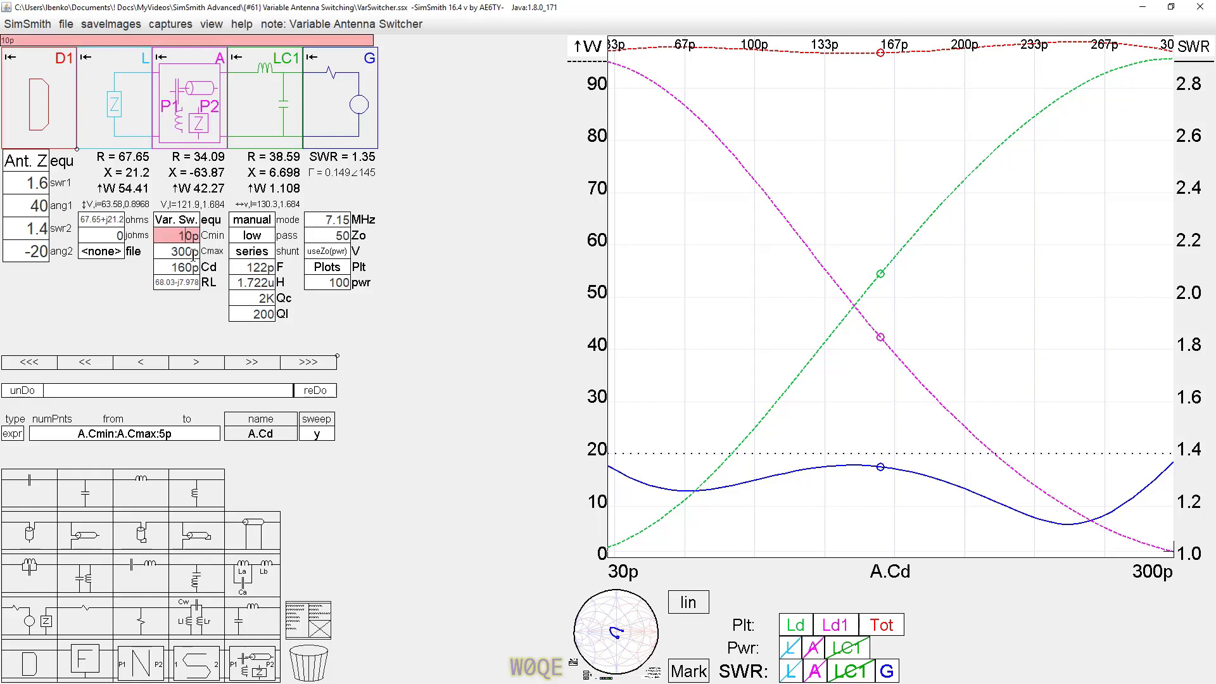
pyautogui.click(178, 252)
pyautogui.moveTo(178, 252); pyautogui.dragTo(163, 253)
pyautogui.write('1')
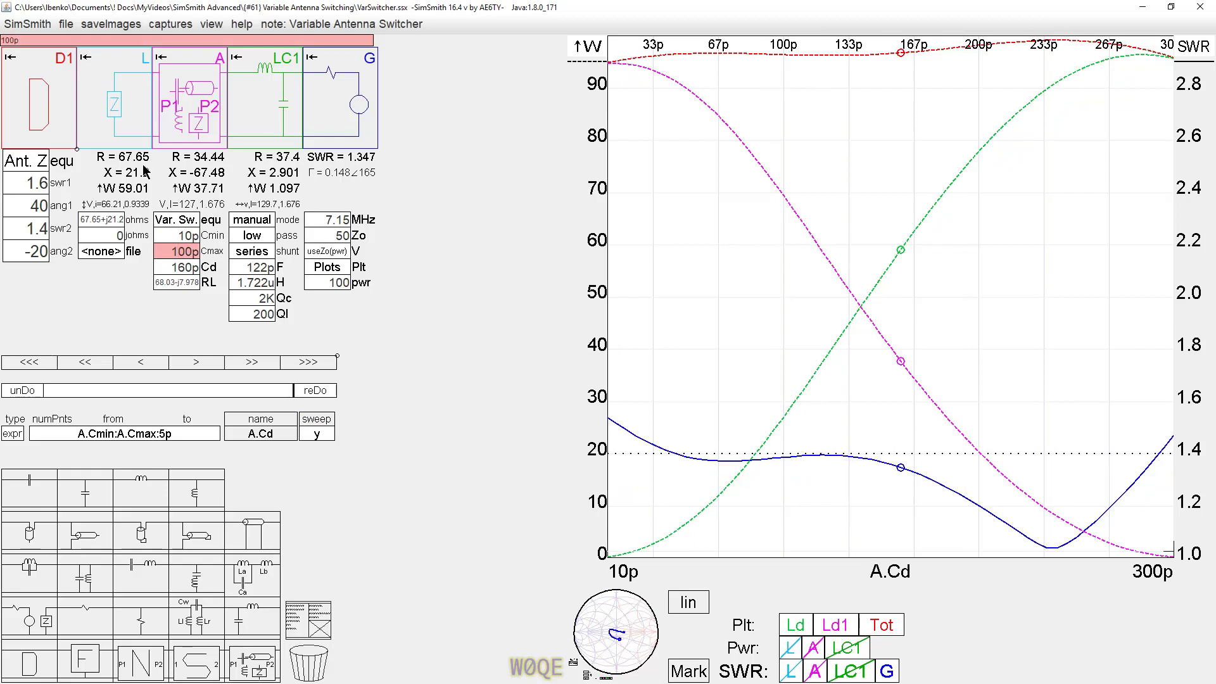
pyautogui.click(264, 274)
# Toggle LC1 between automatic matching and manual tuning to compare the sweep curves
pyautogui.click(247, 223)
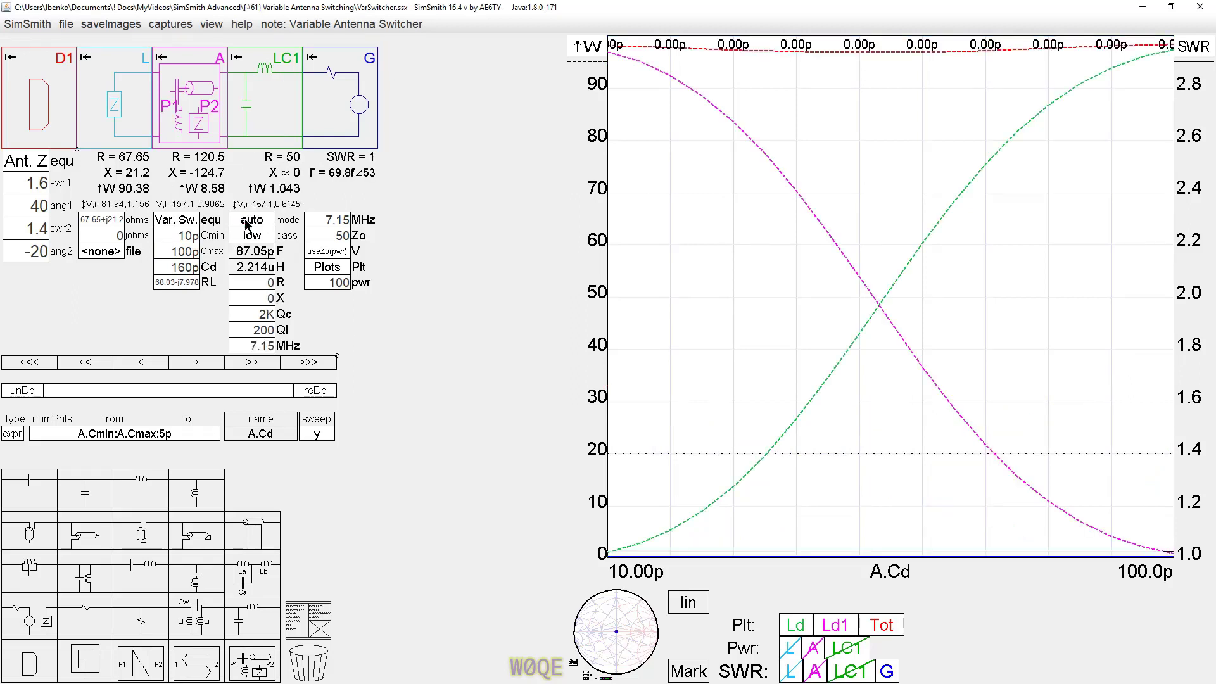
pyautogui.click(247, 223)
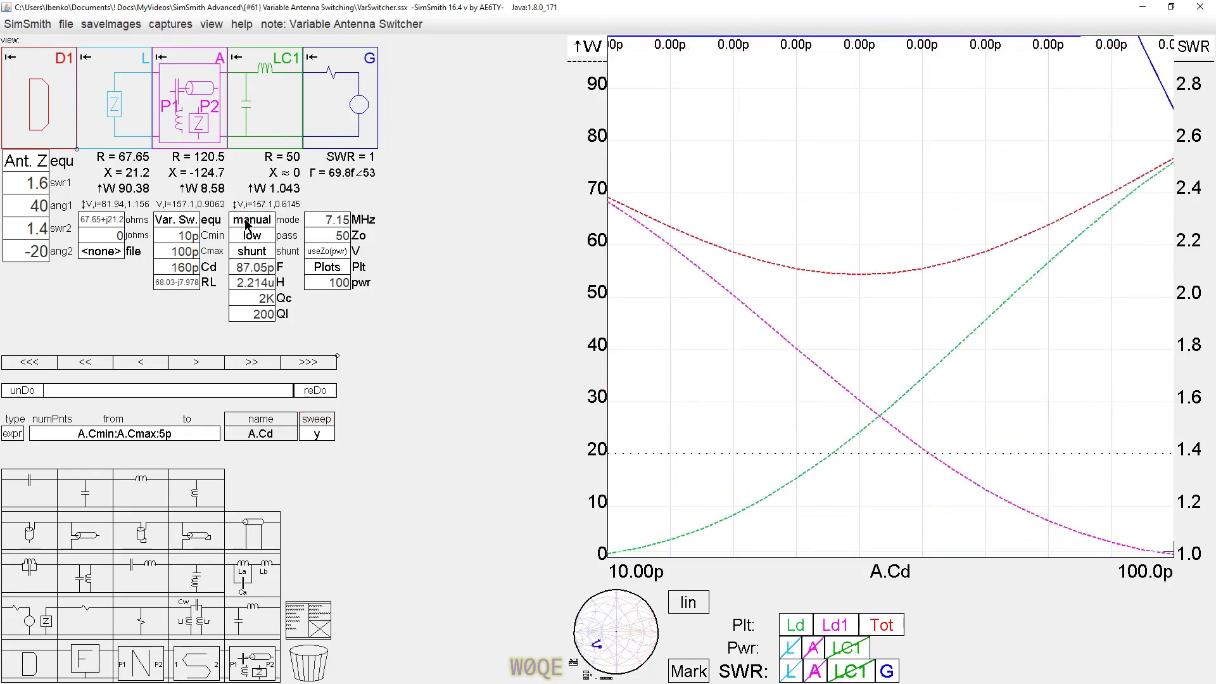
pyautogui.click(246, 223)
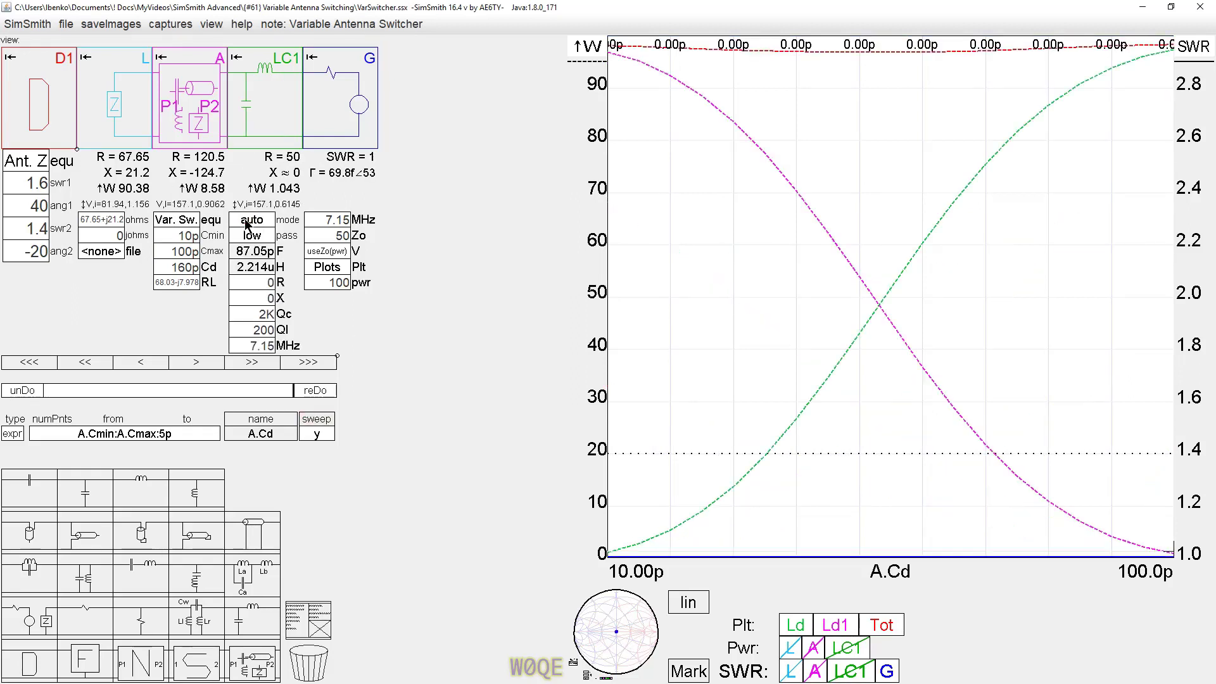
pyautogui.click(247, 223)
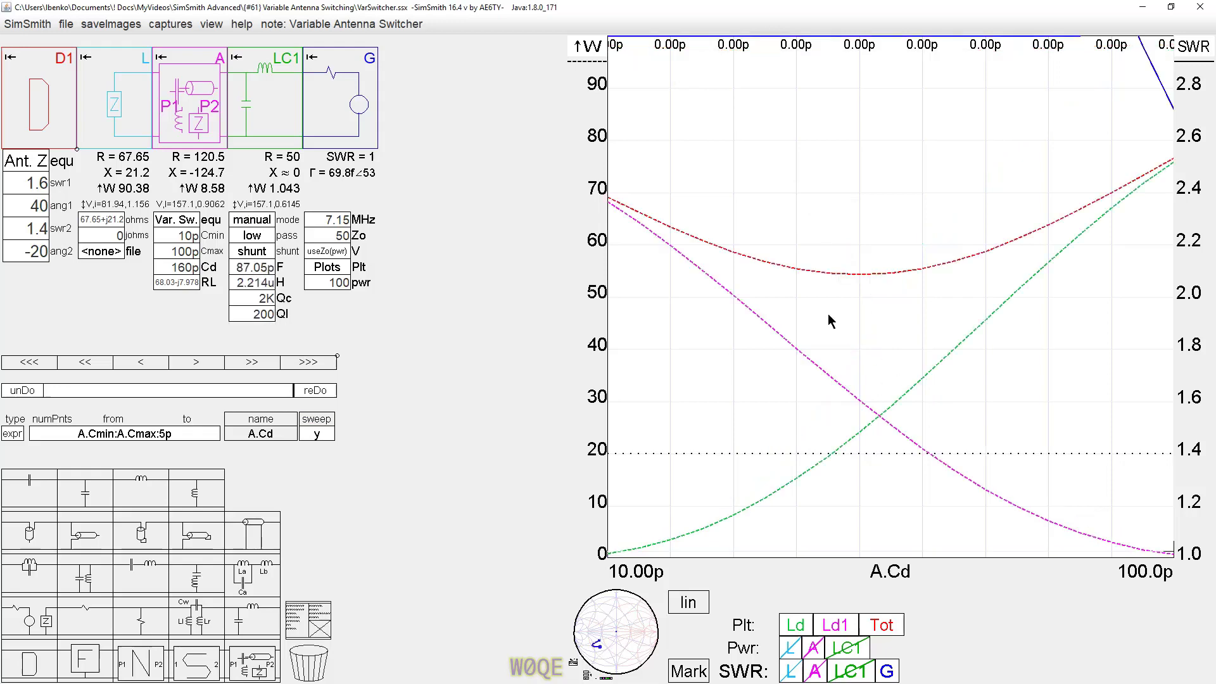
# Make the Smith chart the main view and start adjusting LC1's capacitance and inductance
pyautogui.click(630, 641)
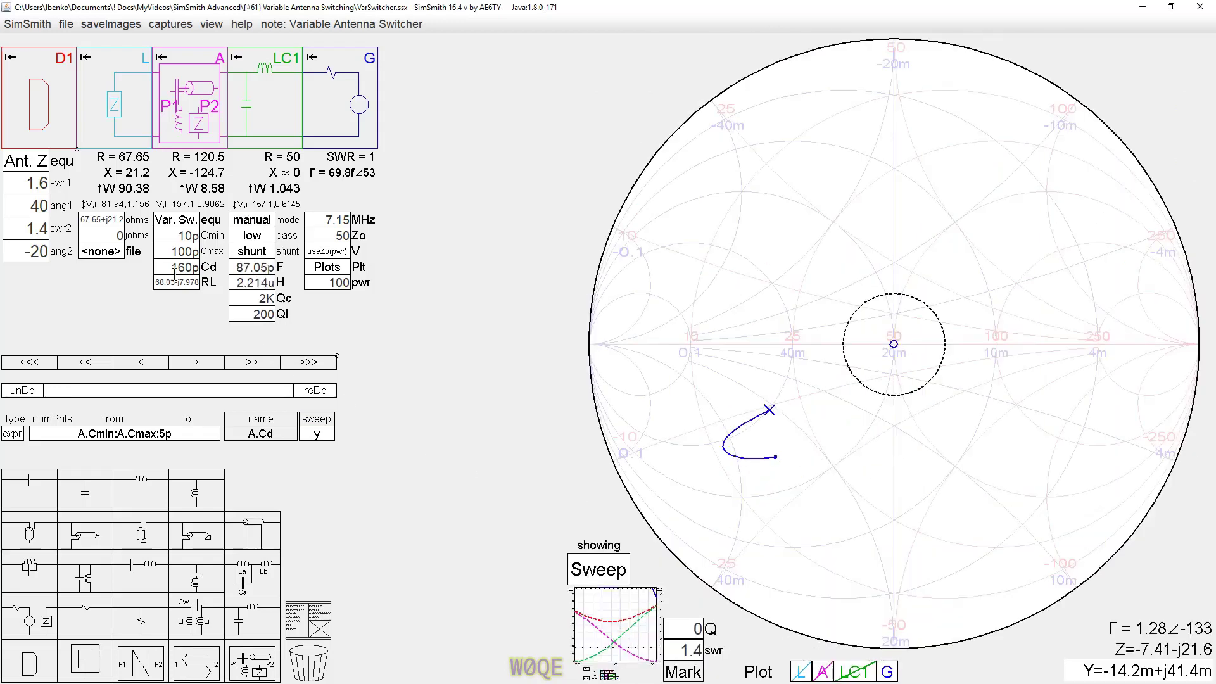
pyautogui.click(266, 267)
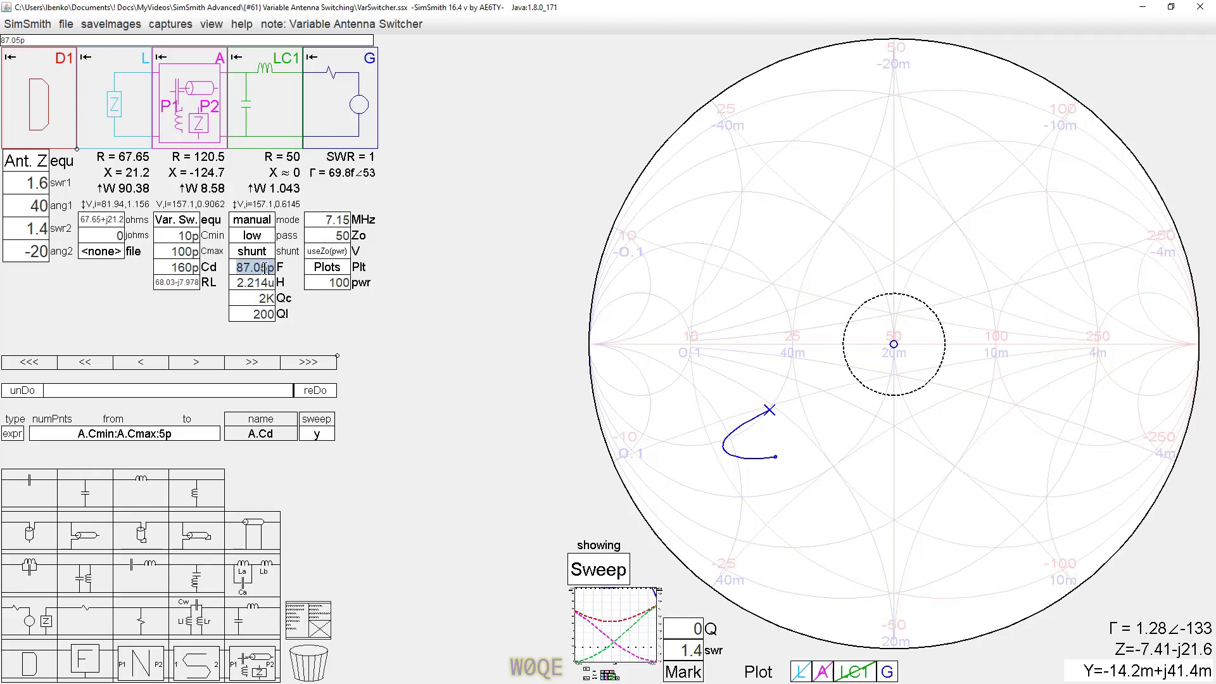
pyautogui.scroll(5, 266, 268)
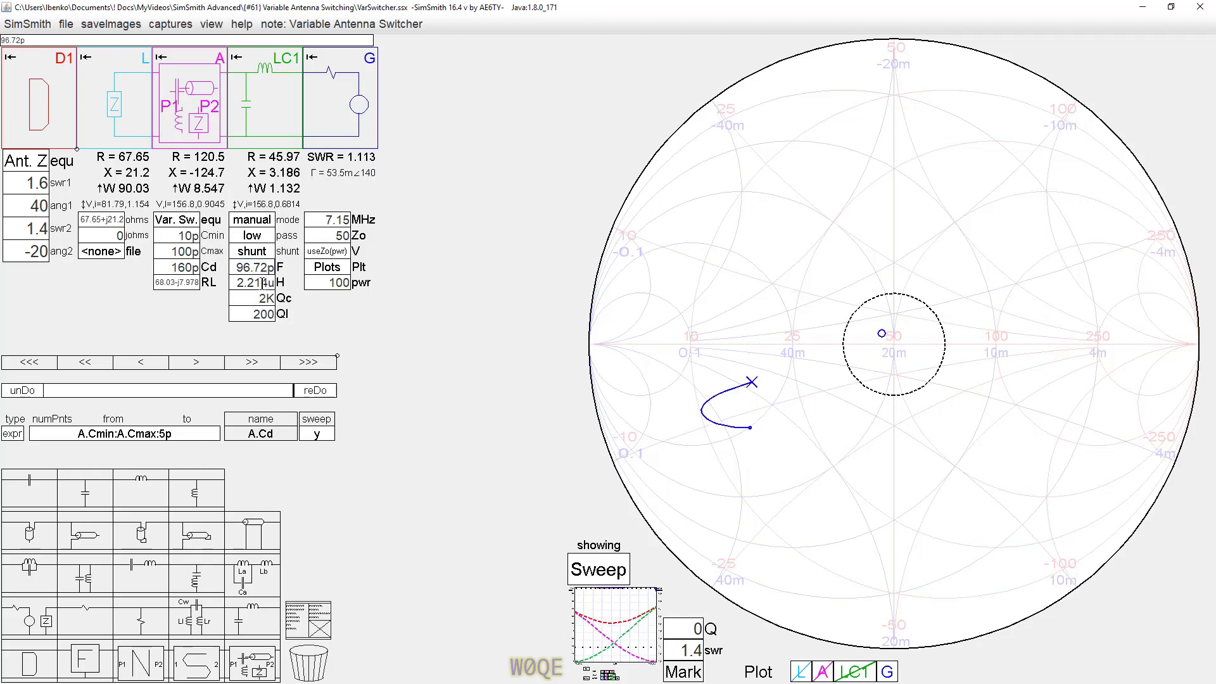
pyautogui.click(262, 282)
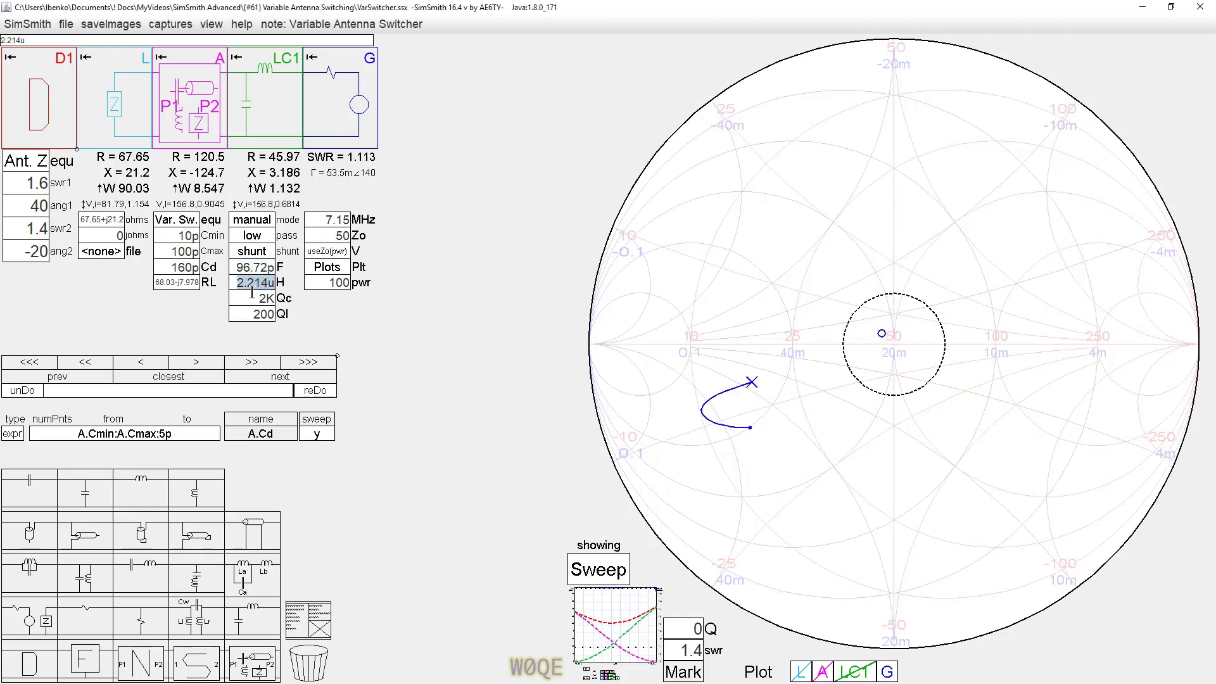
pyautogui.scroll(-6, 253, 283)
pyautogui.scroll(-15, 254, 271)
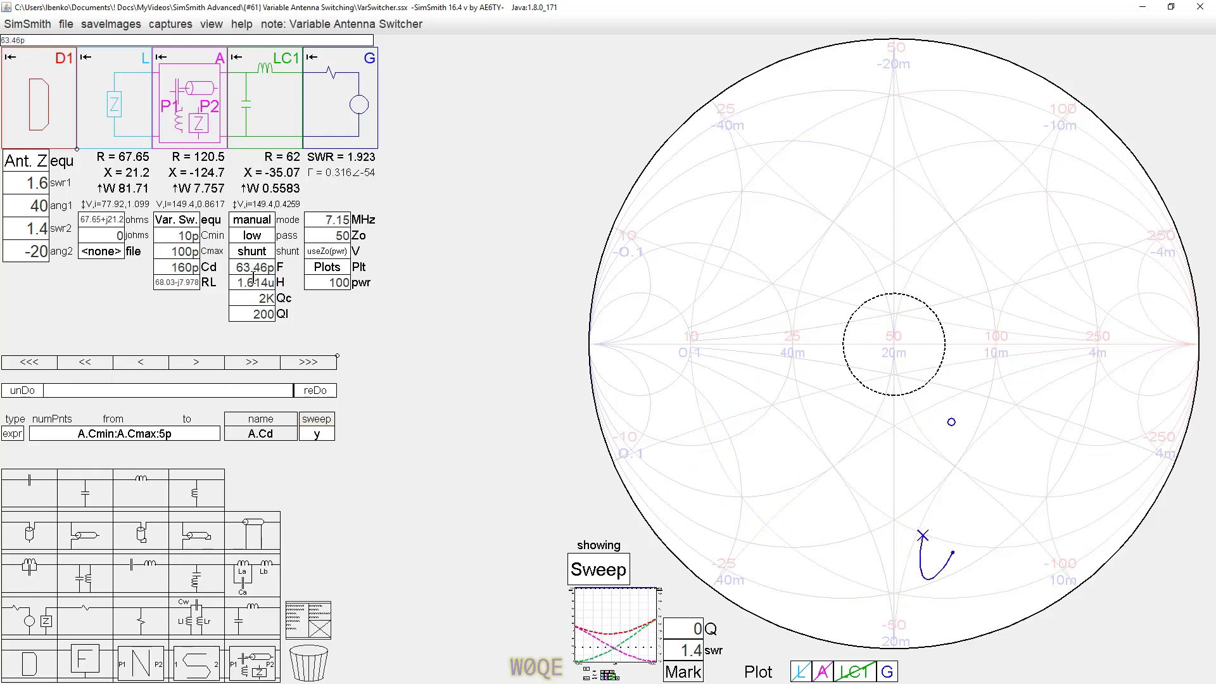
pyautogui.scroll(14, 255, 282)
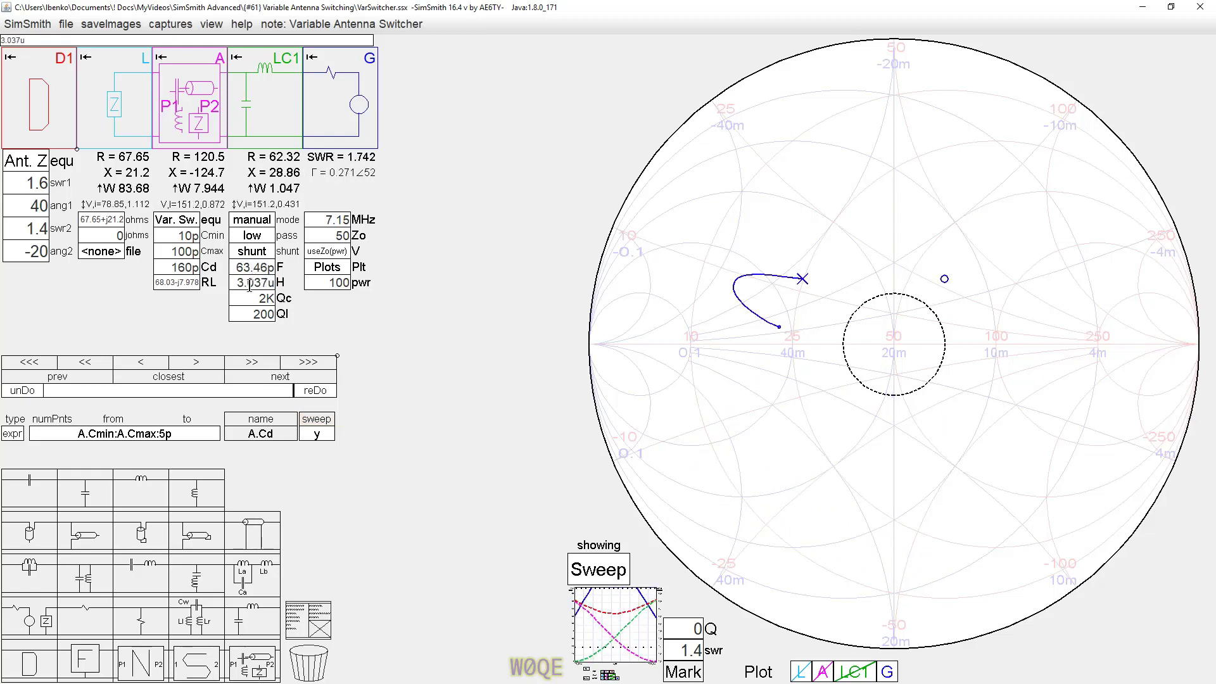
pyautogui.scroll(-12, 250, 283)
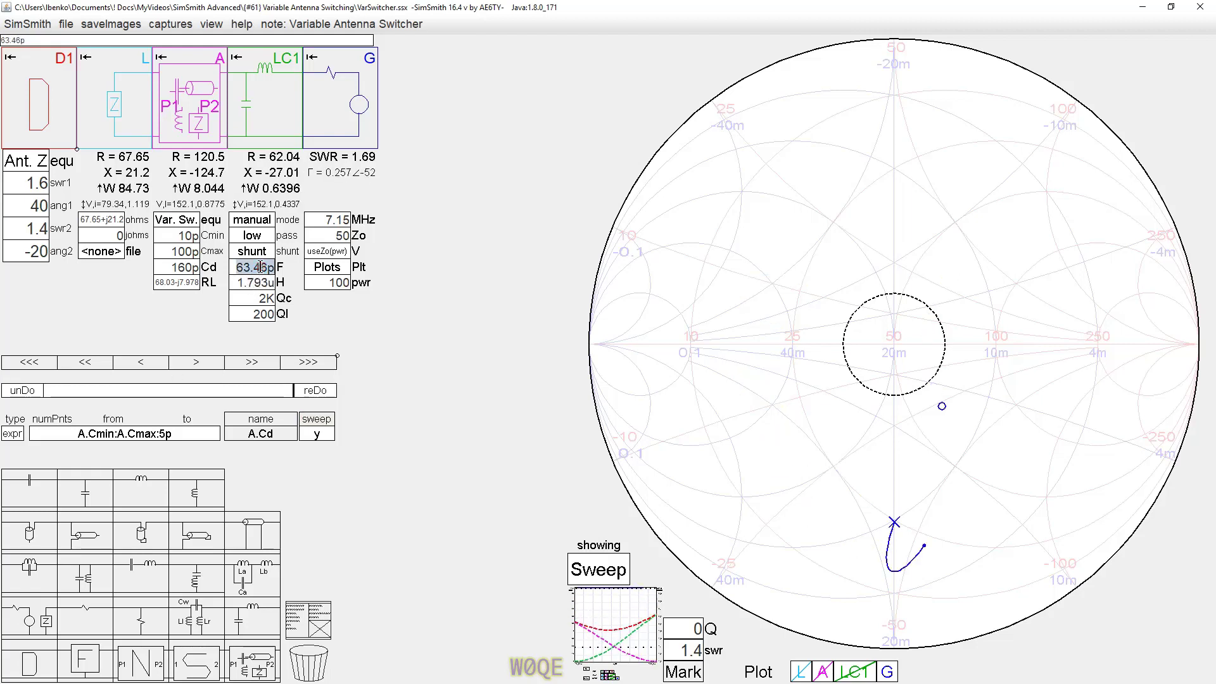
pyautogui.scroll(5, 260, 267)
# Fine-tune LC1 to 49.09 fF and 4.425 µH, giving generator SWR 3.456
pyautogui.scroll(-11, 260, 268)
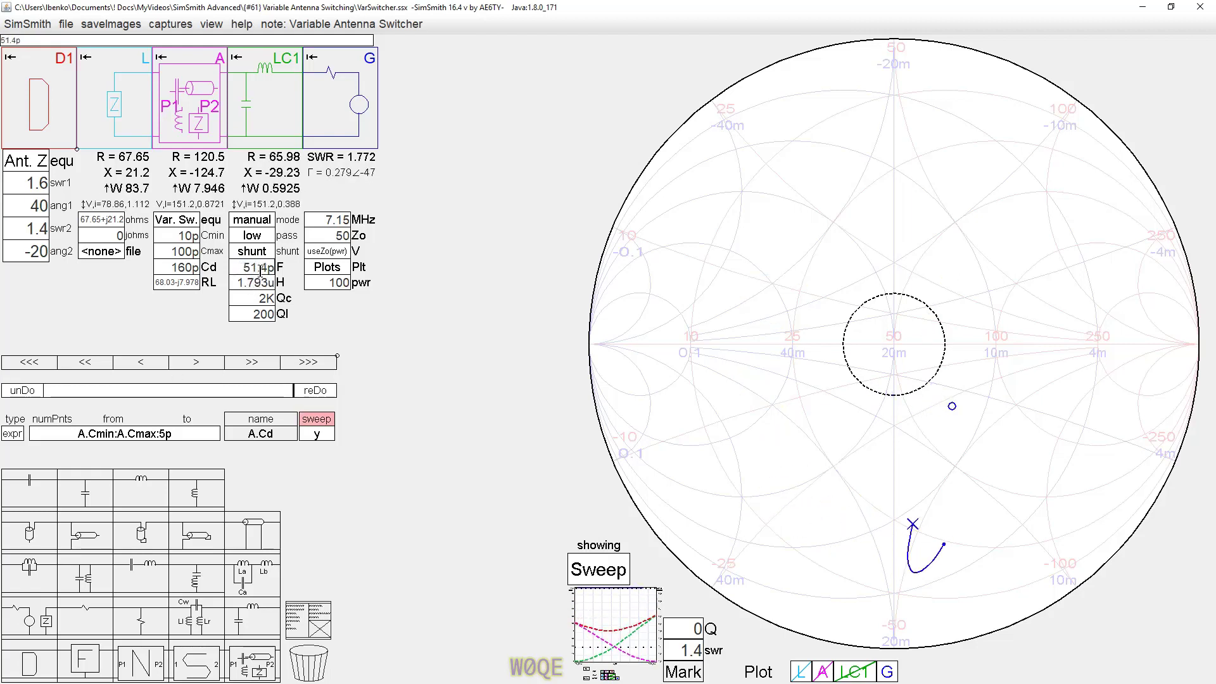
pyautogui.scroll(-8, 260, 268)
pyautogui.scroll(-2, 258, 282)
pyautogui.scroll(20, 259, 282)
pyautogui.scroll(-11, 259, 269)
pyautogui.scroll(-2, 259, 269)
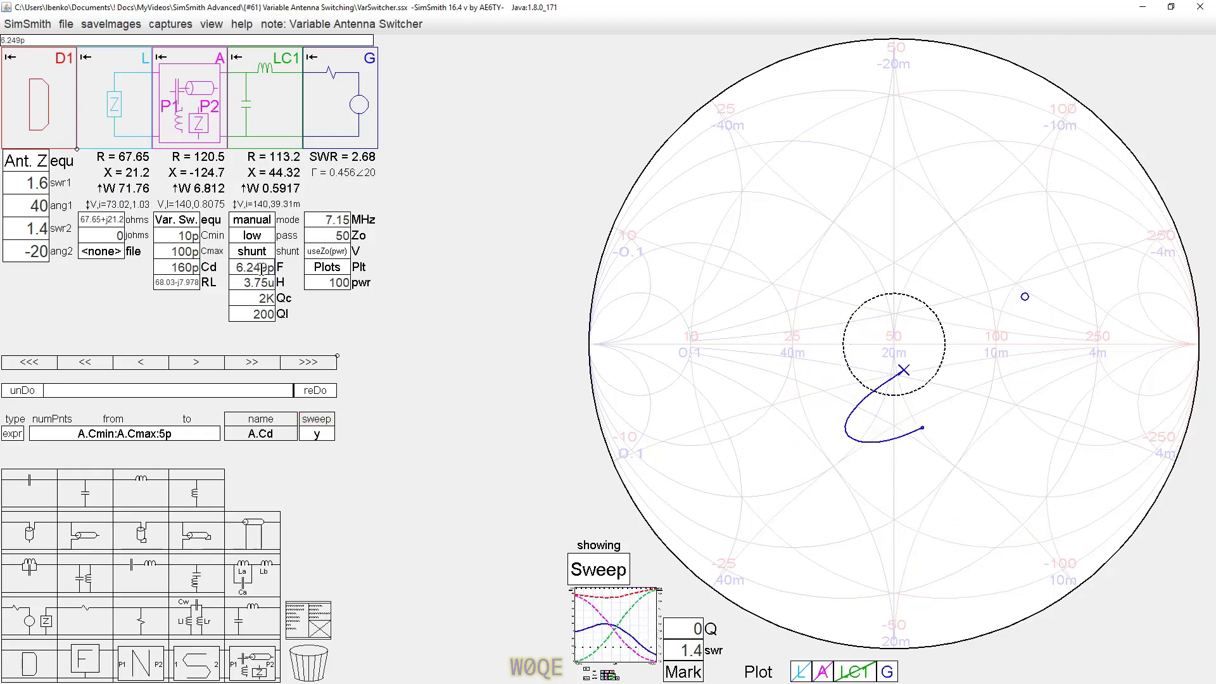
pyautogui.scroll(4, 266, 279)
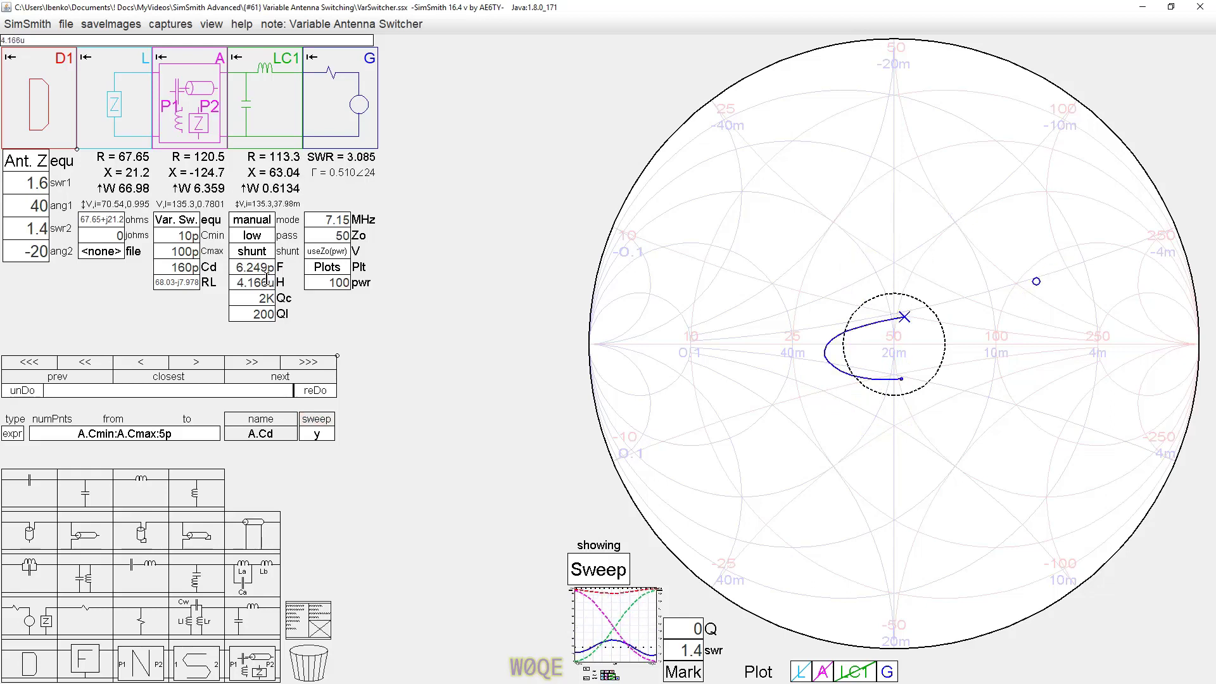
pyautogui.scroll(1, 266, 279)
pyautogui.scroll(-6, 247, 271)
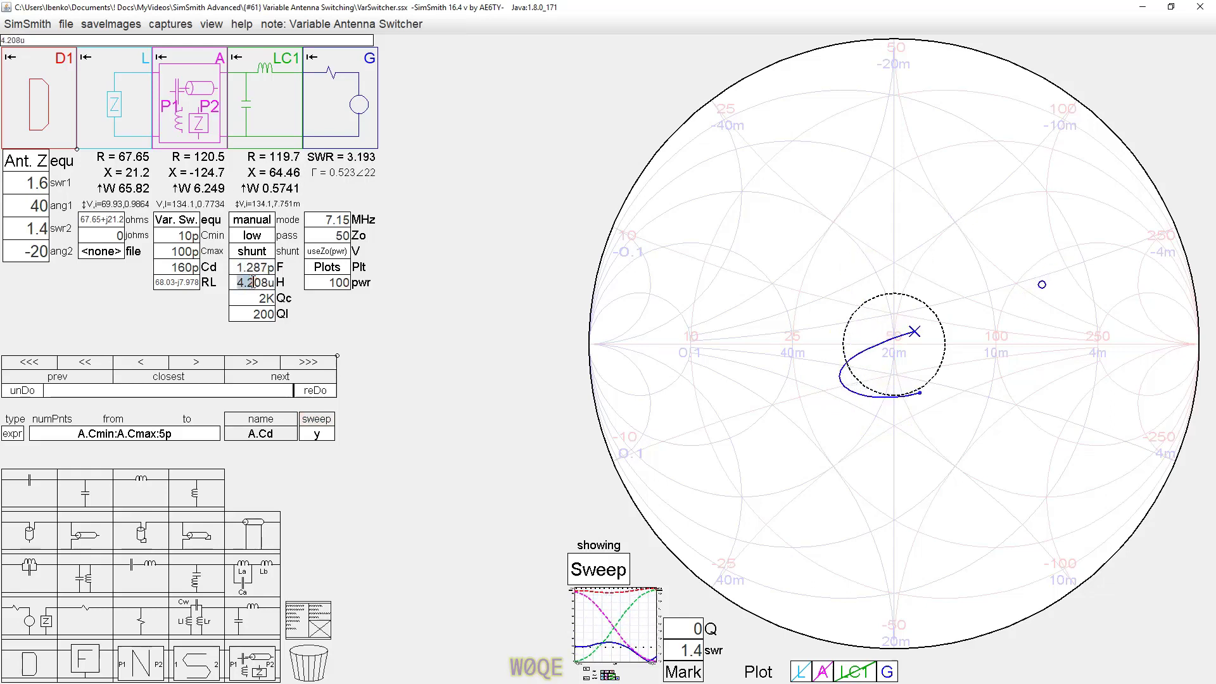
pyautogui.scroll(5, 255, 282)
pyautogui.scroll(-5, 247, 273)
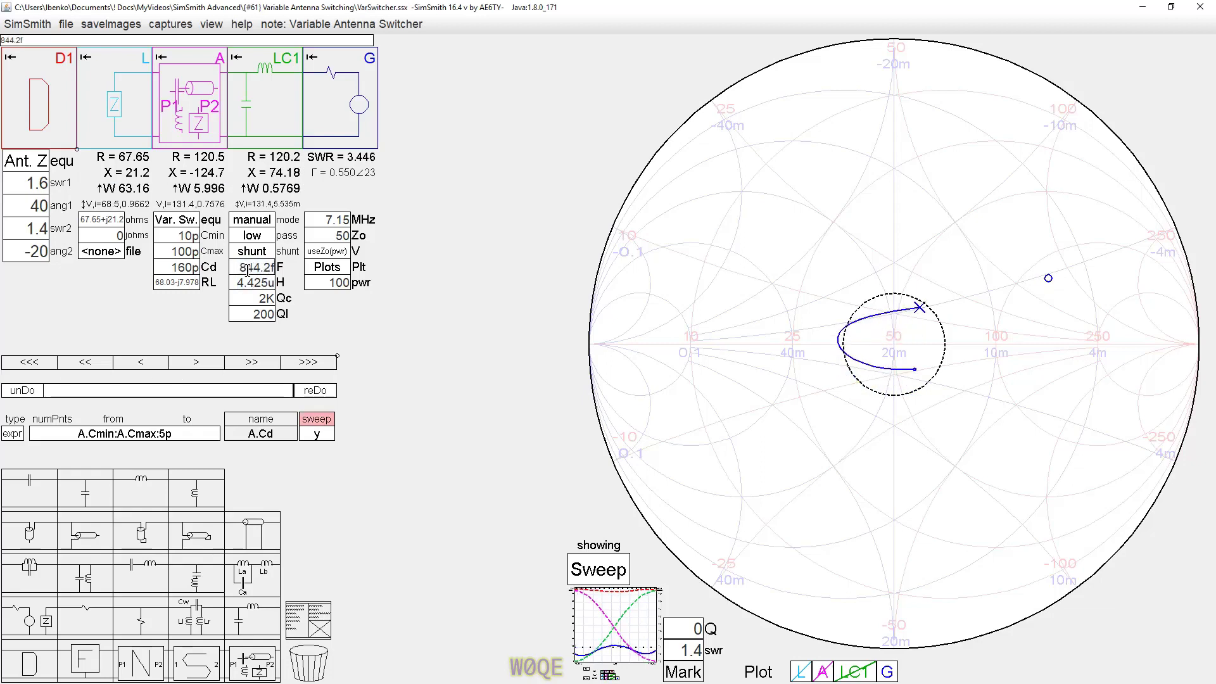
pyautogui.scroll(-4, 250, 272)
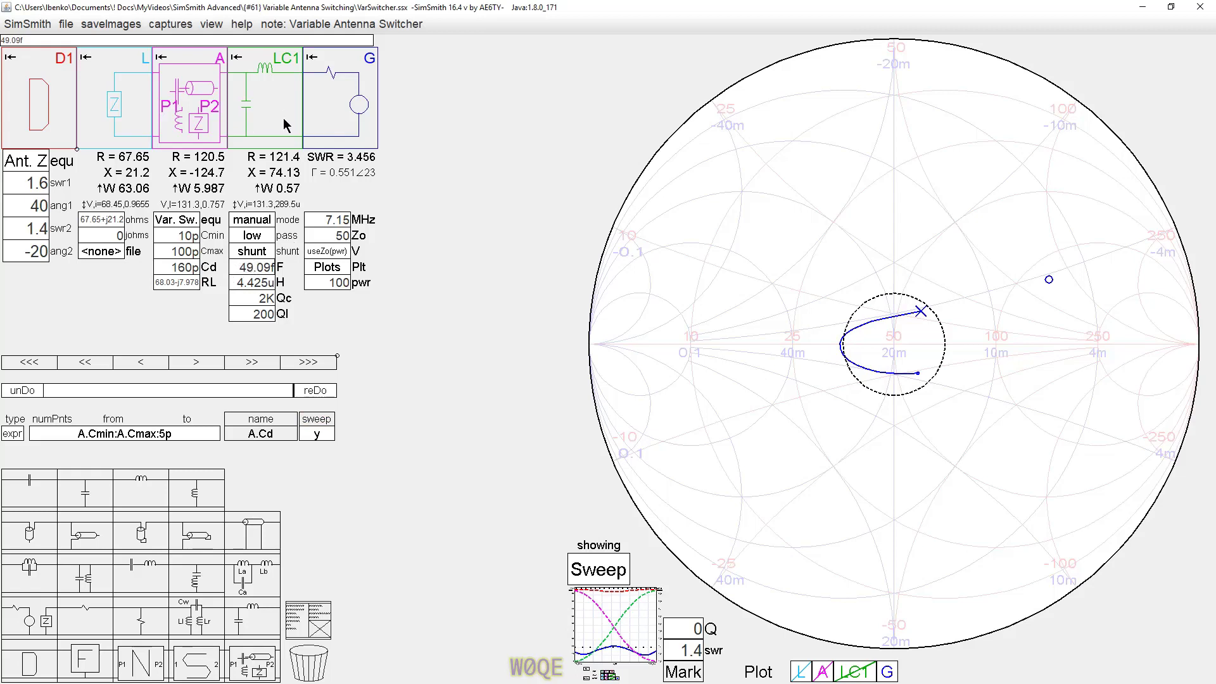
# Switch LC1 to high-pass, auto-match it, then return it to manual tuning
pyautogui.click(253, 237)
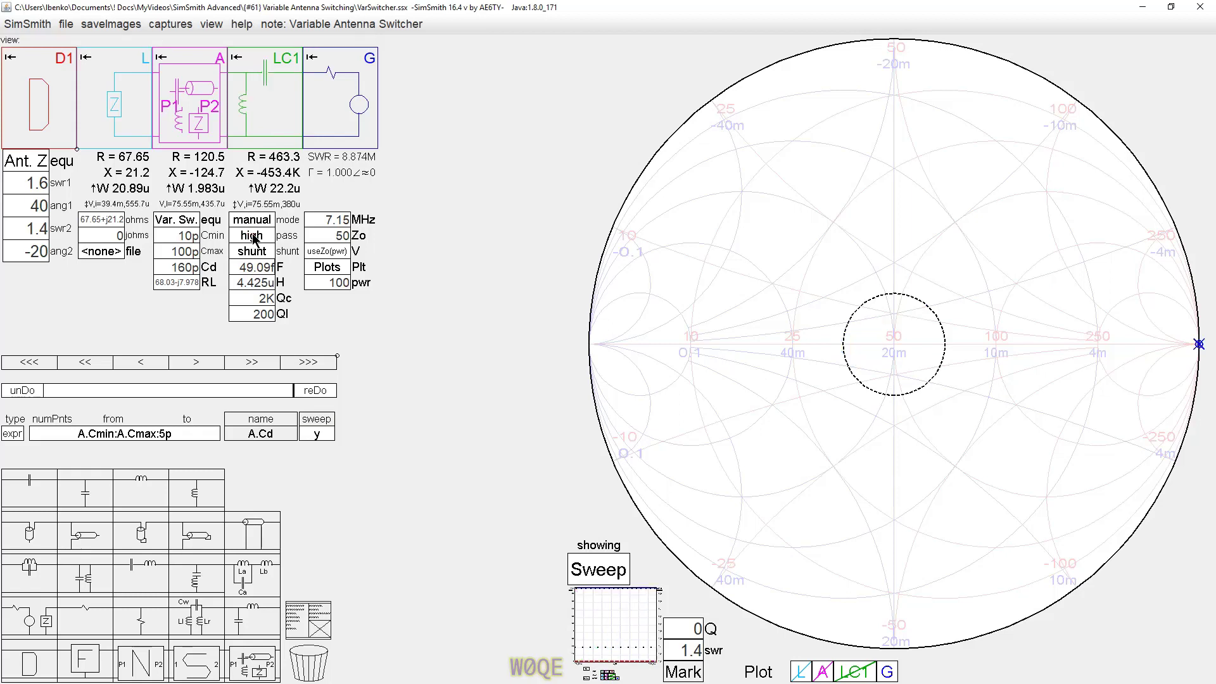
pyautogui.click(253, 221)
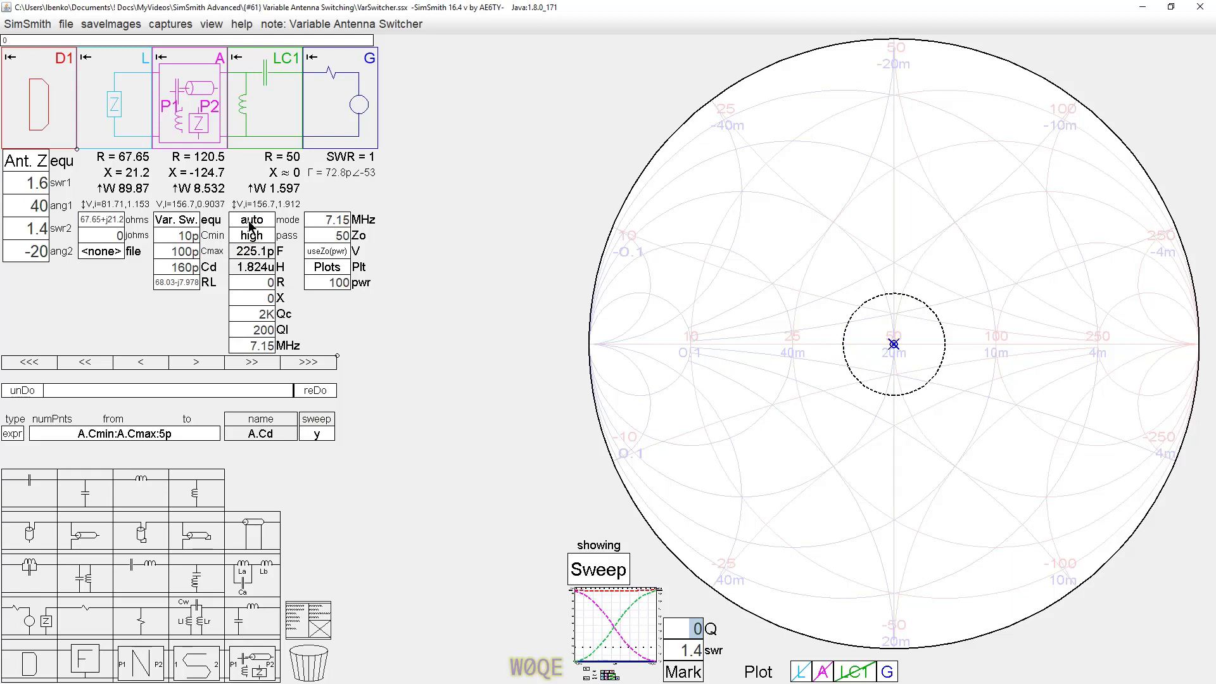
pyautogui.click(253, 220)
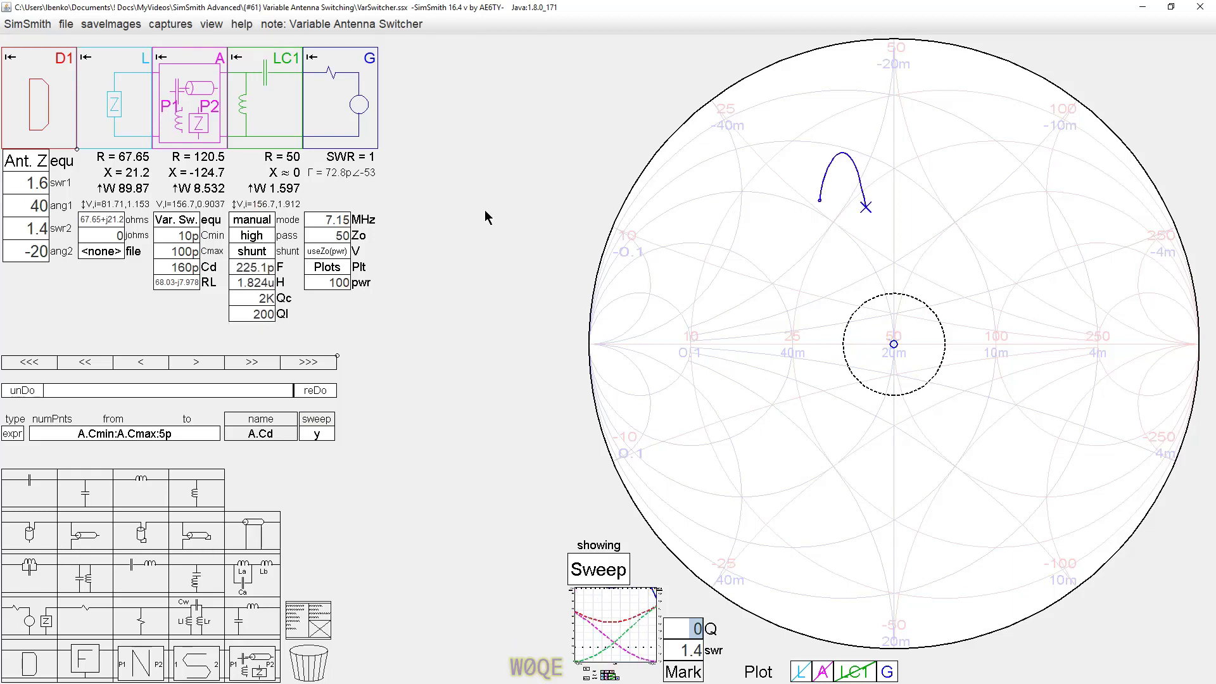
pyautogui.click(254, 267)
pyautogui.scroll(-10, 254, 266)
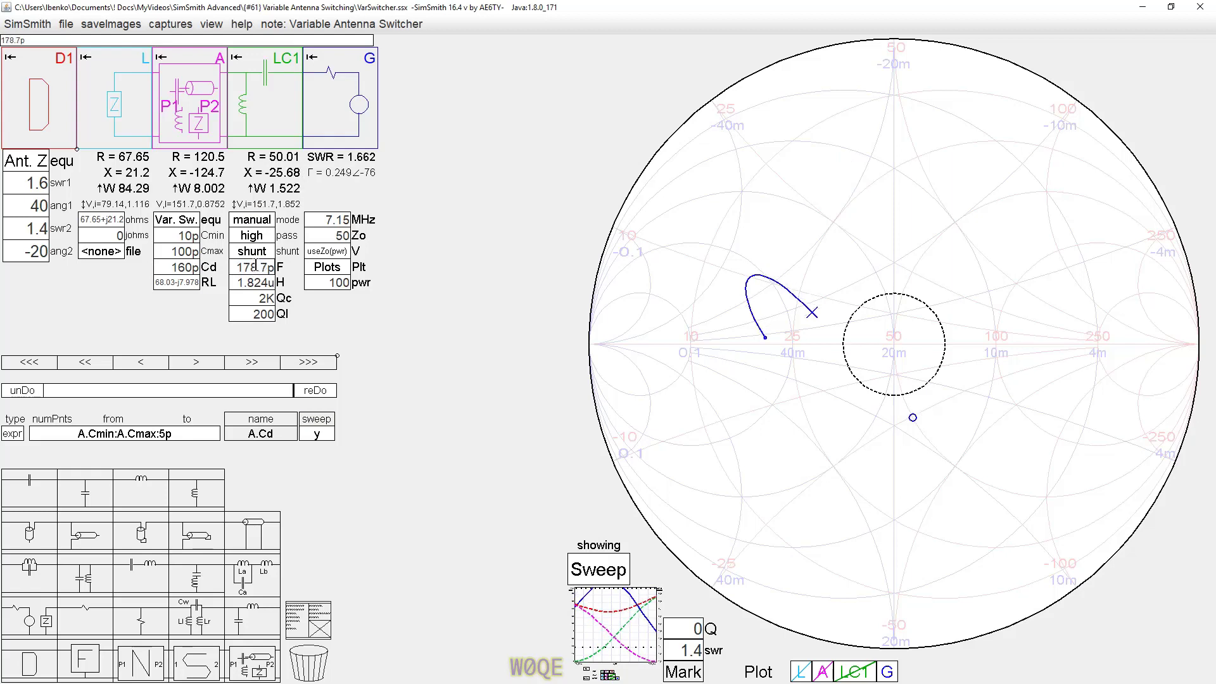
pyautogui.click(247, 286)
pyautogui.scroll(7, 249, 283)
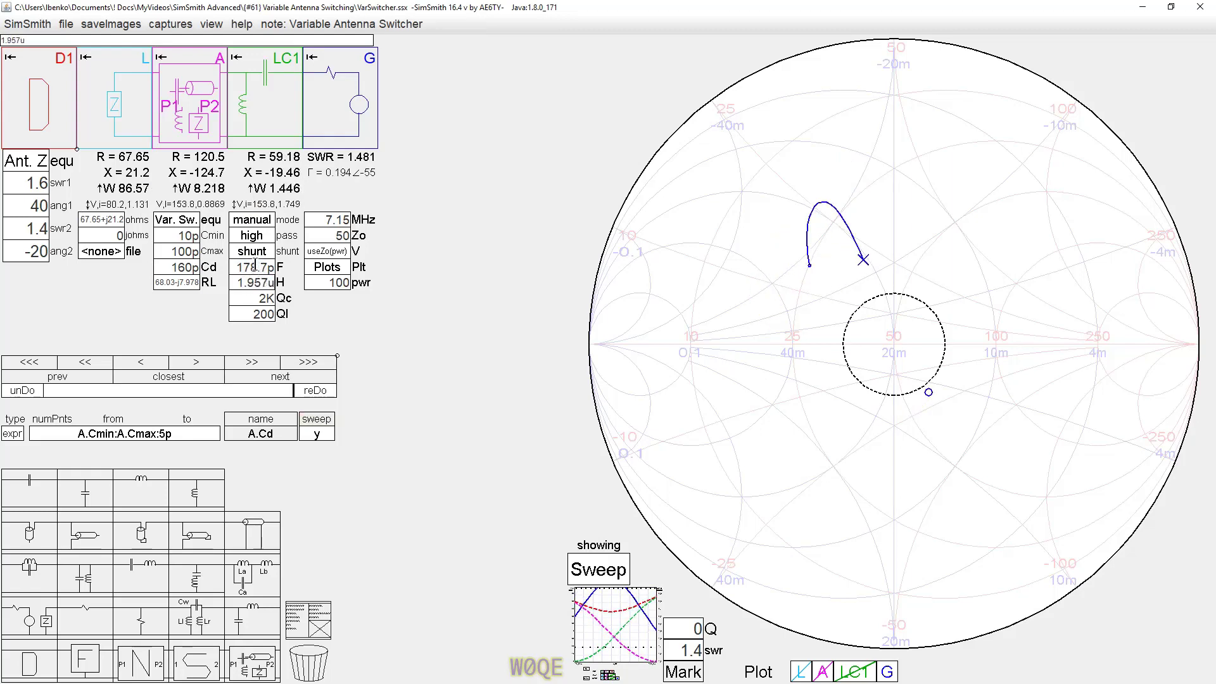
# Hand-tune the high-pass LC1 to 112 pF and 2.333 µH
pyautogui.click(255, 266)
pyautogui.scroll(-18, 255, 266)
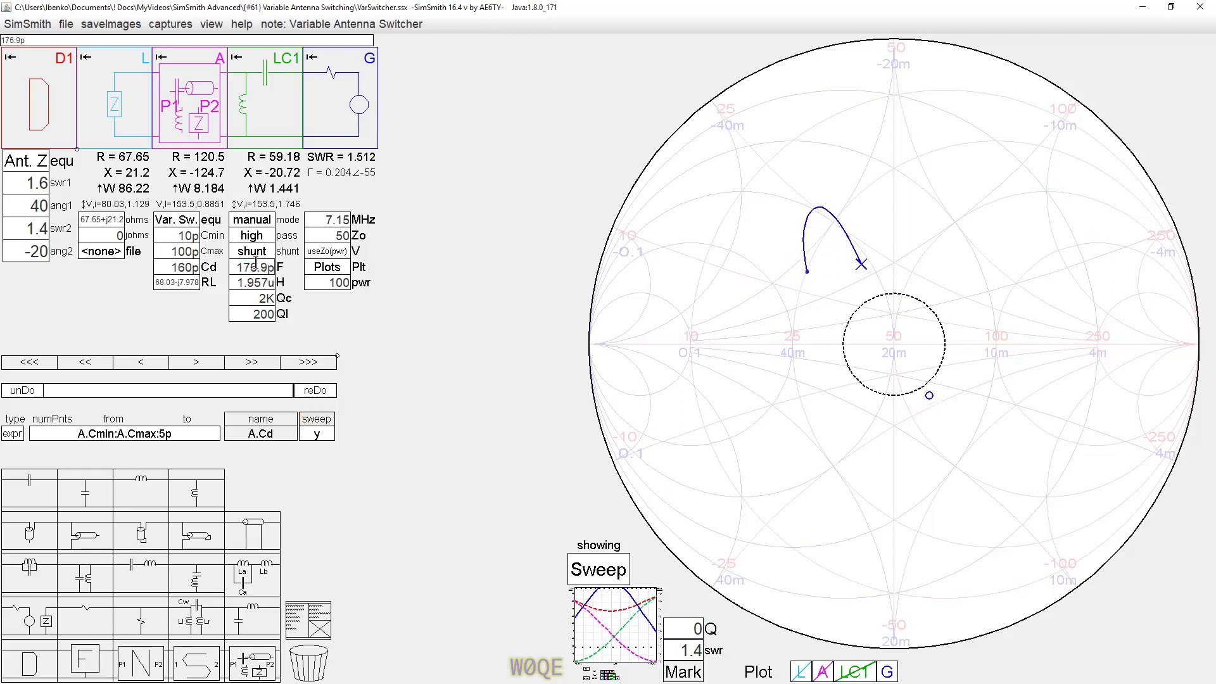
pyautogui.scroll(-10, 255, 266)
pyautogui.scroll(-15, 255, 266)
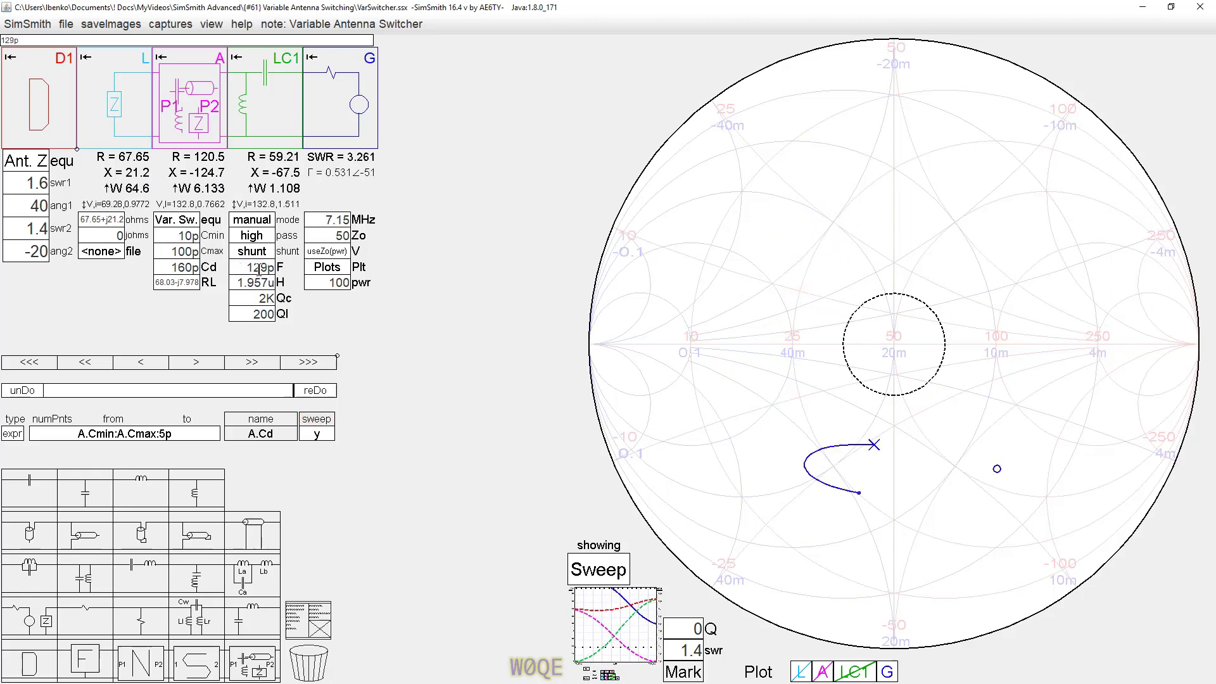
pyautogui.click(258, 280)
pyautogui.scroll(10, 258, 279)
pyautogui.scroll(3, 258, 279)
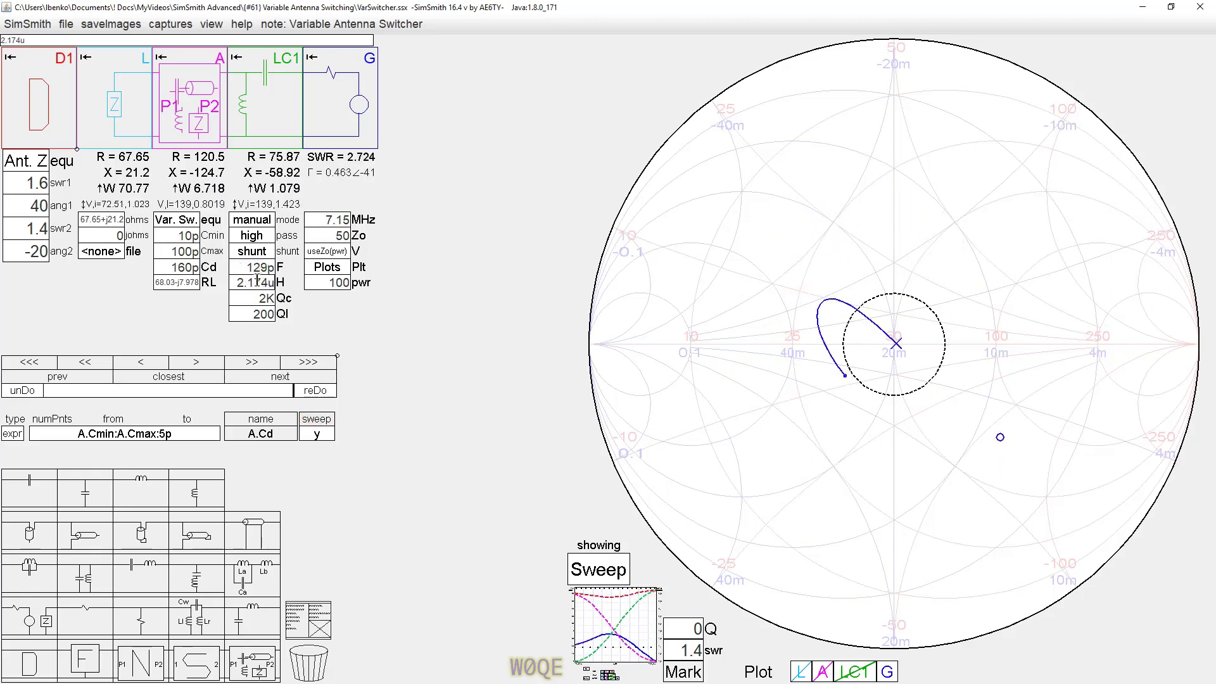
pyautogui.click(253, 267)
pyautogui.scroll(-8, 253, 266)
pyautogui.click(256, 282)
pyautogui.scroll(4, 256, 282)
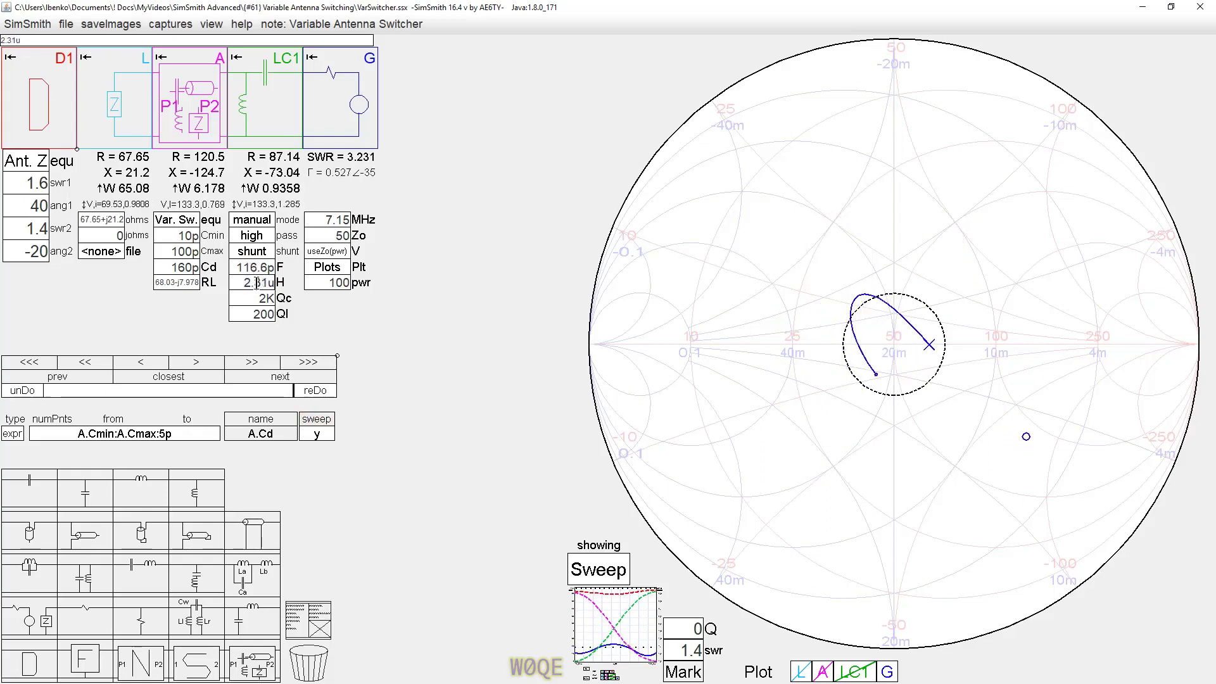
pyautogui.scroll(-3, 239, 266)
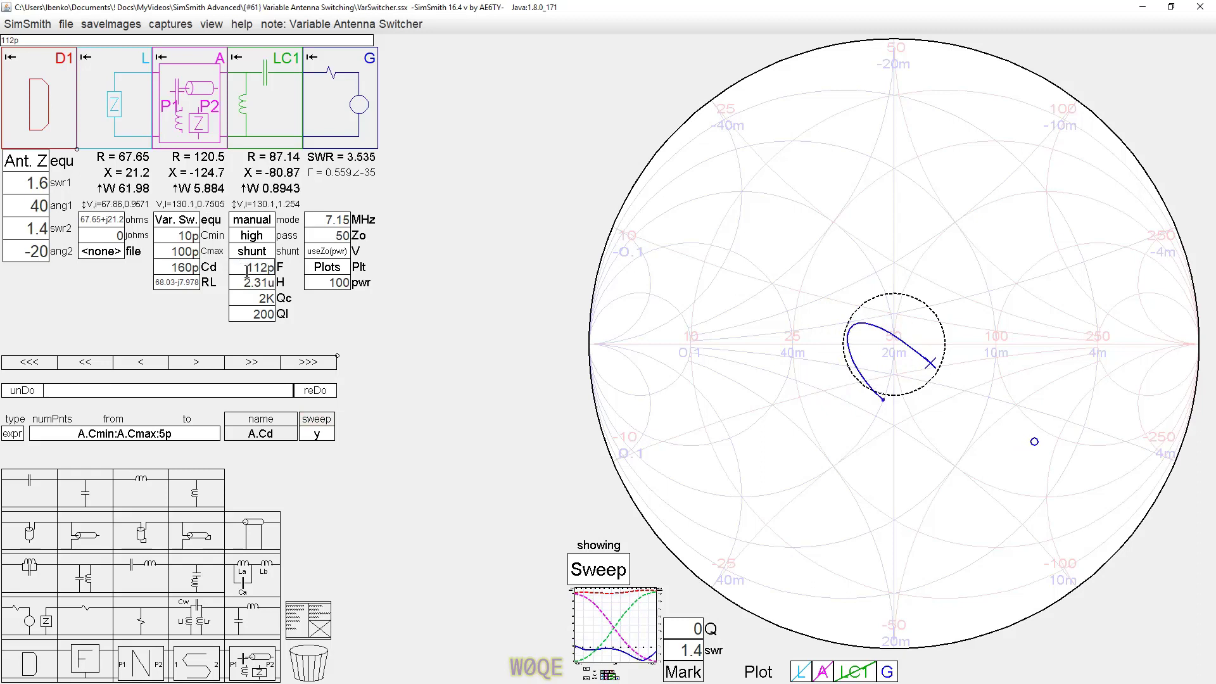
pyautogui.click(259, 283)
pyautogui.scroll(2, 259, 283)
pyautogui.scroll(-1, 259, 282)
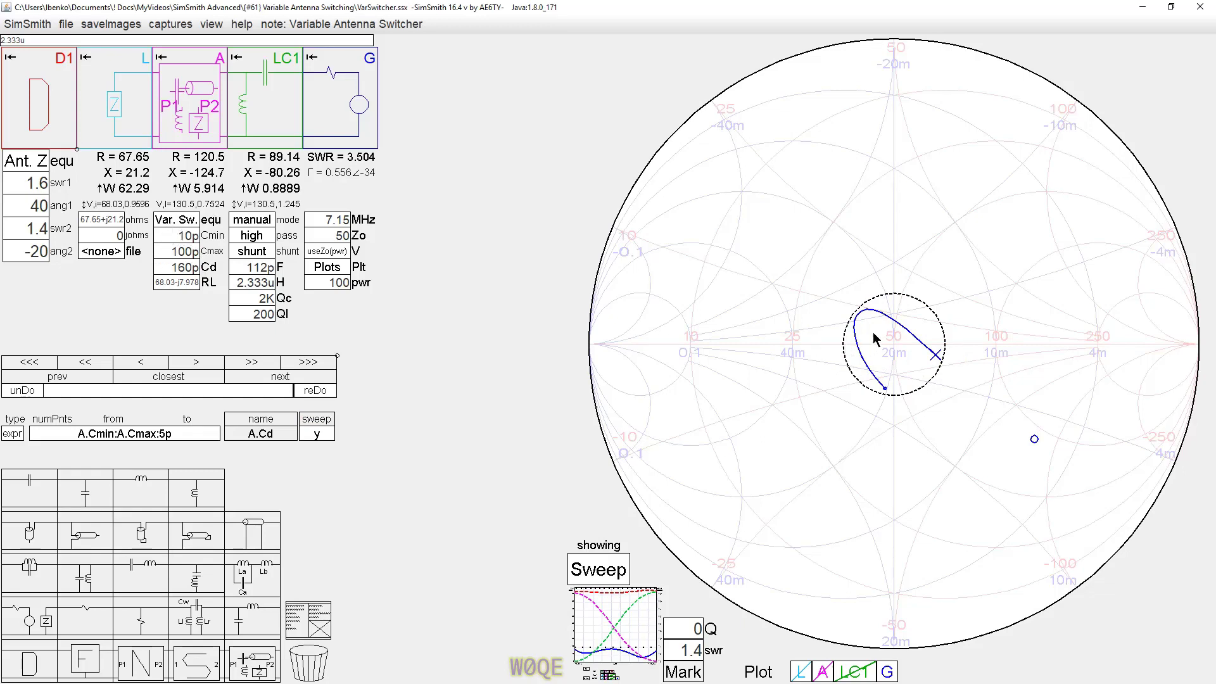
# Enlarge the Cd sweep and read red-curve total power: 92.0 W at 50p, 95.7 W at 90p
pyautogui.click(621, 640)
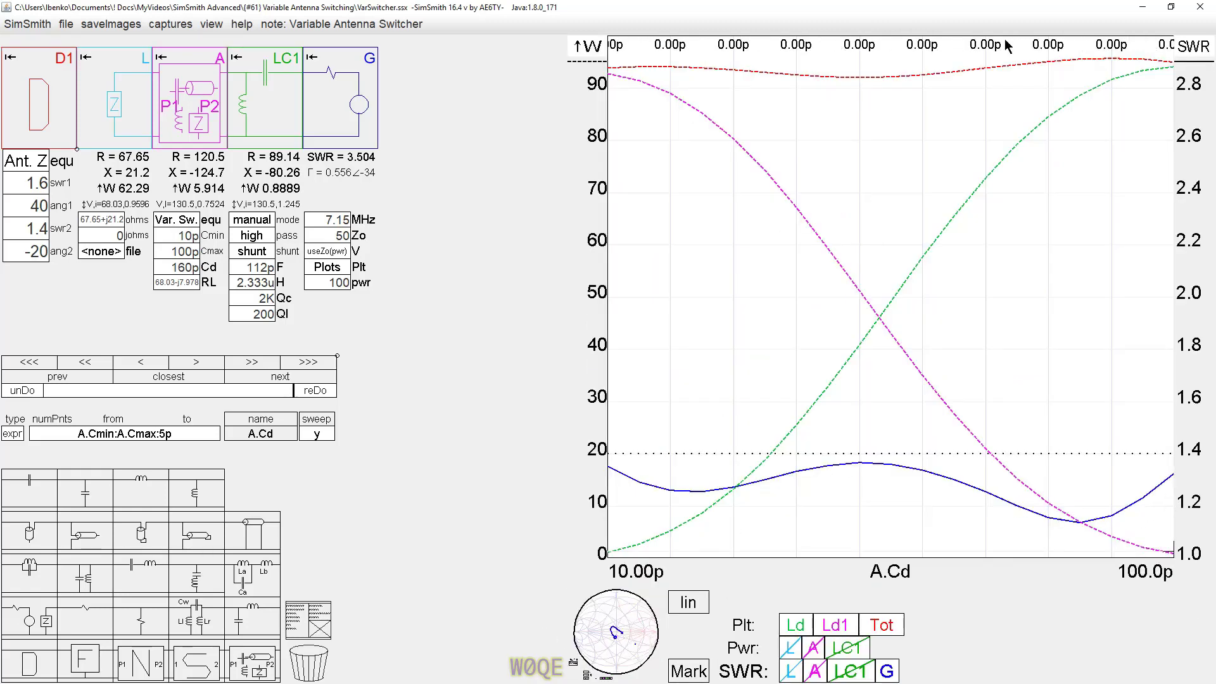
pyautogui.scroll(-1, 885, 87)
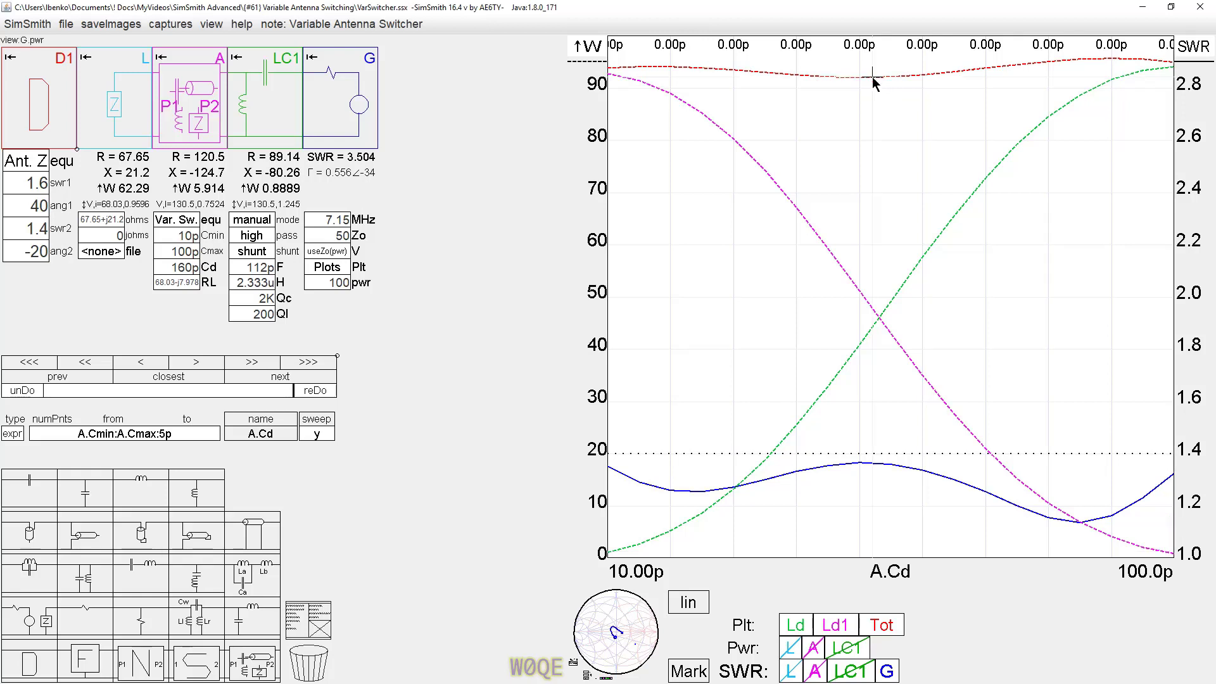
pyautogui.click(867, 75)
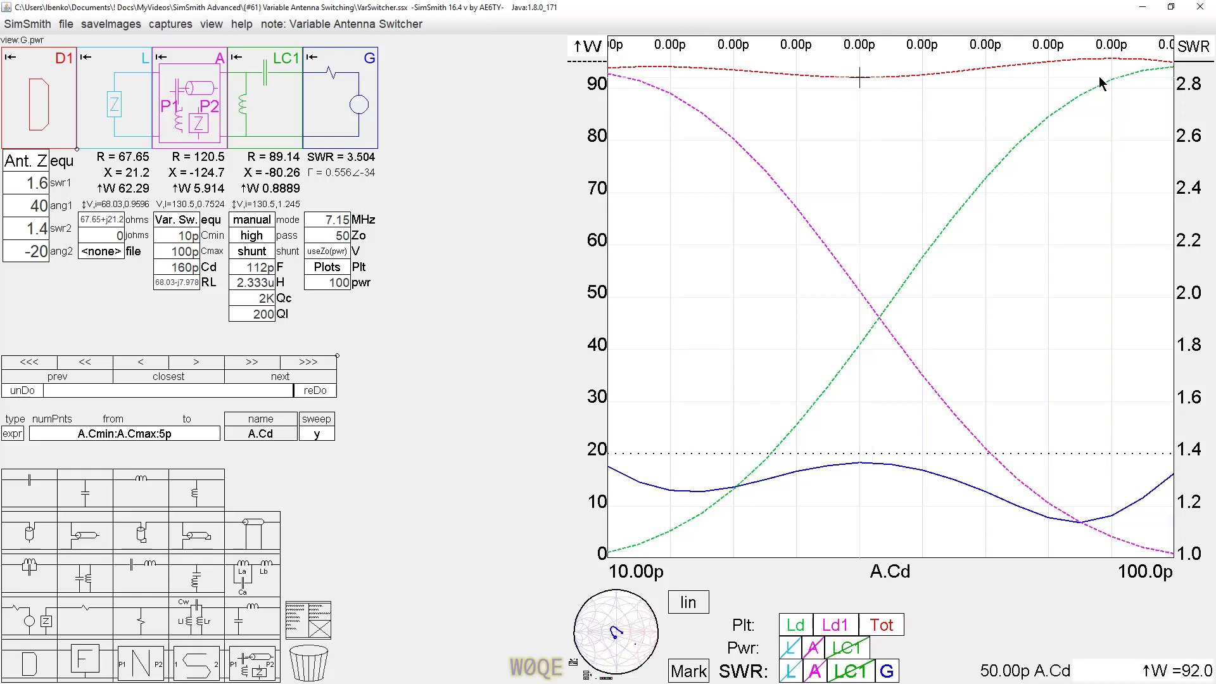
pyautogui.click(1113, 60)
# Change the operating frequency from 7.15 MHz to 28.4 MHz
pyautogui.click(316, 220)
pyautogui.write('2')
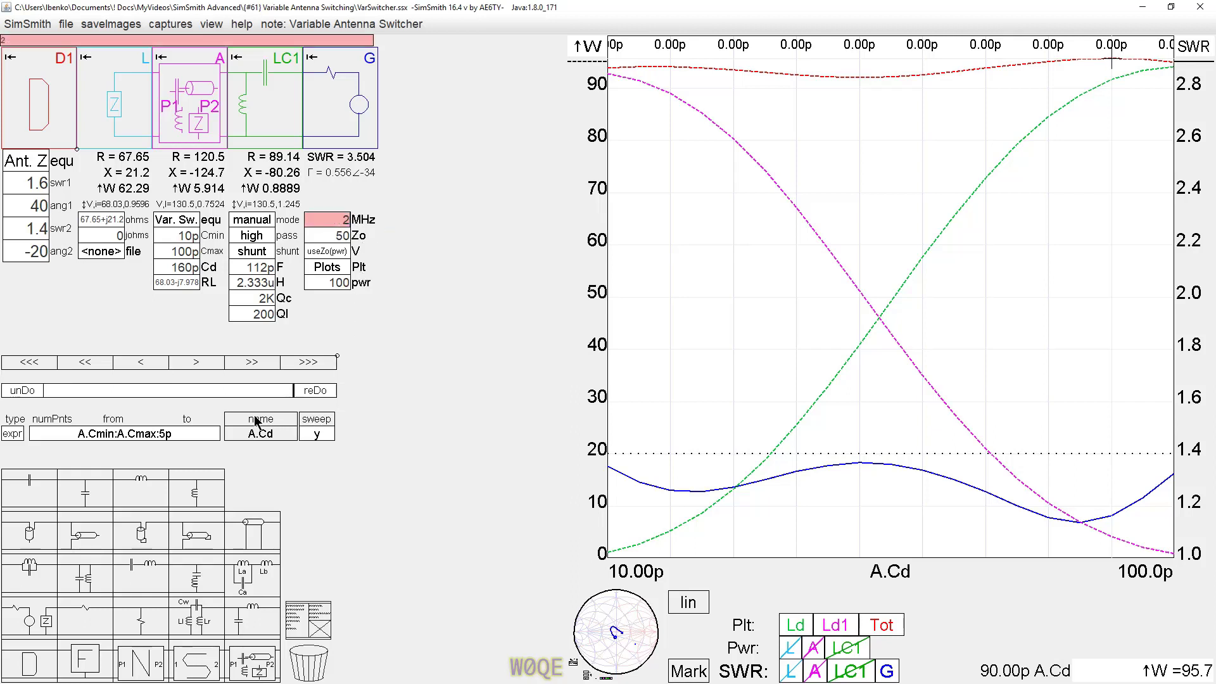
pyautogui.write('8.4')
pyautogui.press('Return')
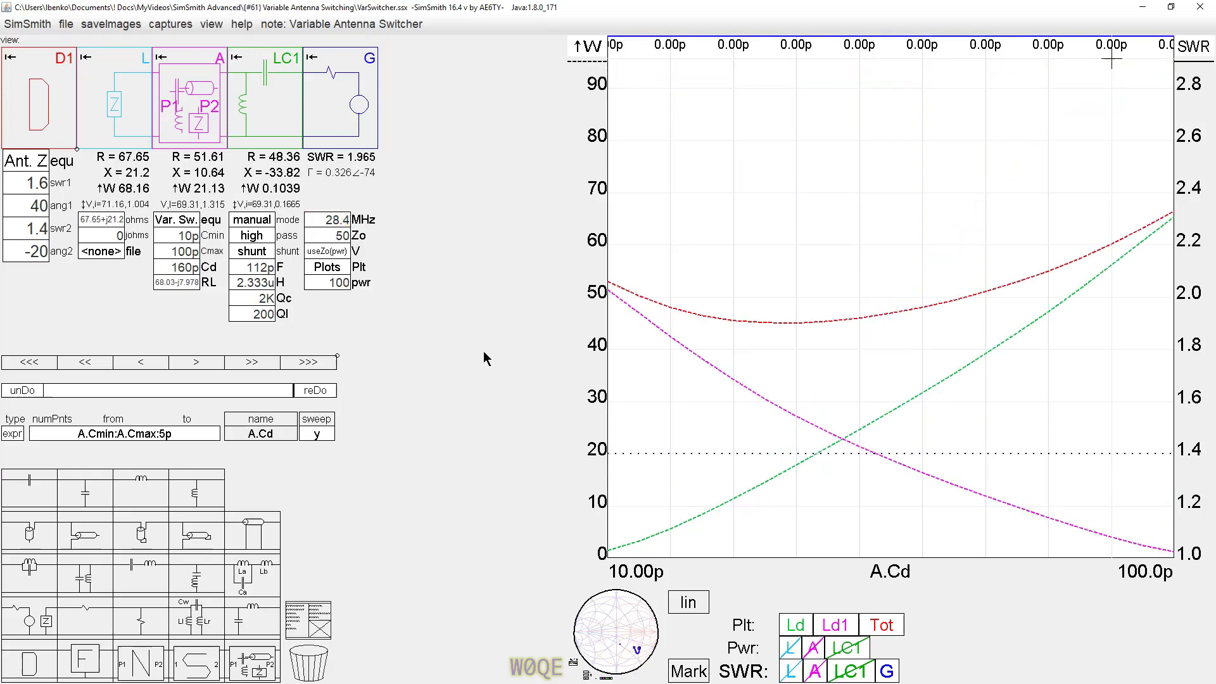
# Auto-match LC1 to SWR 1 (407.2 pF, 4.356 µH), keep those values, and show the Smith chart
pyautogui.click(254, 220)
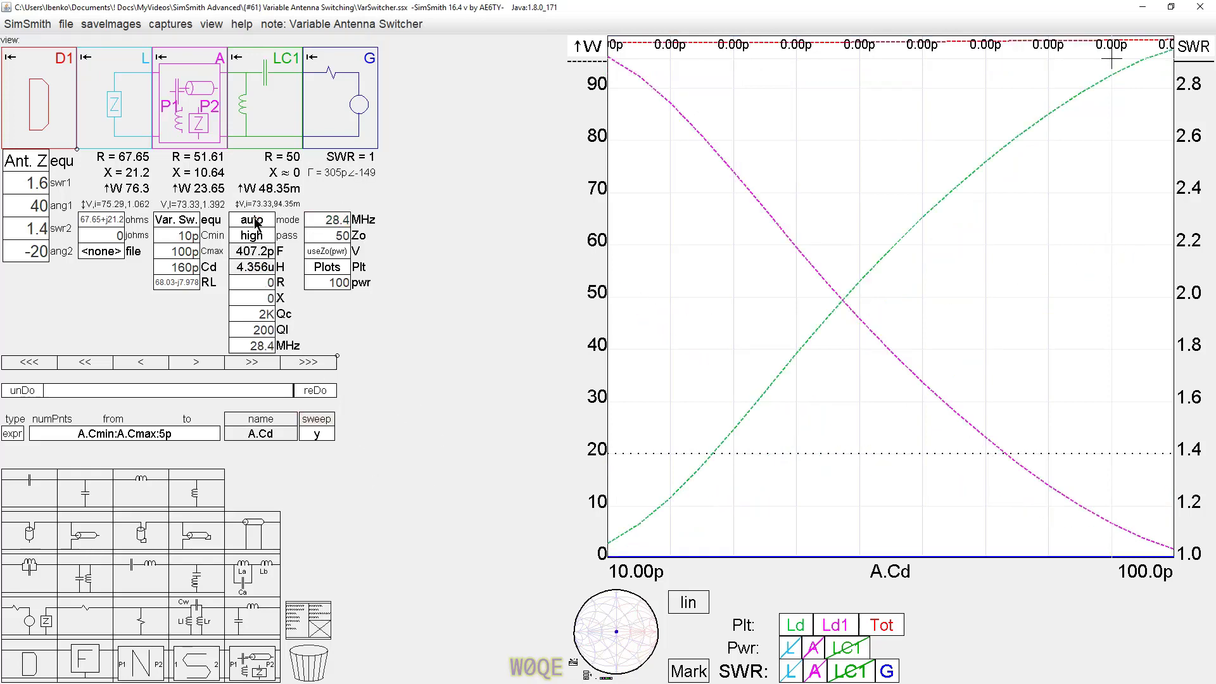
pyautogui.click(254, 220)
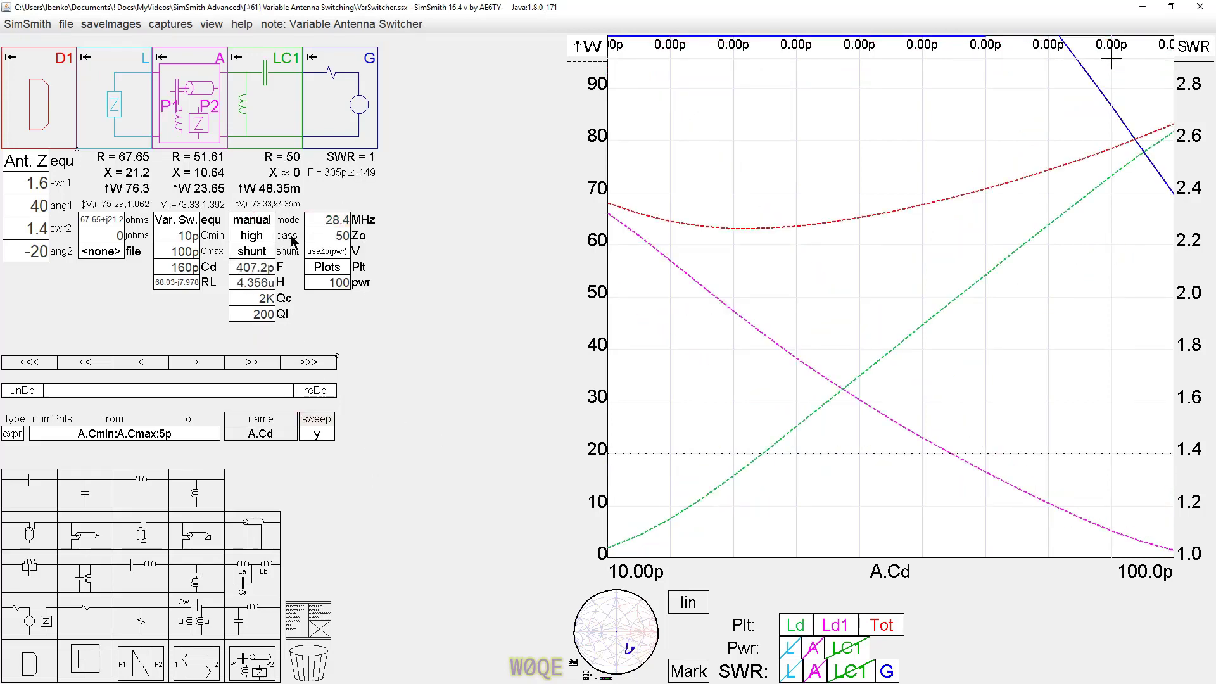
pyautogui.click(615, 628)
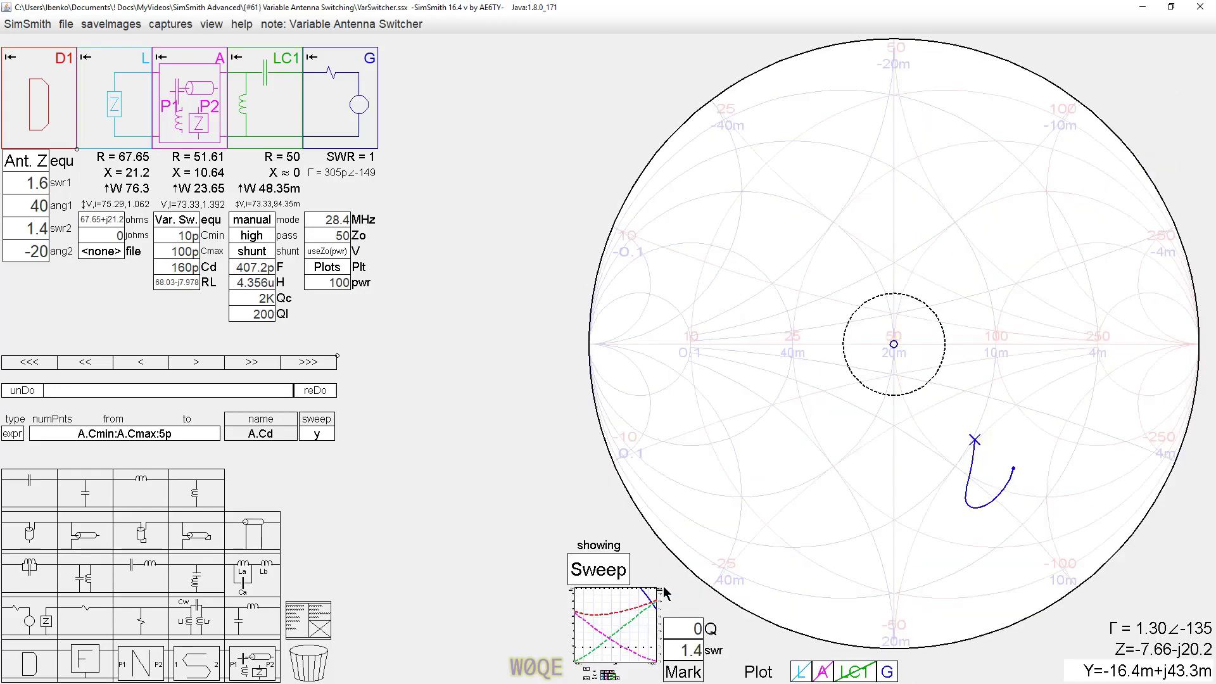
# Lower Cd to 60p and hand-tune LC1 to 7.074 nF and 3.528 µH, leaving SWR at 2.808
pyautogui.click(247, 266)
pyautogui.scroll(-10, 247, 266)
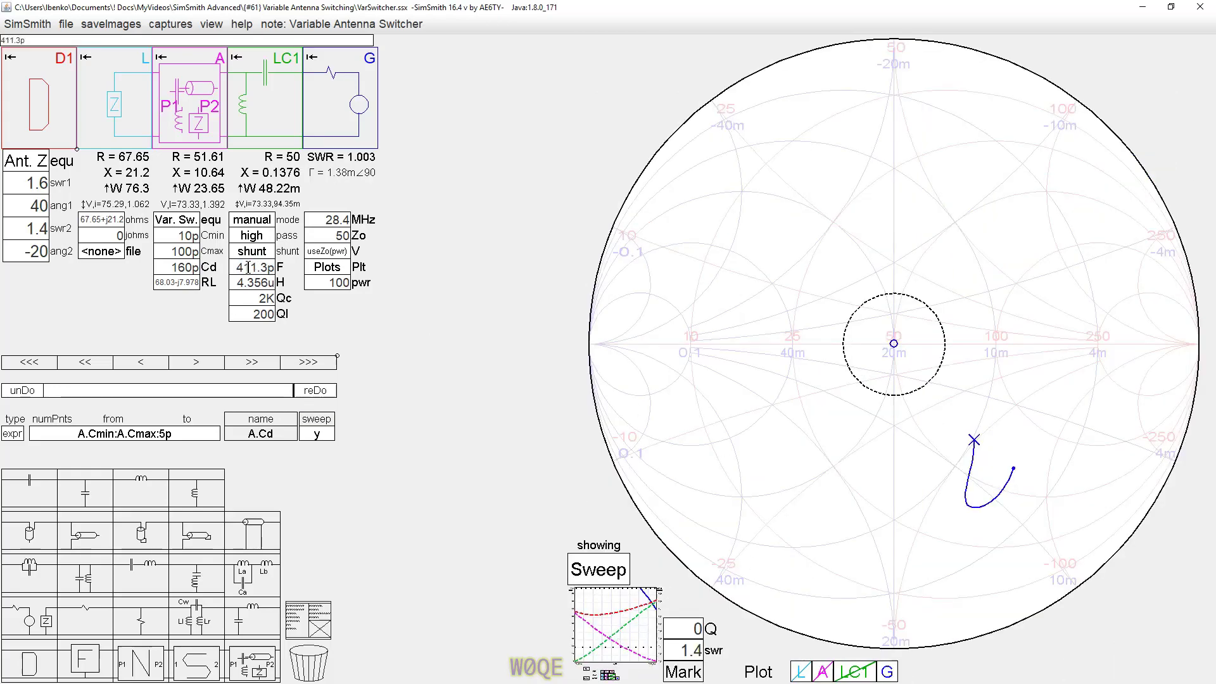
pyautogui.scroll(10, 248, 266)
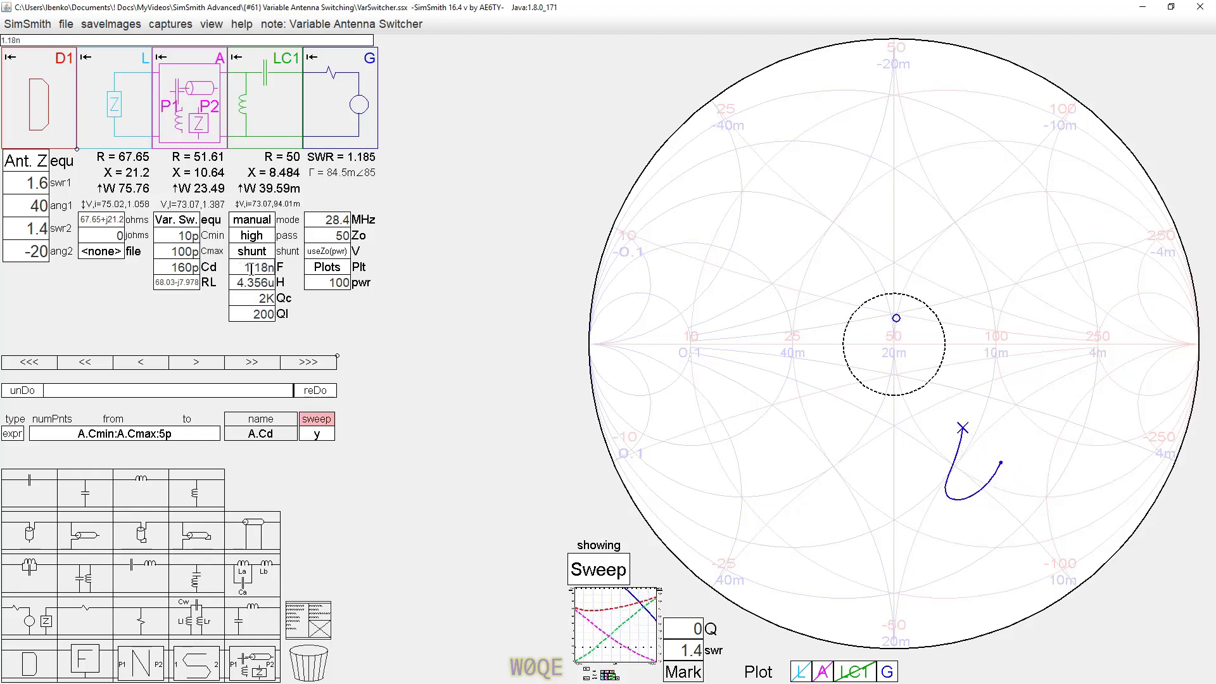
pyautogui.scroll(4, 252, 269)
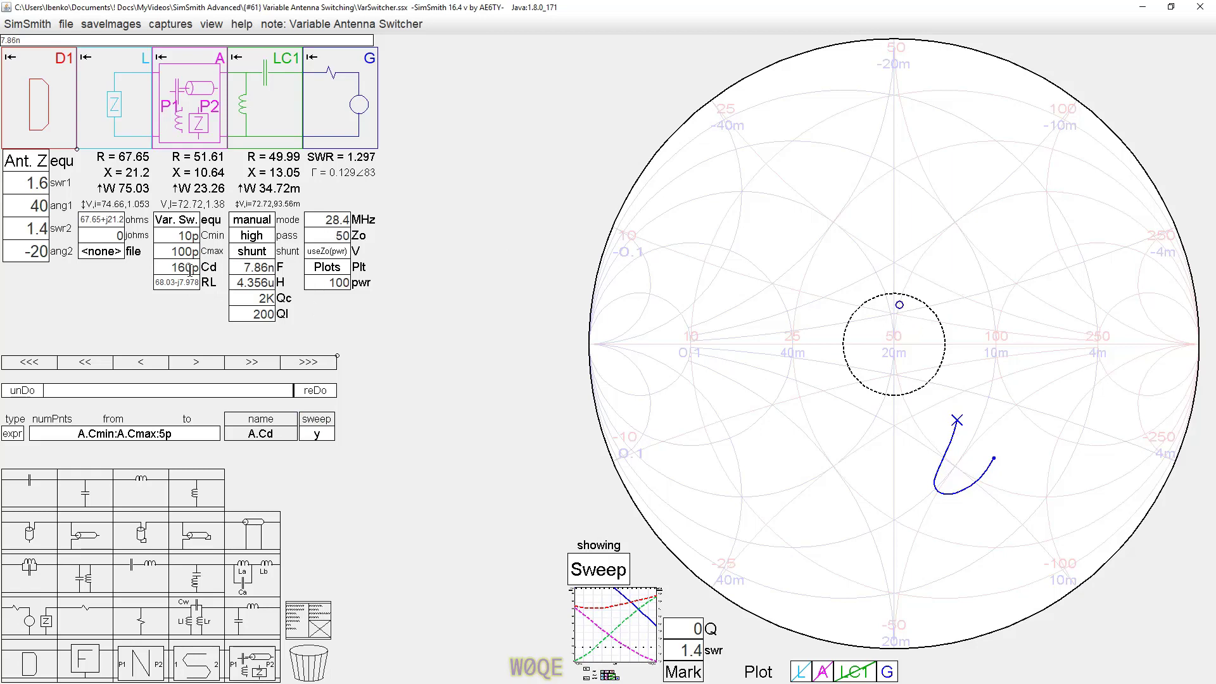
pyautogui.scroll(-2, 181, 268)
pyautogui.scroll(-4, 181, 268)
pyautogui.scroll(-4, 181, 268)
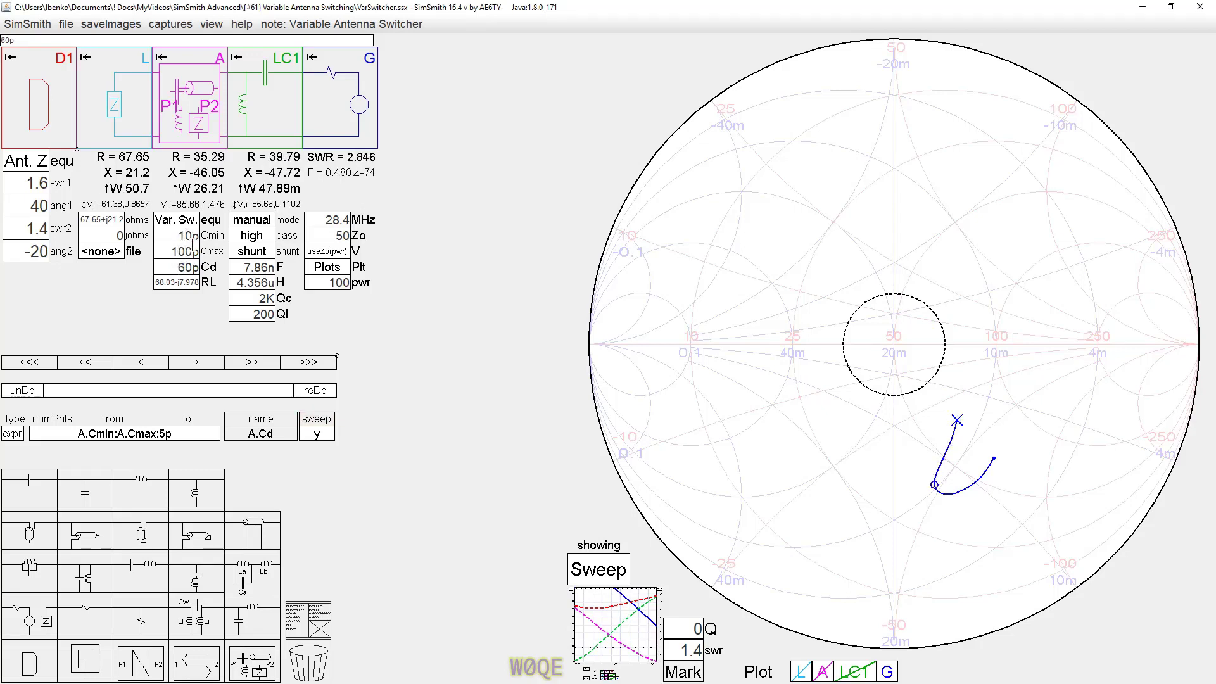
pyautogui.click(251, 280)
pyautogui.scroll(-2, 265, 290)
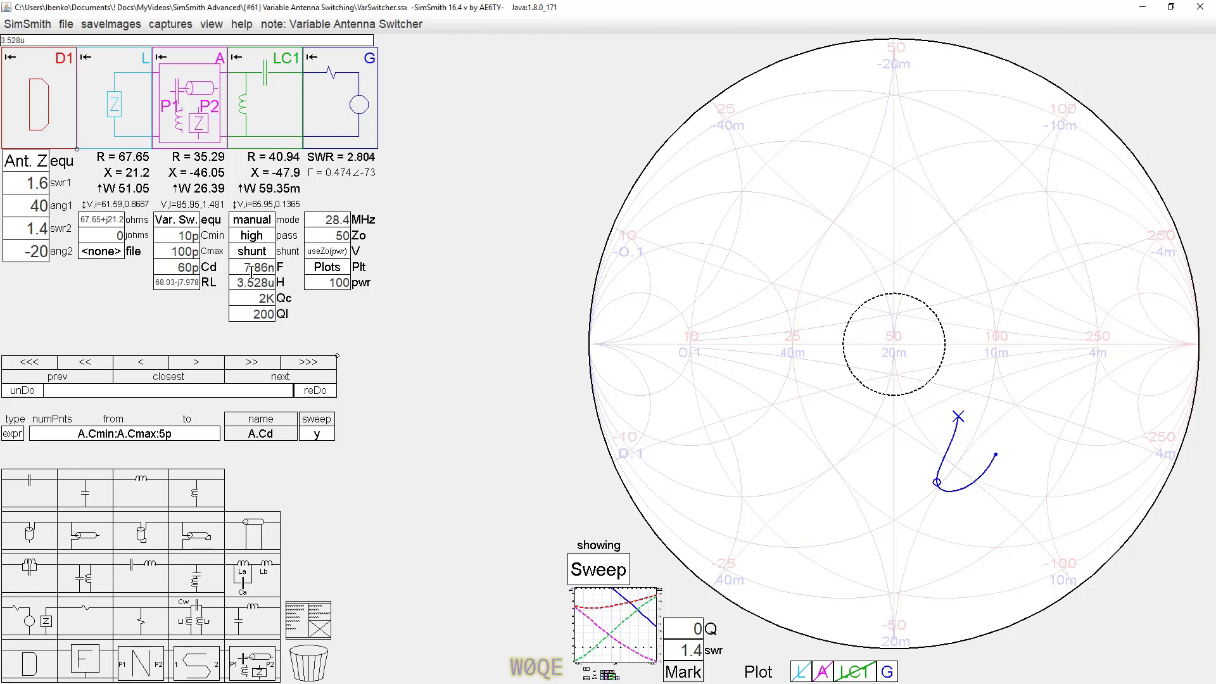
pyautogui.click(252, 268)
pyautogui.scroll(2, 252, 269)
pyautogui.scroll(2, 253, 269)
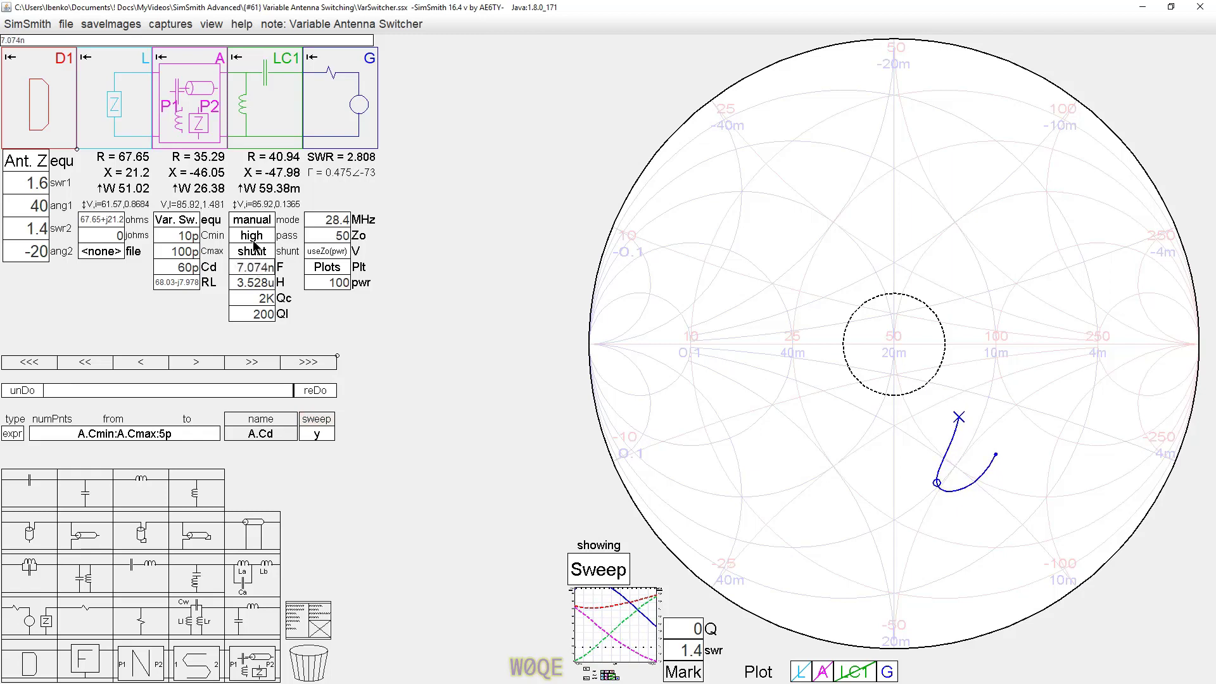
# Switch LC1 to low-pass, auto-match it, and return it to manual tuning
pyautogui.click(252, 236)
pyautogui.click(251, 223)
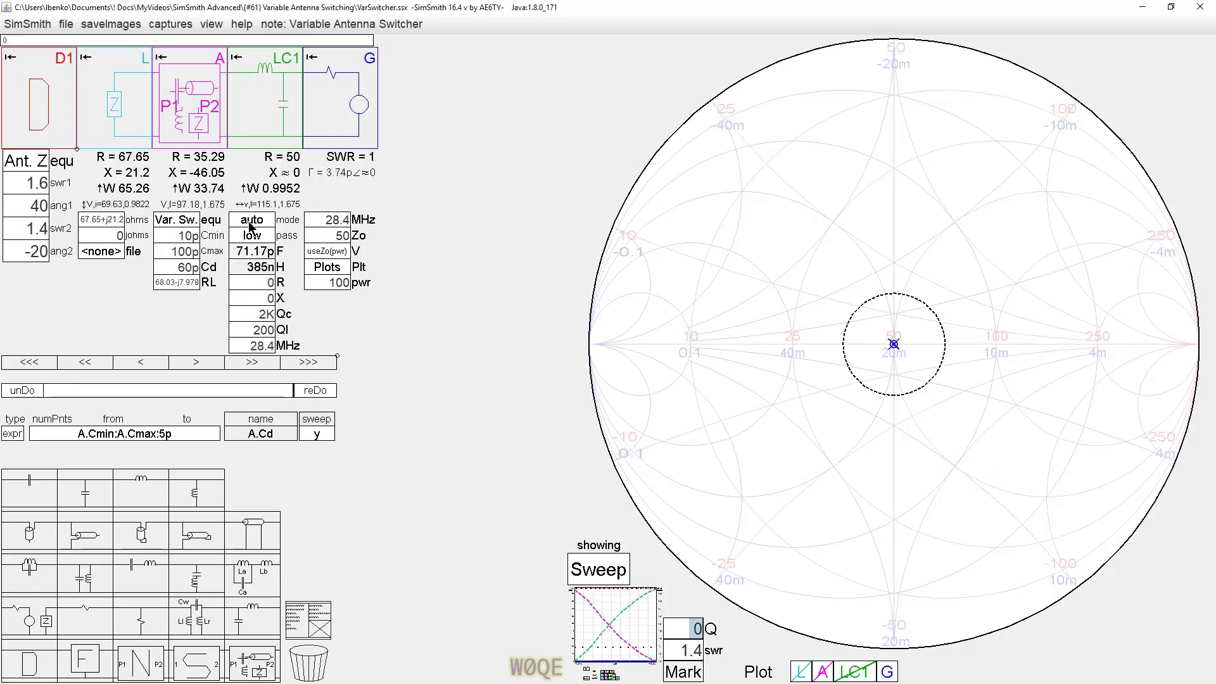
pyautogui.click(250, 222)
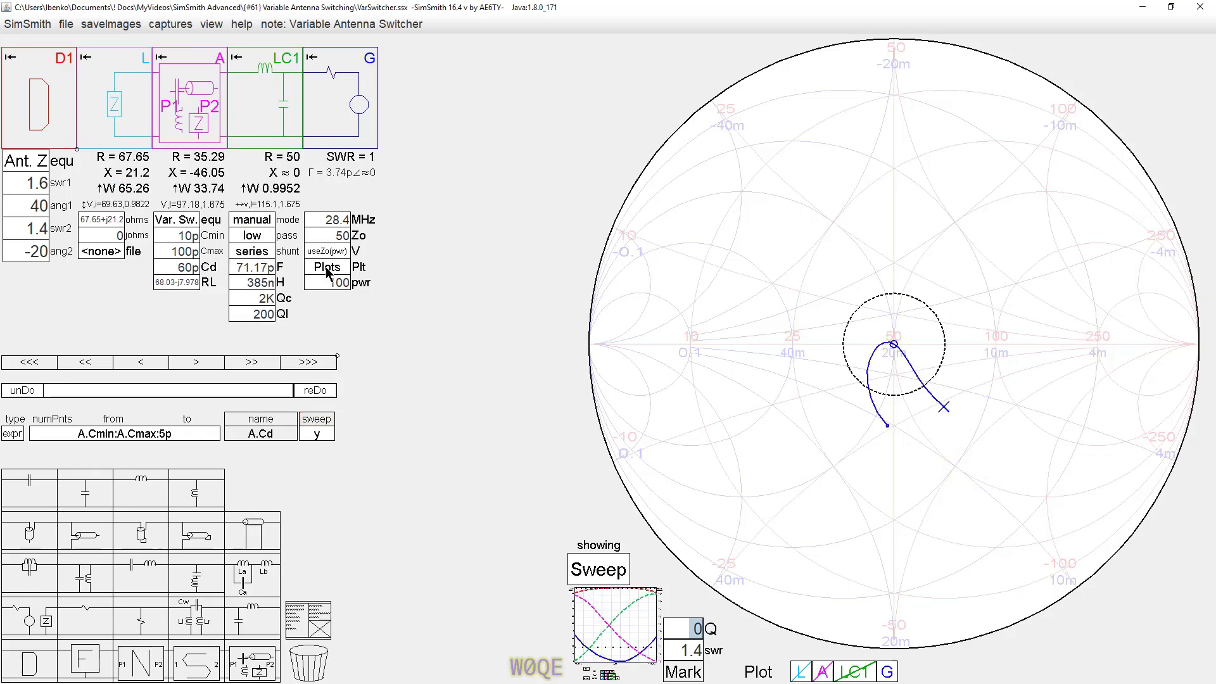
# Hand-tune LC1 to 31.55 pF and 346.5 nH, bringing SWR to 1.312
pyautogui.click(244, 268)
pyautogui.scroll(-5, 255, 268)
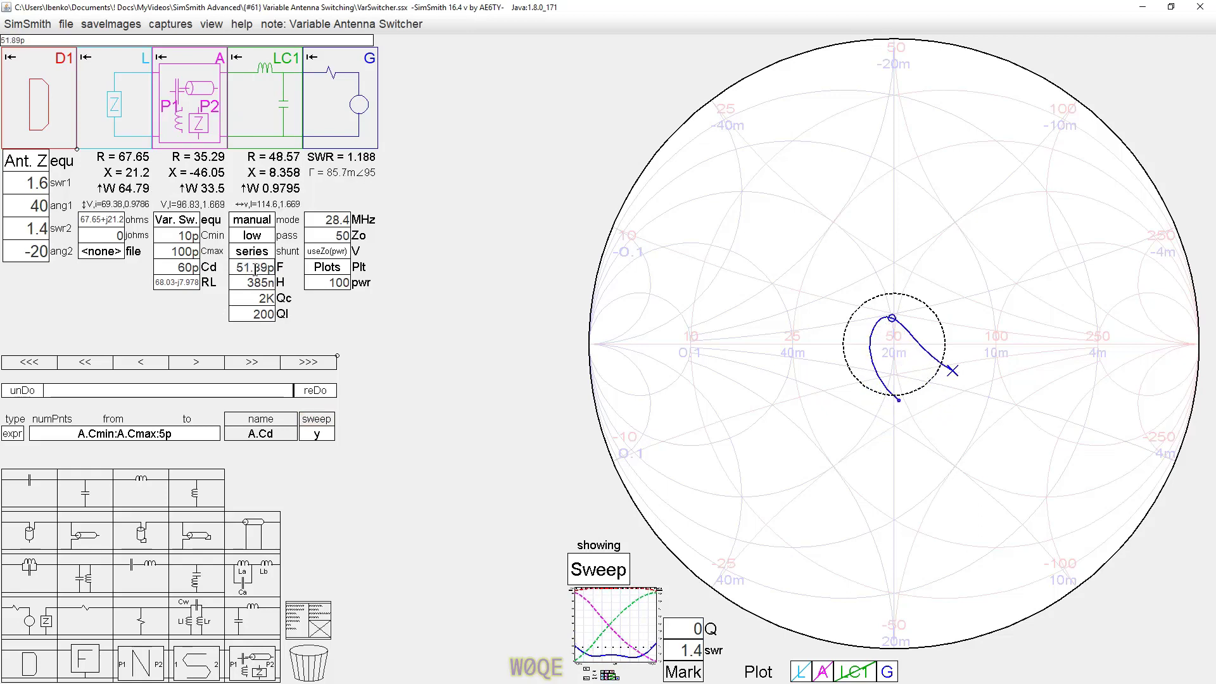
pyautogui.scroll(-2, 255, 268)
pyautogui.click(249, 278)
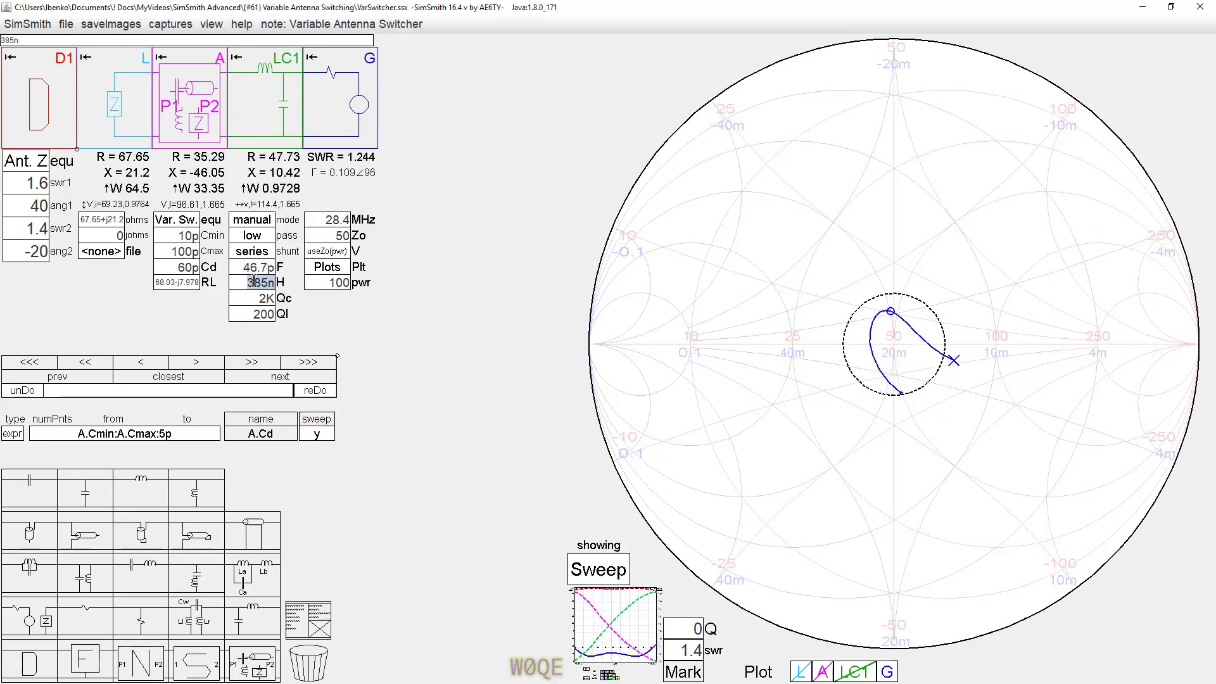
pyautogui.scroll(-1, 253, 278)
pyautogui.click(256, 267)
pyautogui.scroll(-2, 259, 266)
pyautogui.scroll(-4, 259, 267)
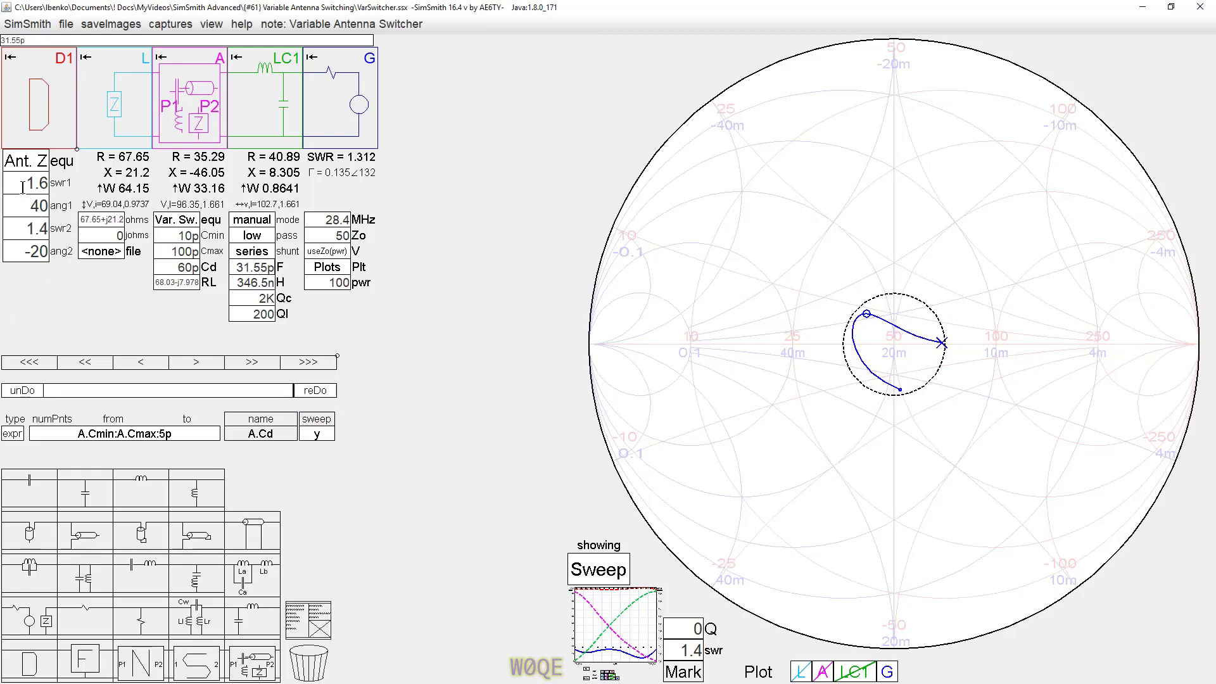
# Enter 1 as the first antenna's SWR and start entering 1.6 for swr2
pyautogui.moveTo(23, 185); pyautogui.dragTo(52, 188)
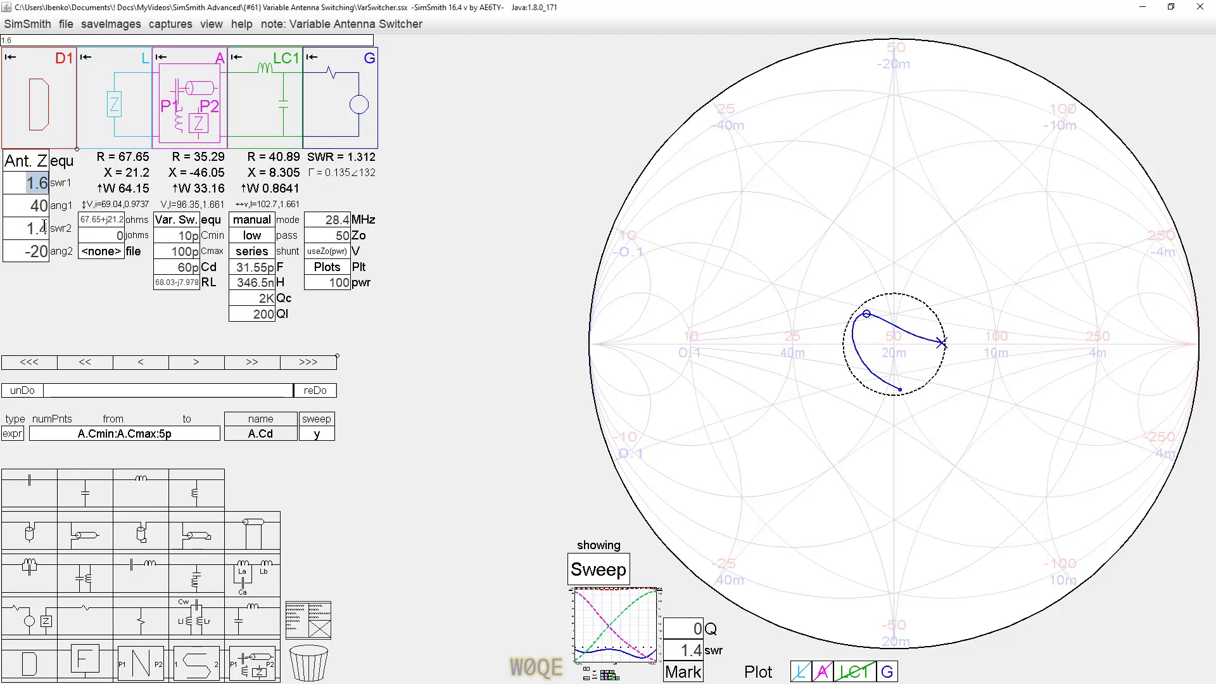
pyautogui.write('1')
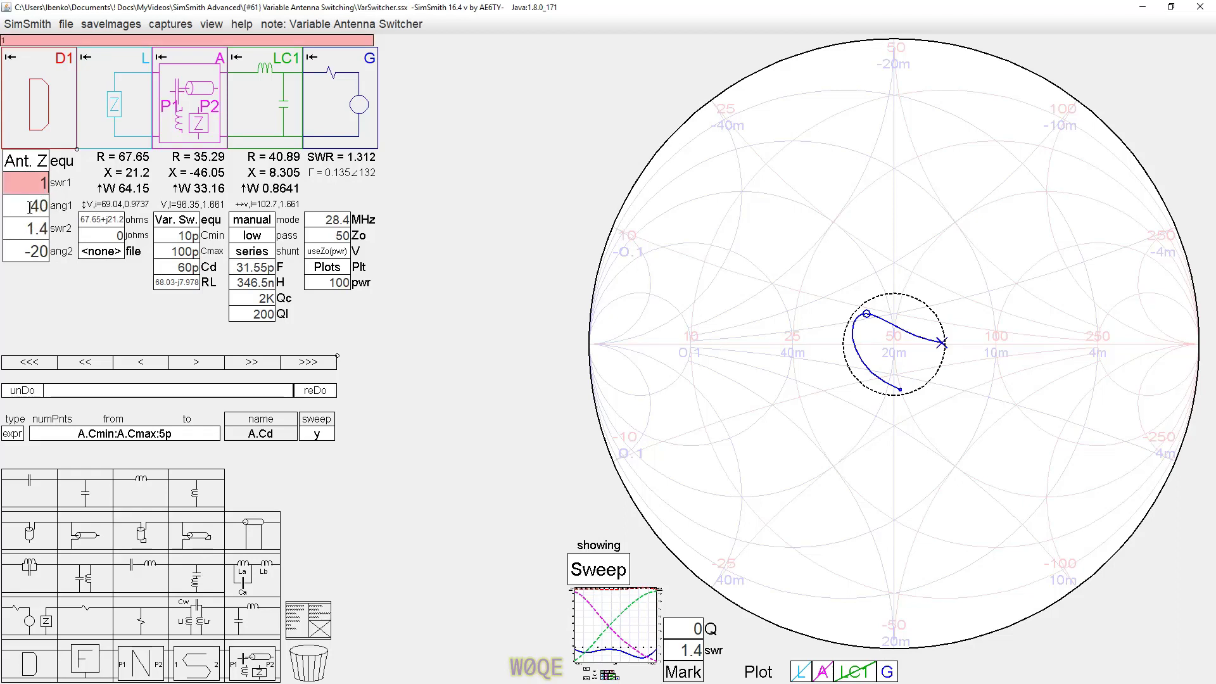
pyautogui.moveTo(30, 226); pyautogui.dragTo(66, 233)
pyautogui.write('1.')
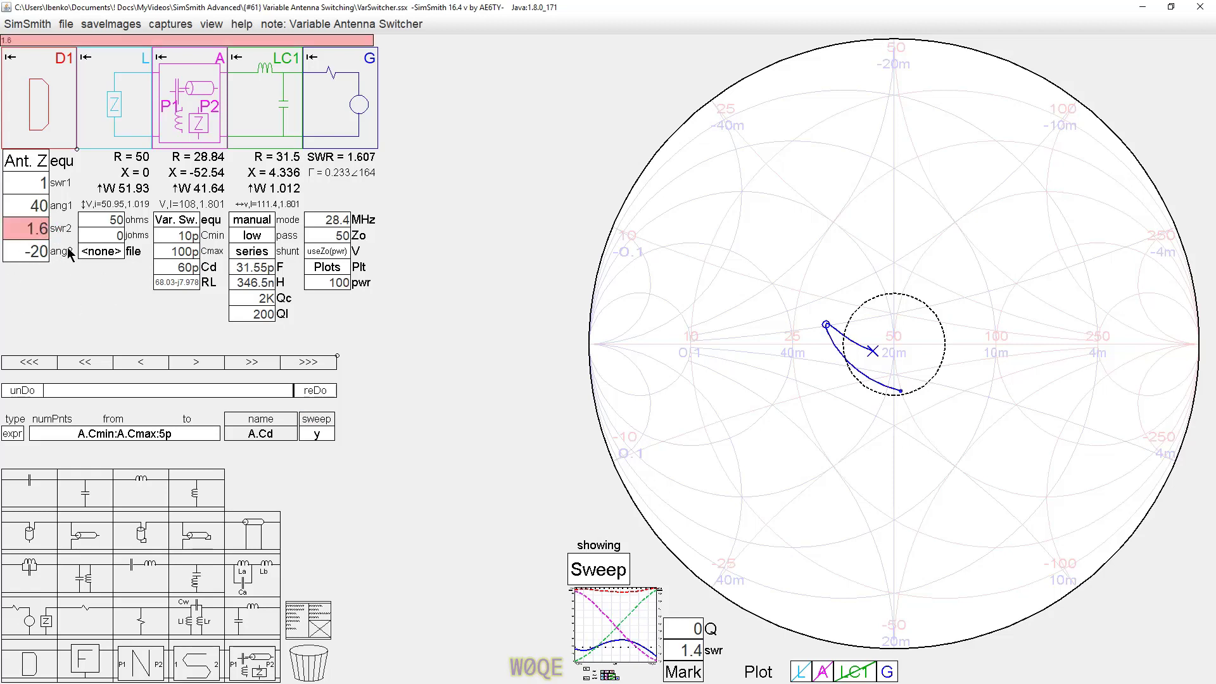
# Apply swr2 of 1.6 and retune the series low-pass LC1 capacitance
pyautogui.press('Return')
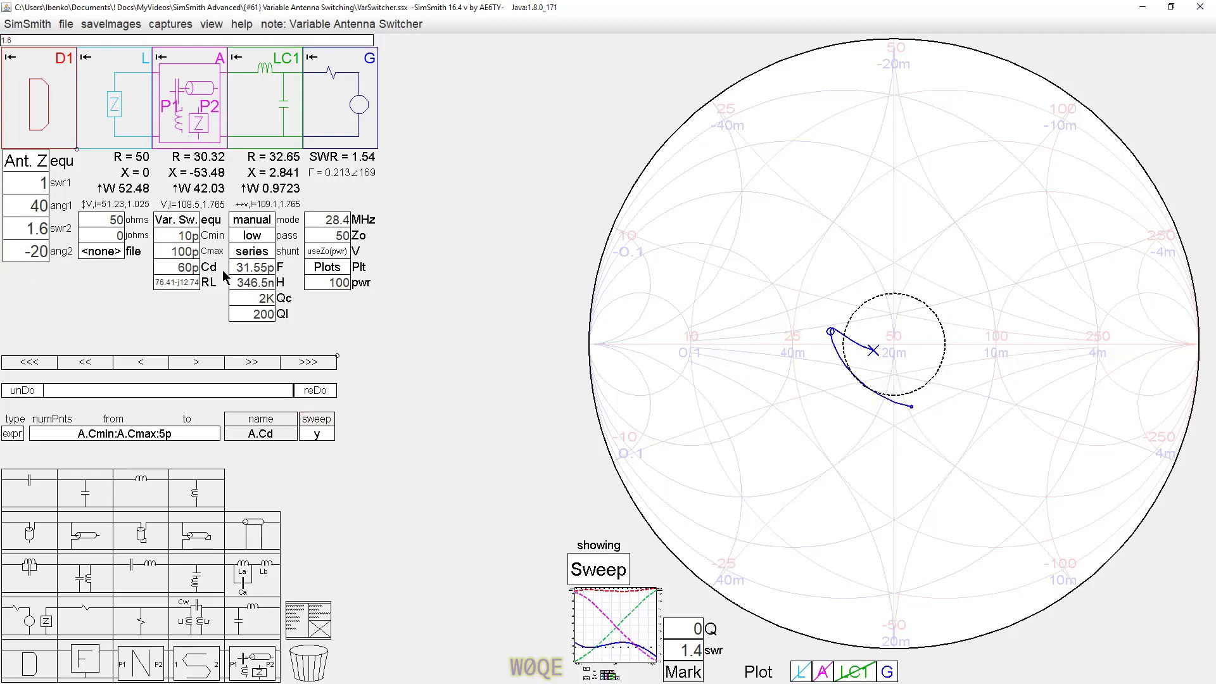
pyautogui.click(247, 272)
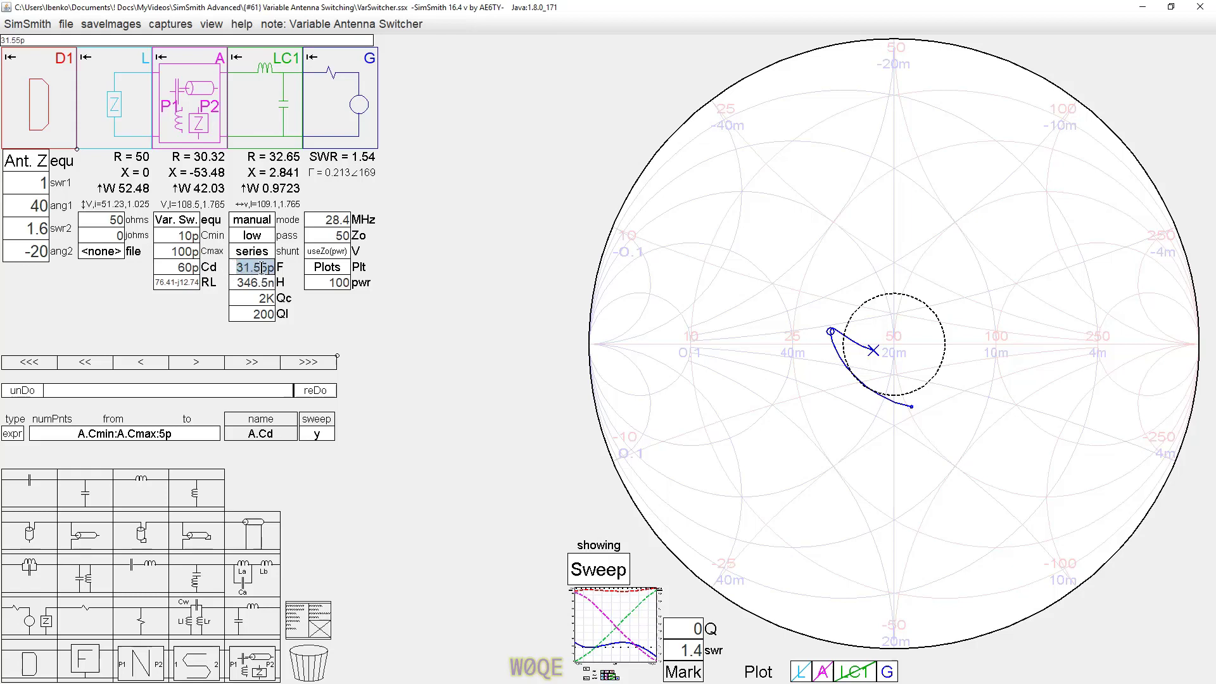
pyautogui.scroll(-10, 260, 272)
pyautogui.scroll(-10, 261, 267)
pyautogui.scroll(-6, 256, 281)
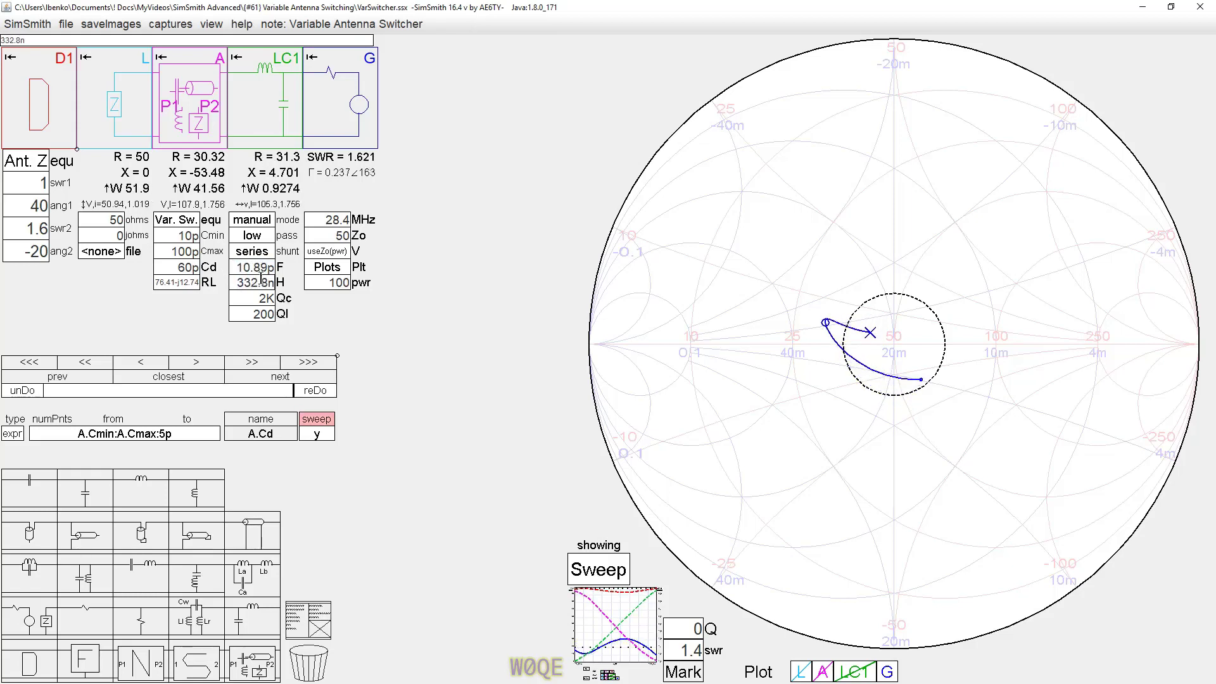
pyautogui.scroll(-20, 256, 278)
pyautogui.click(260, 268)
pyautogui.scroll(-12, 259, 269)
pyautogui.scroll(-2, 260, 268)
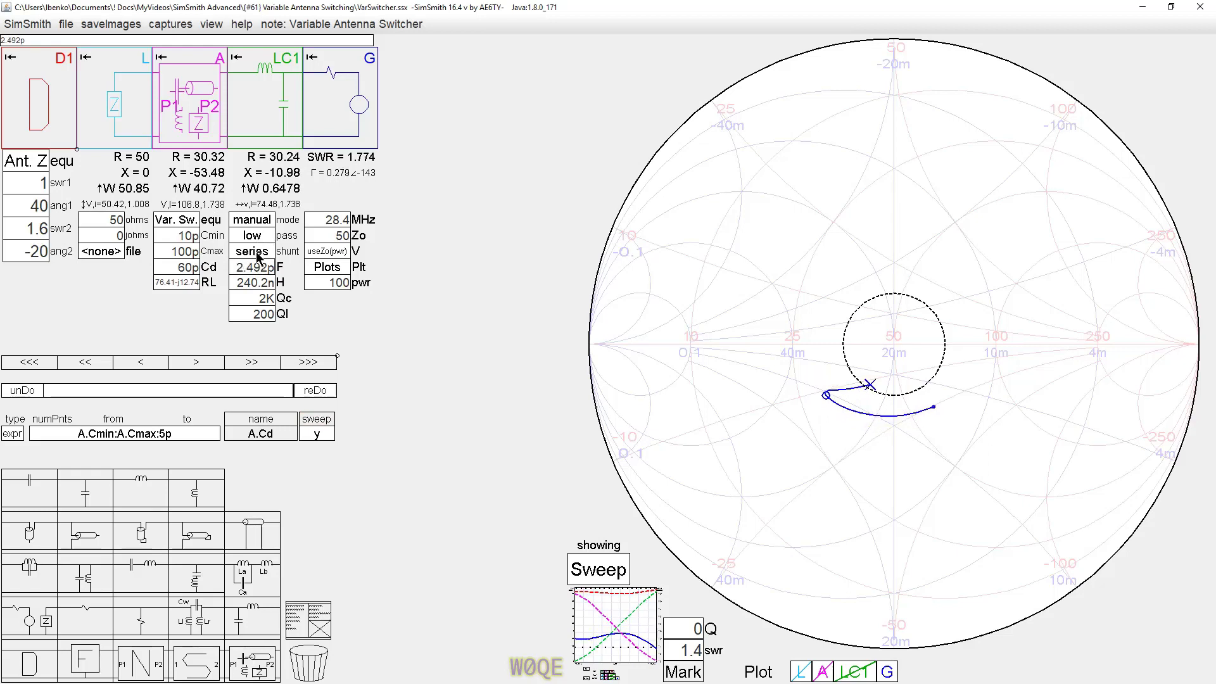
# Compare shunt and series capacitor forms (best SWR about 1.67), then make LC1 high-pass
pyautogui.click(257, 252)
pyautogui.scroll(-1, 258, 267)
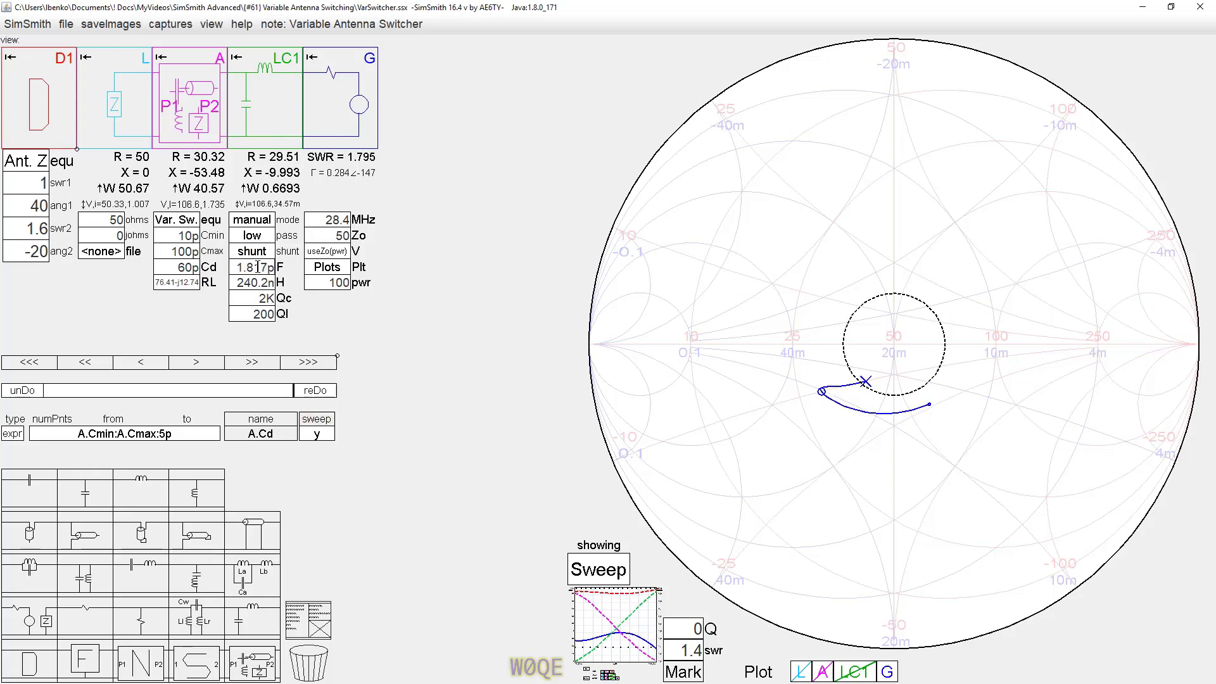
pyautogui.scroll(1, 253, 276)
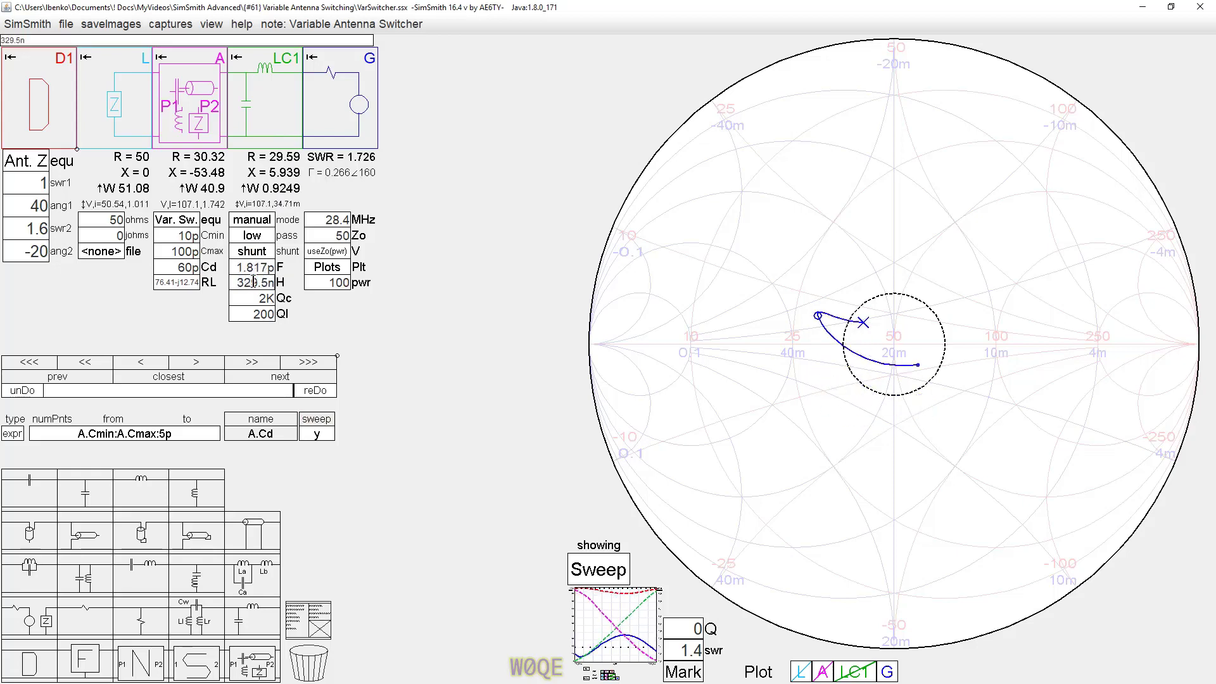
pyautogui.scroll(-4, 265, 268)
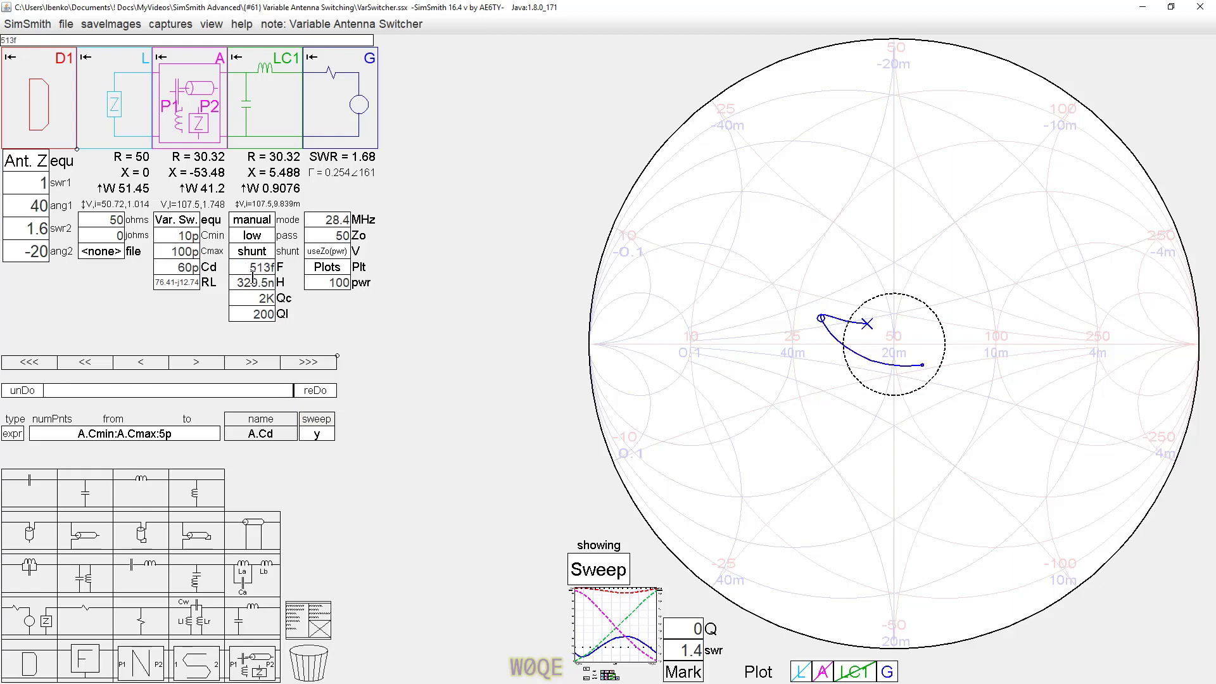
pyautogui.click(261, 254)
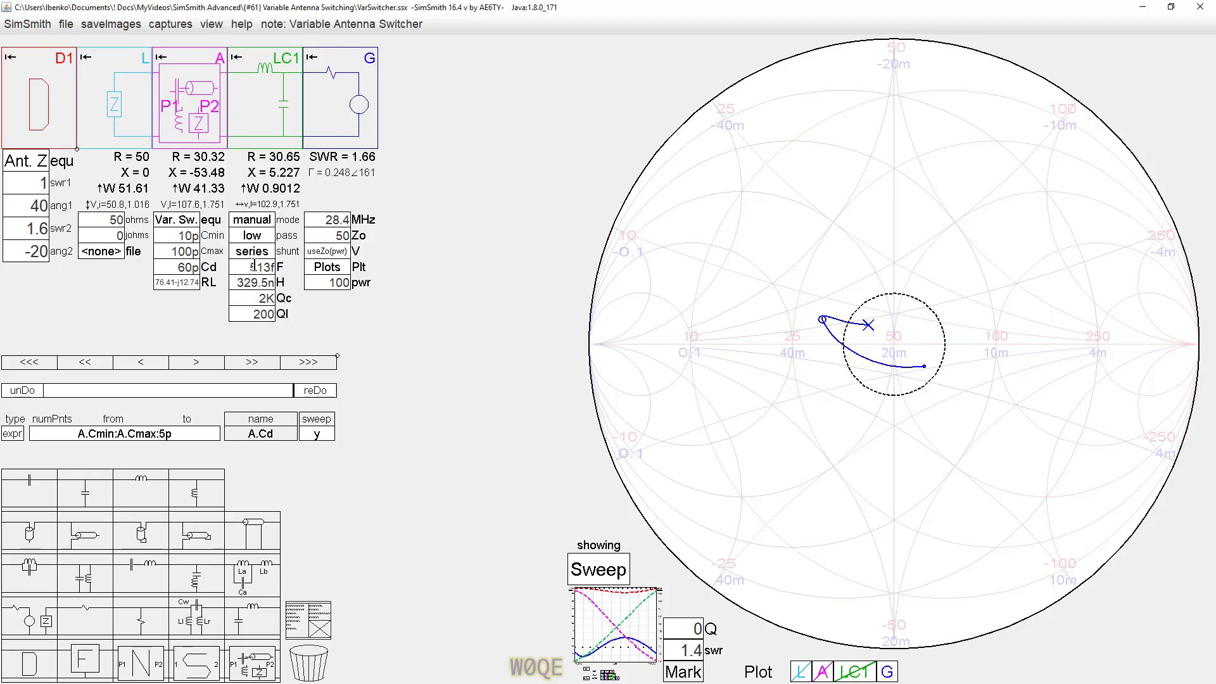
pyautogui.click(257, 254)
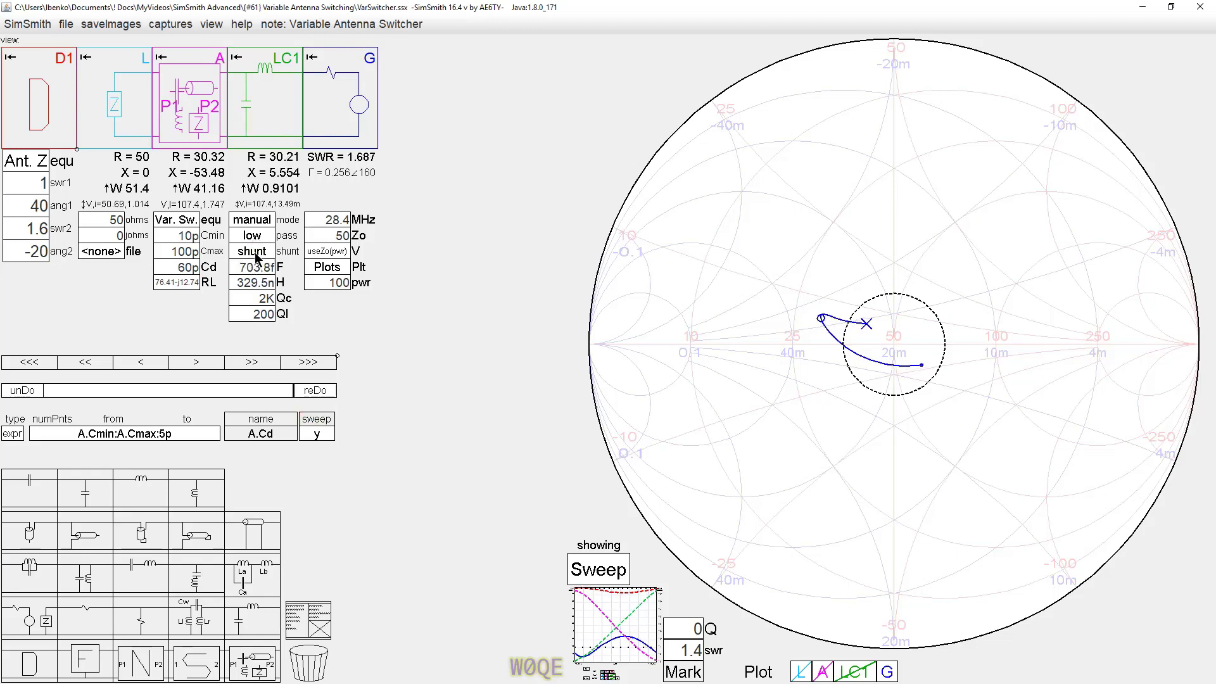
pyautogui.scroll(-5, 263, 267)
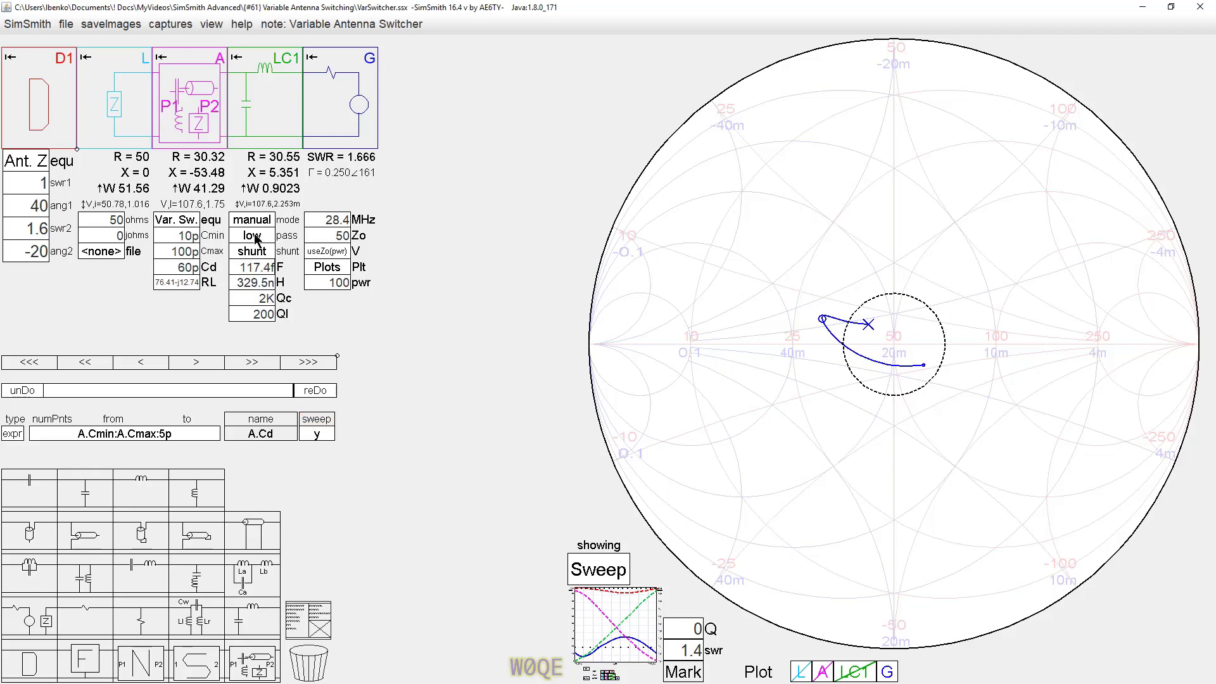
pyautogui.click(256, 236)
# Put LC1 into manual tuning and adjust it to 97.16 pF and 263.6 nH
pyautogui.click(250, 222)
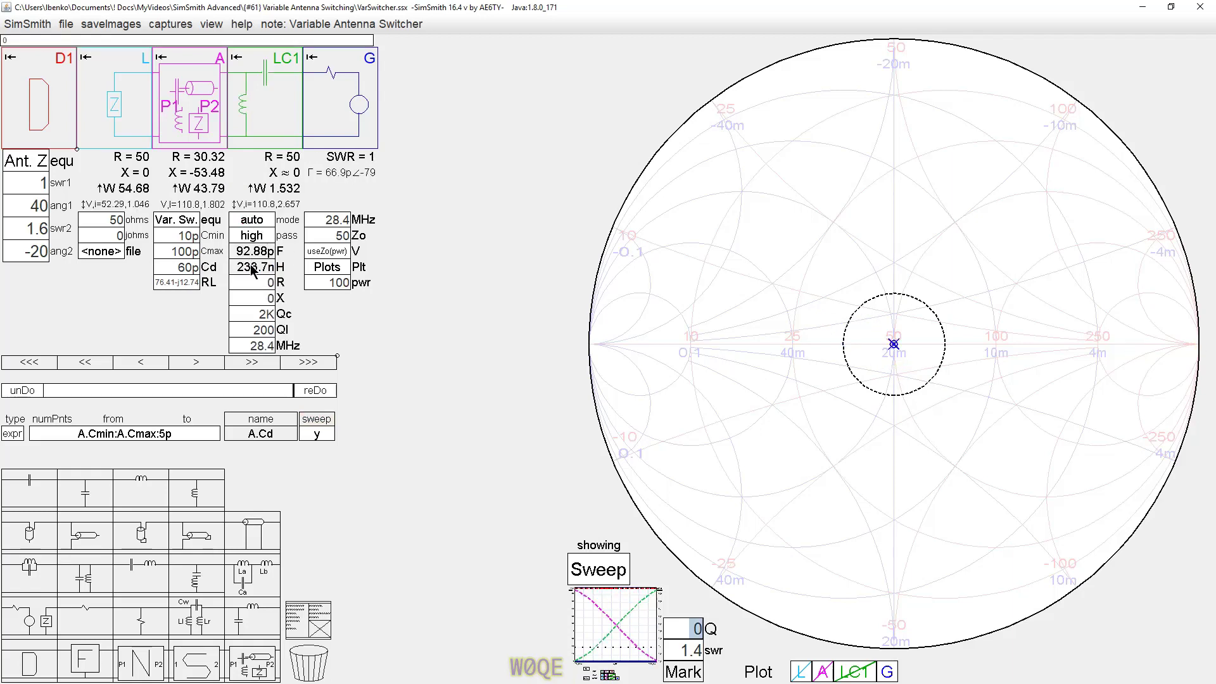
pyautogui.click(257, 222)
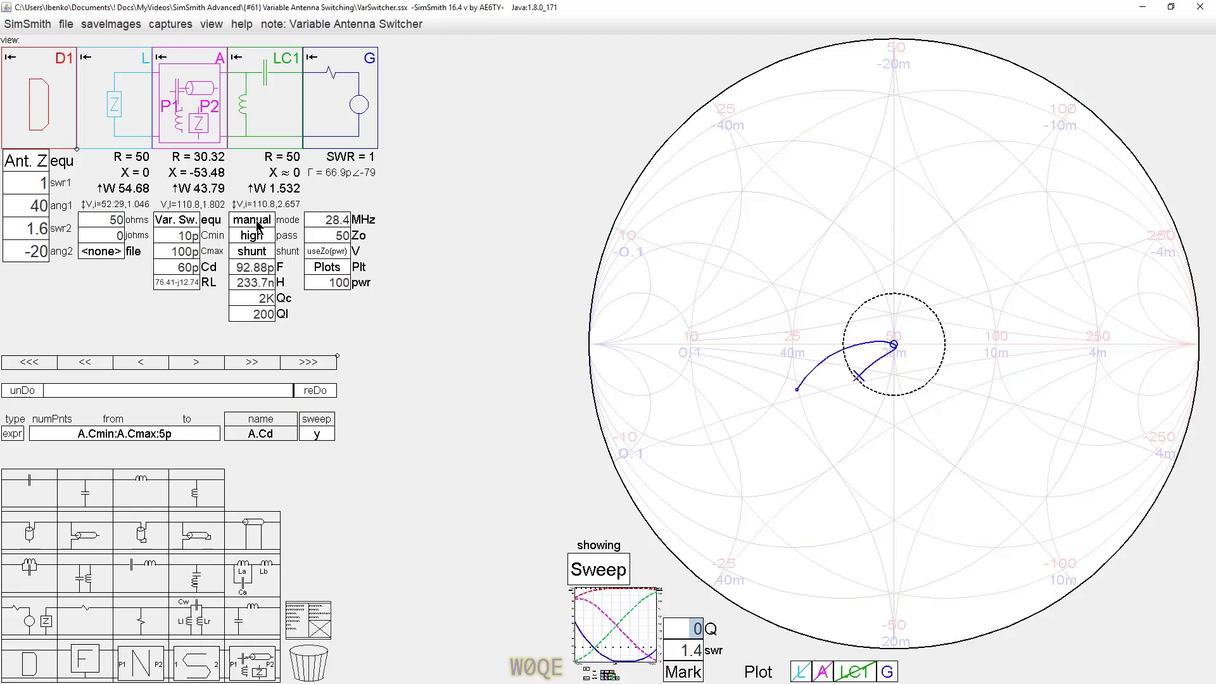
pyautogui.click(258, 268)
pyautogui.scroll(5, 259, 267)
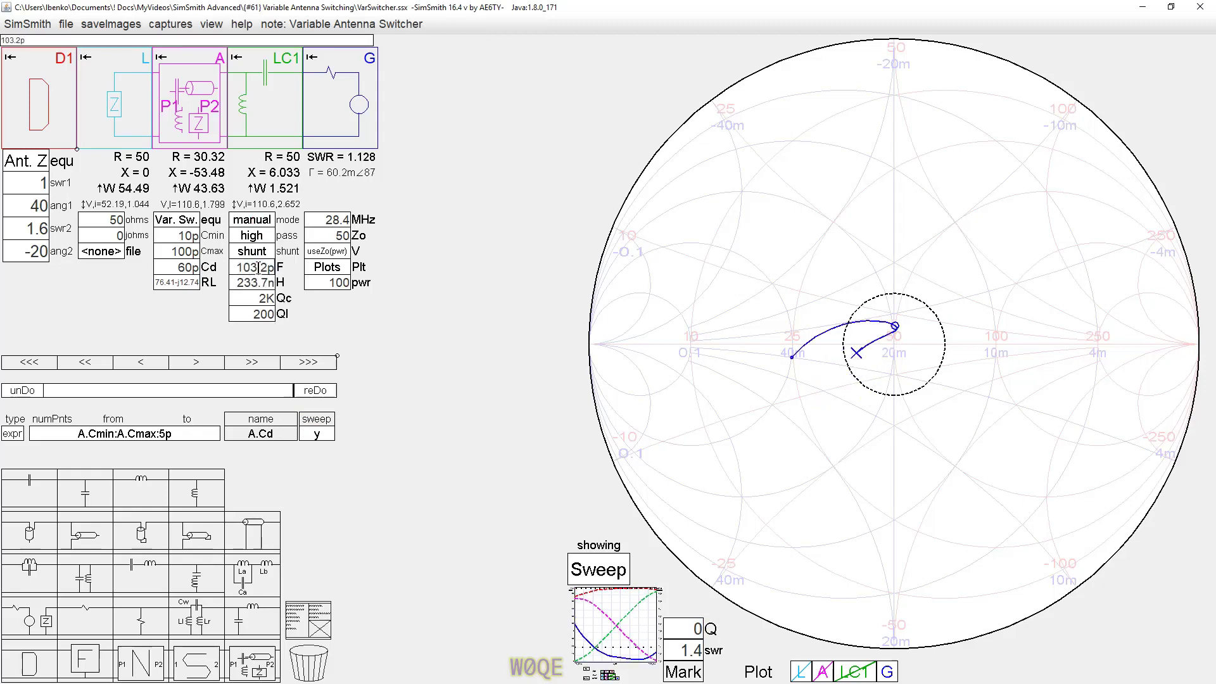
pyautogui.click(251, 285)
pyautogui.click(251, 285)
pyautogui.scroll(5, 251, 285)
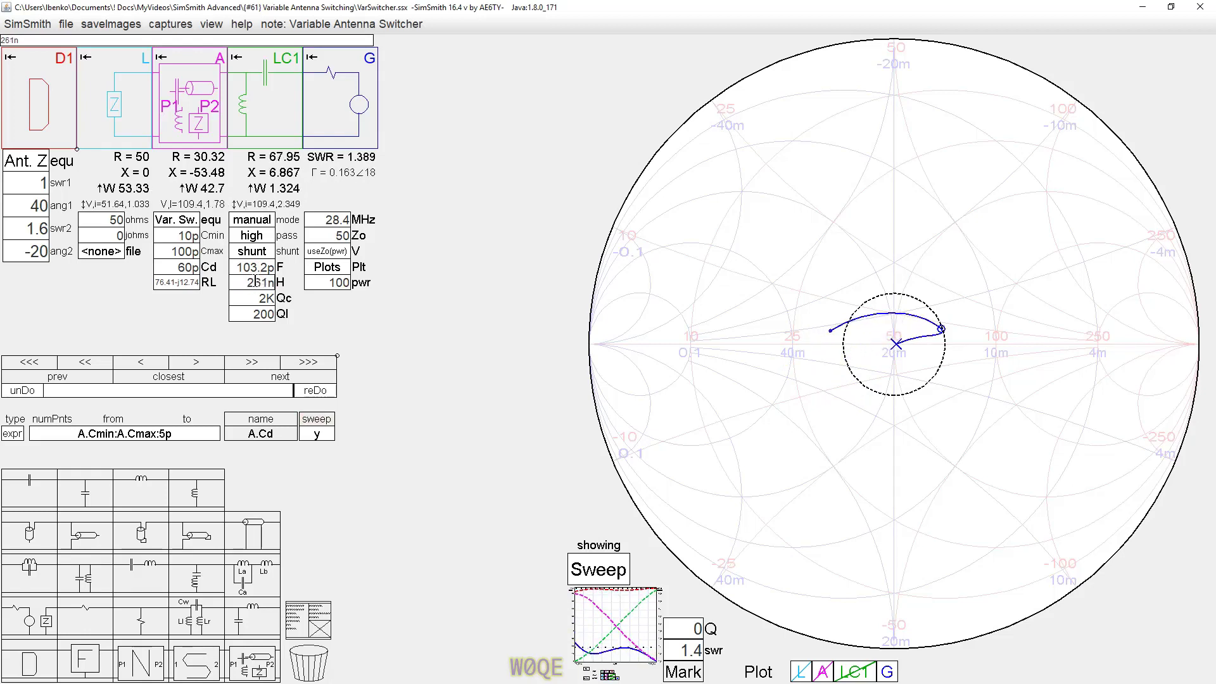
pyautogui.scroll(1, 251, 283)
pyautogui.scroll(-1, 253, 267)
pyautogui.scroll(-3, 253, 267)
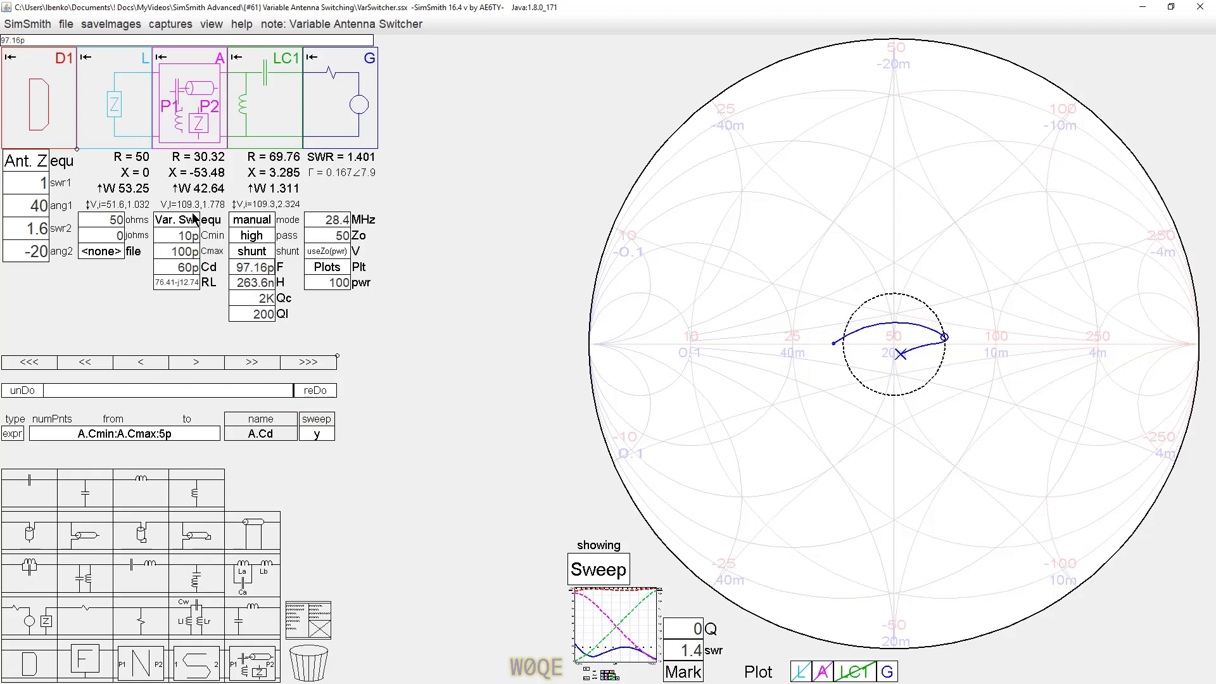
# Change the antenna angles to ang2 = -25 and ang1 = 35
pyautogui.moveTo(26, 251); pyautogui.dragTo(42, 242)
pyautogui.click(41, 252)
pyautogui.scroll(1, 42, 253)
pyautogui.scroll(-2, 42, 252)
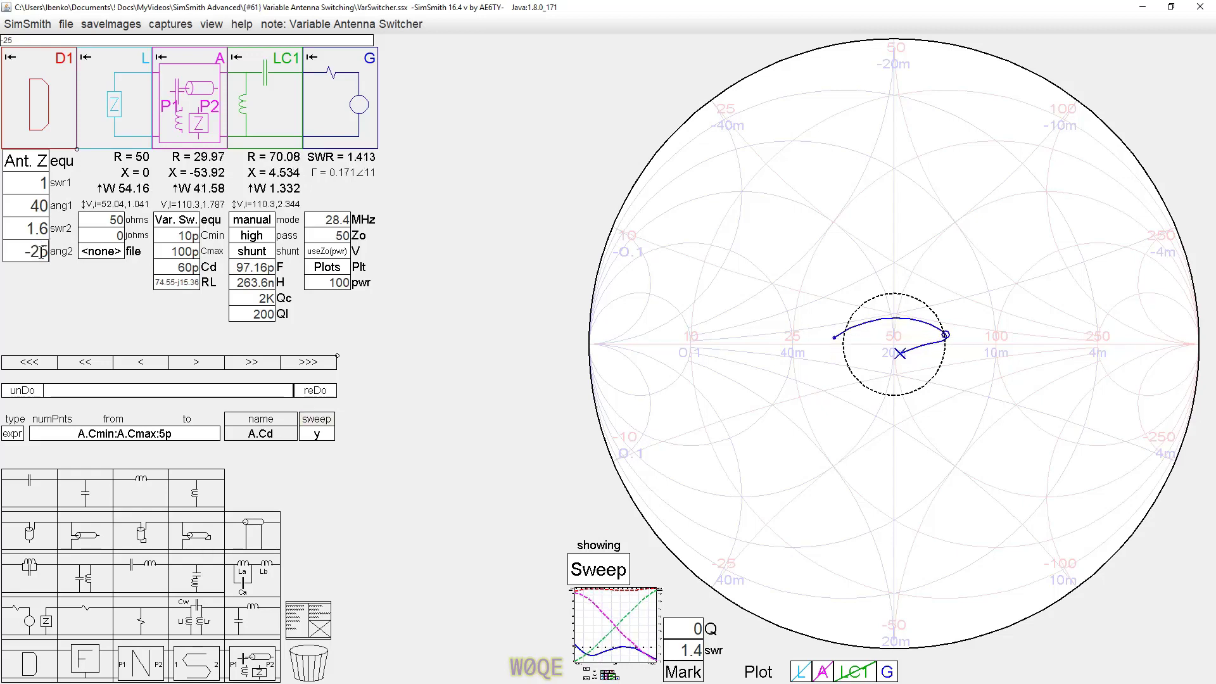
pyautogui.scroll(-1, 35, 207)
pyautogui.scroll(2, 33, 207)
# With the sweep plot enlarged, set the switcher's Cmin to 40p and Cmax to 400p
pyautogui.click(618, 626)
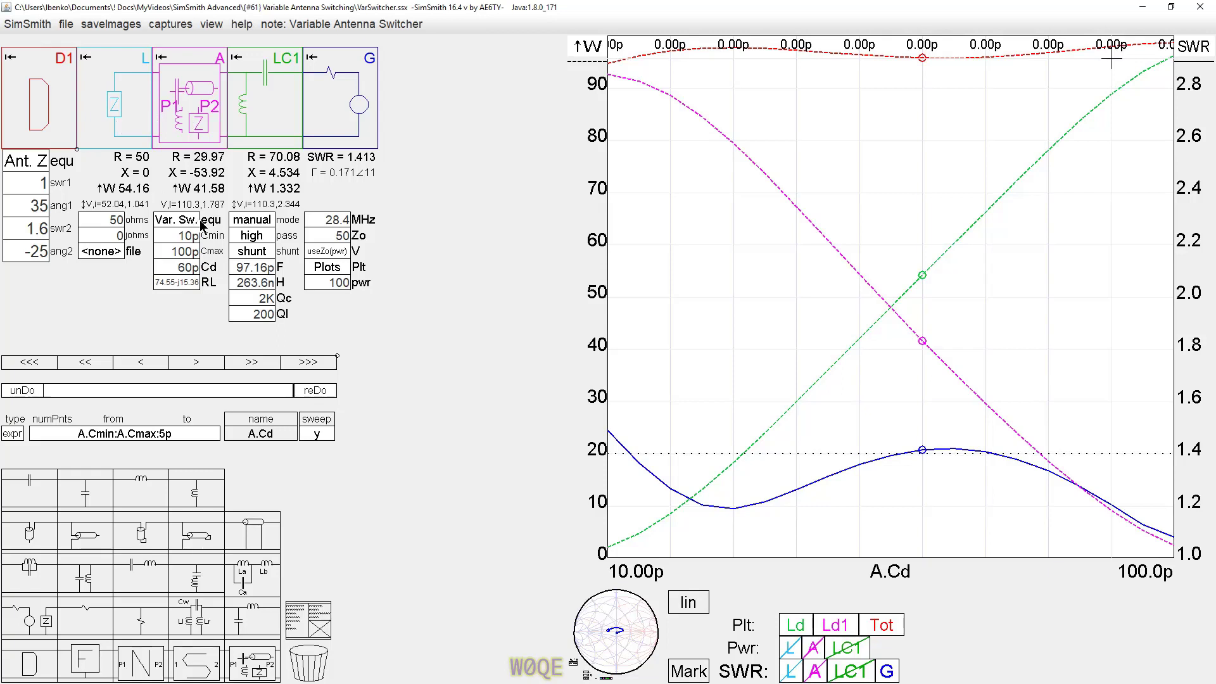
pyautogui.click(172, 236)
pyautogui.write('40p')
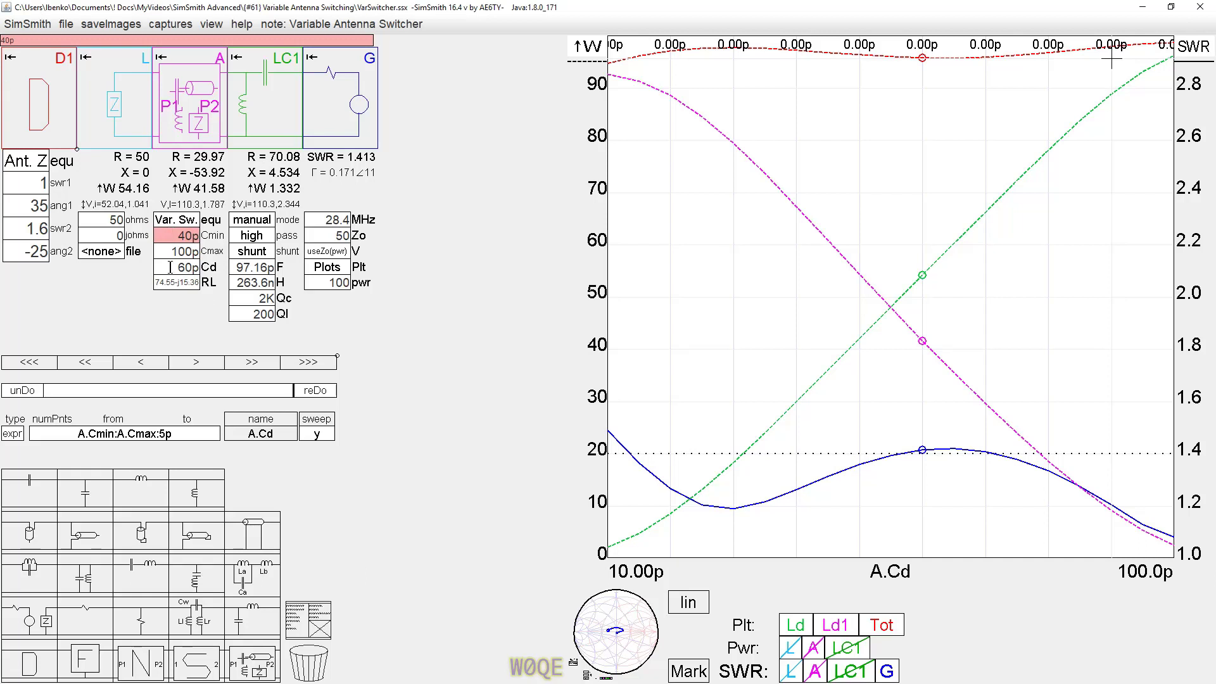
pyautogui.click(166, 251)
pyautogui.write('4')
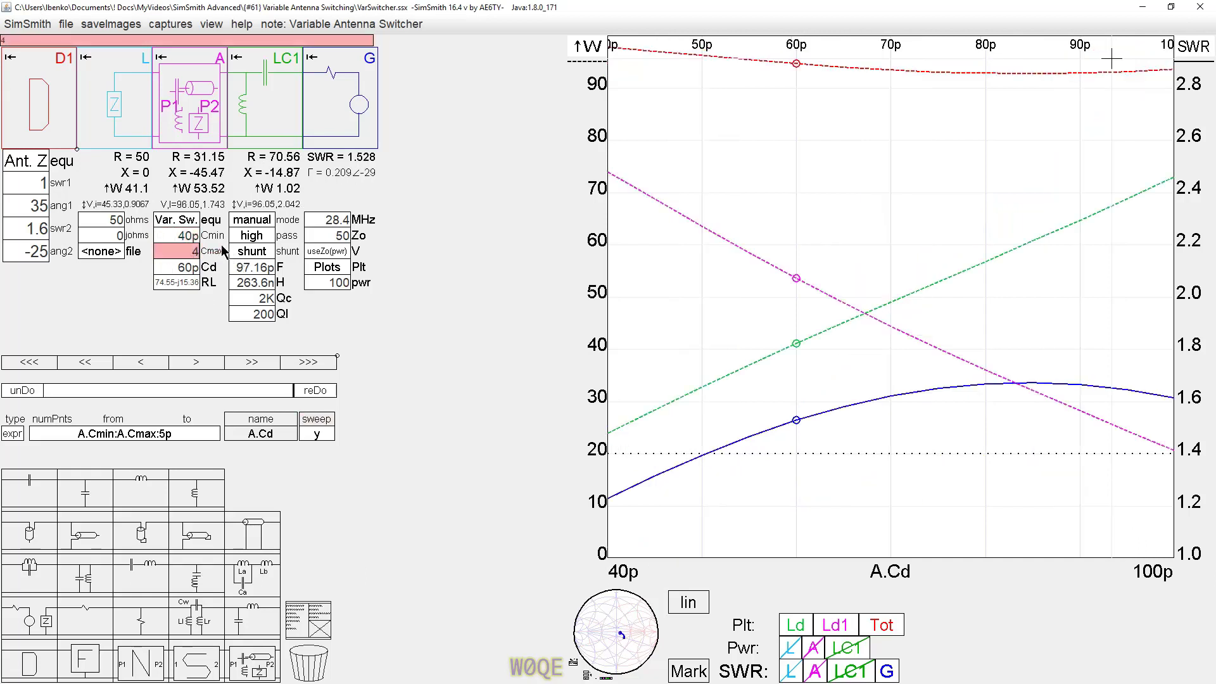
pyautogui.write('00p')
pyautogui.press('Return')
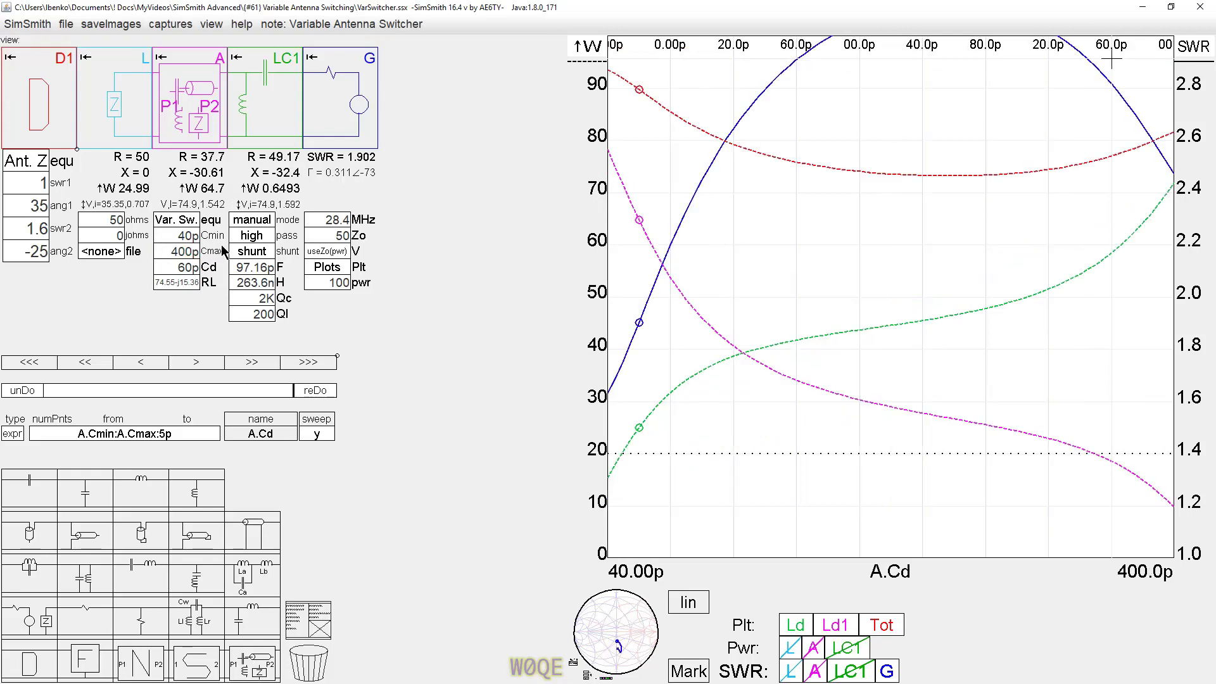
# Let LC1 auto-retune to 227.4p and 267.9n, then return to the Smith chart
pyautogui.click(261, 221)
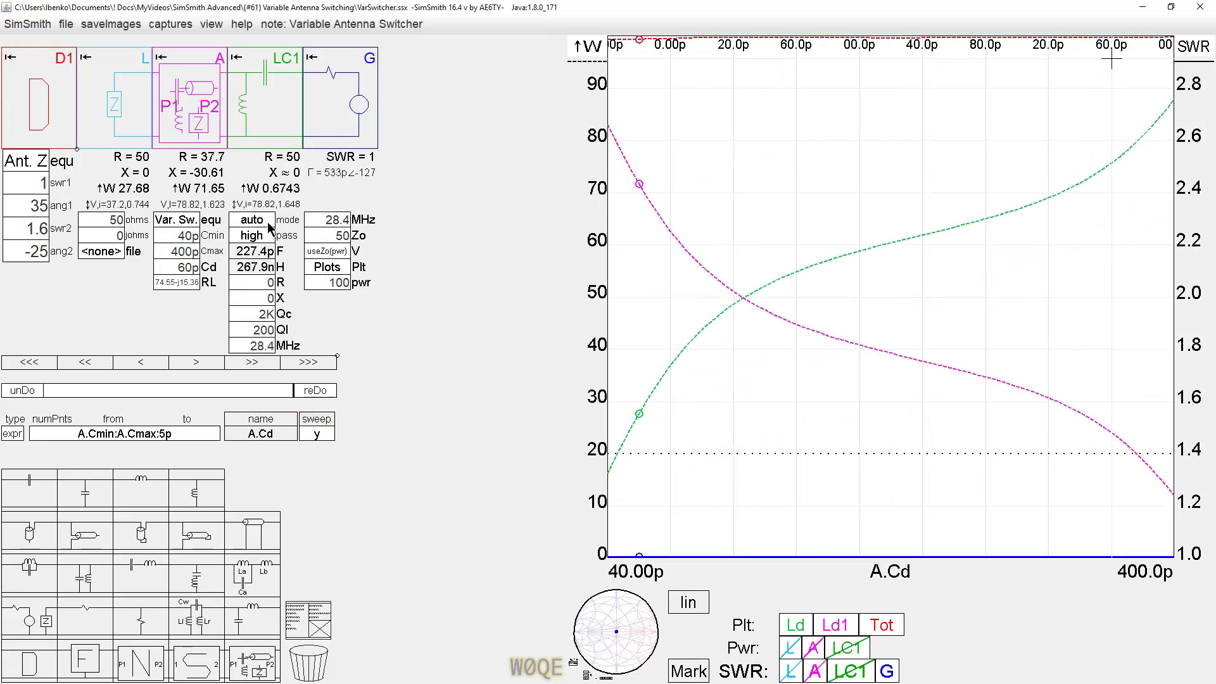
pyautogui.click(267, 222)
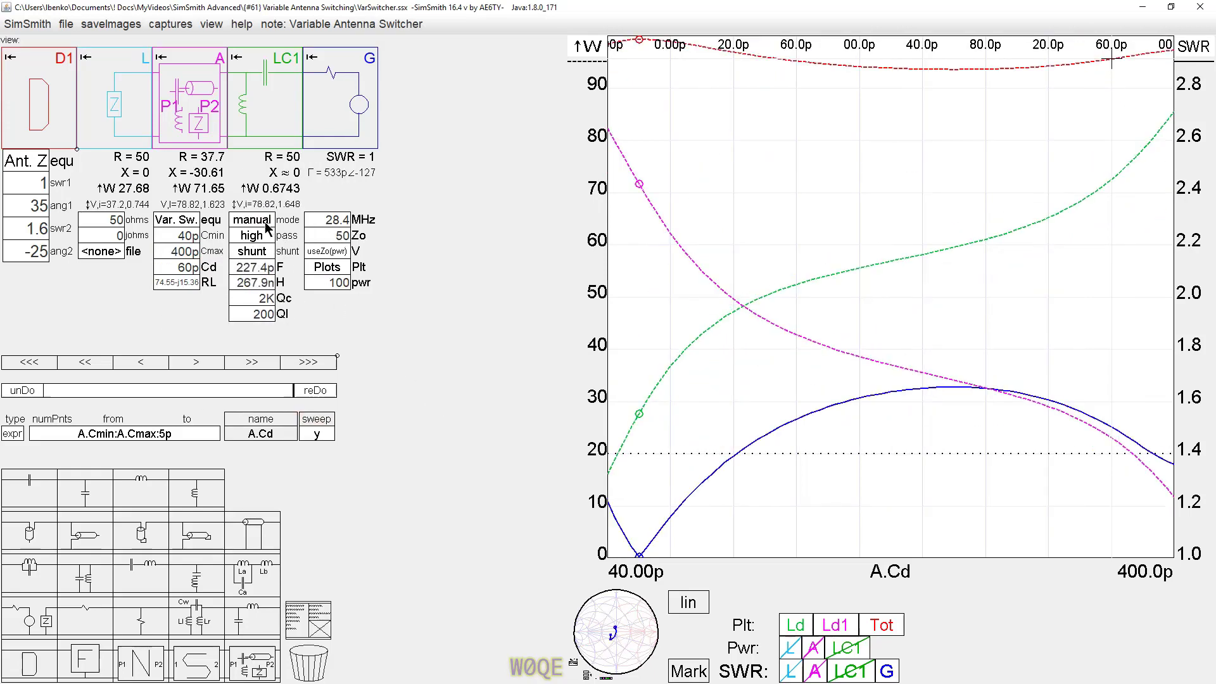
pyautogui.click(638, 639)
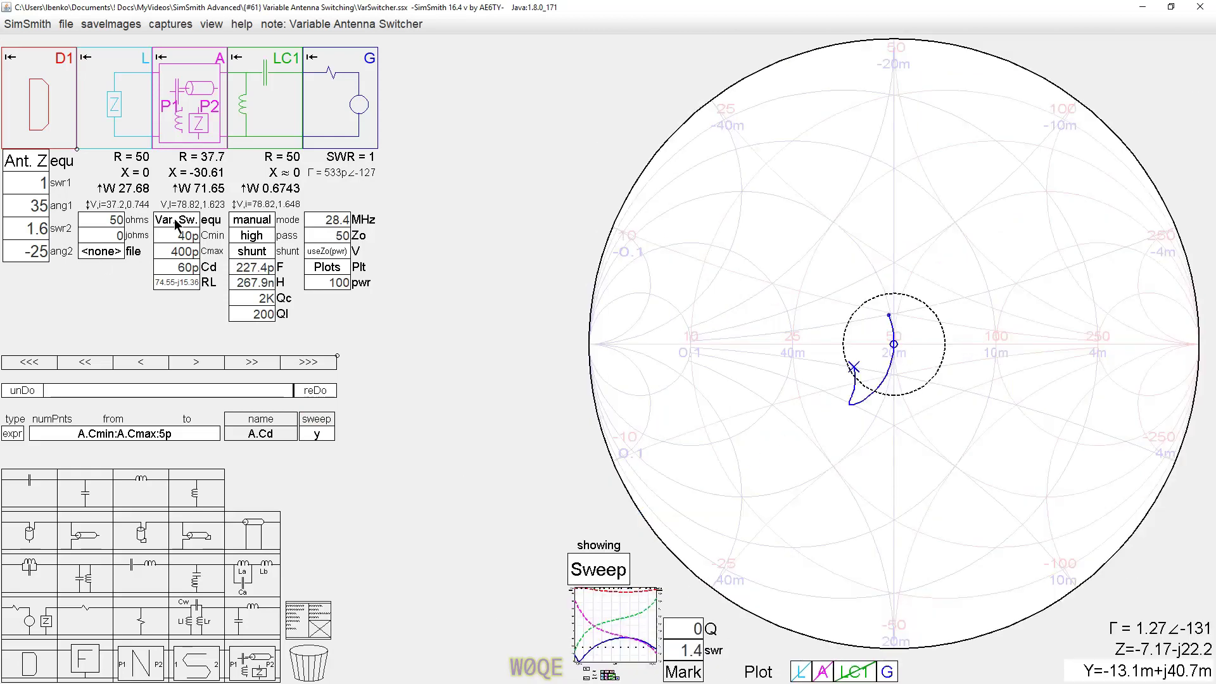
# Hand-tune LC1 to 515.7 pF and 334.3 nH, bringing generator SWR to 1.19
pyautogui.scroll(-2, 239, 267)
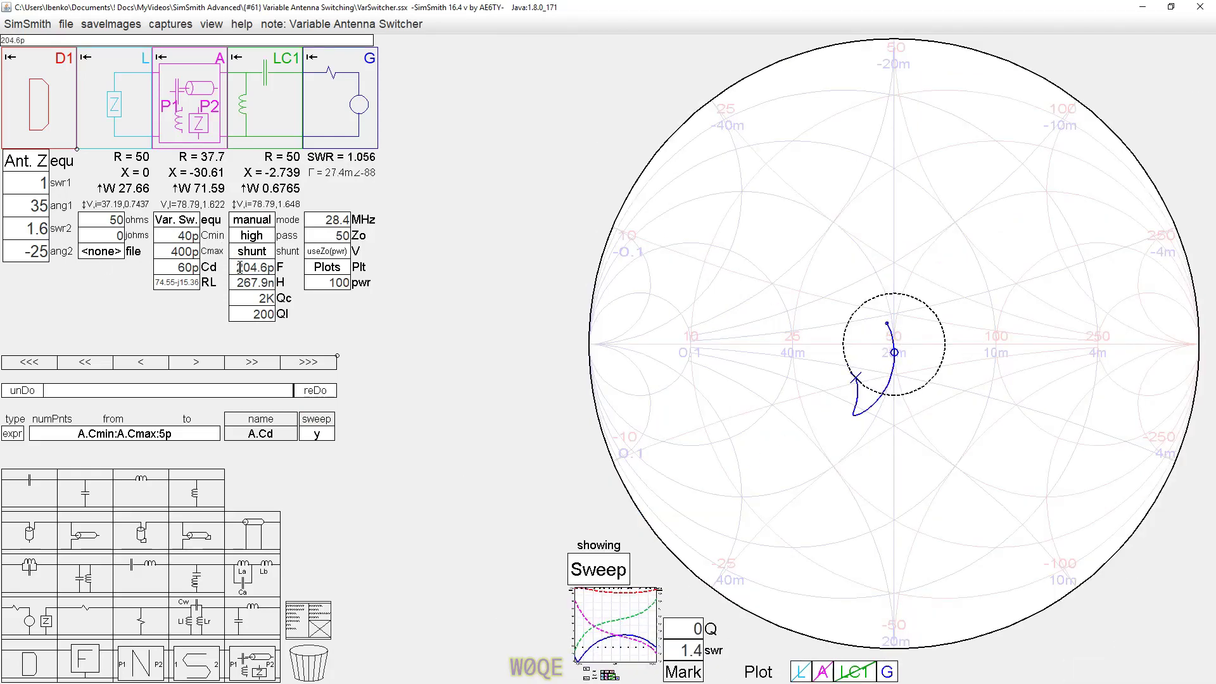
pyautogui.scroll(4, 239, 267)
pyautogui.click(232, 286)
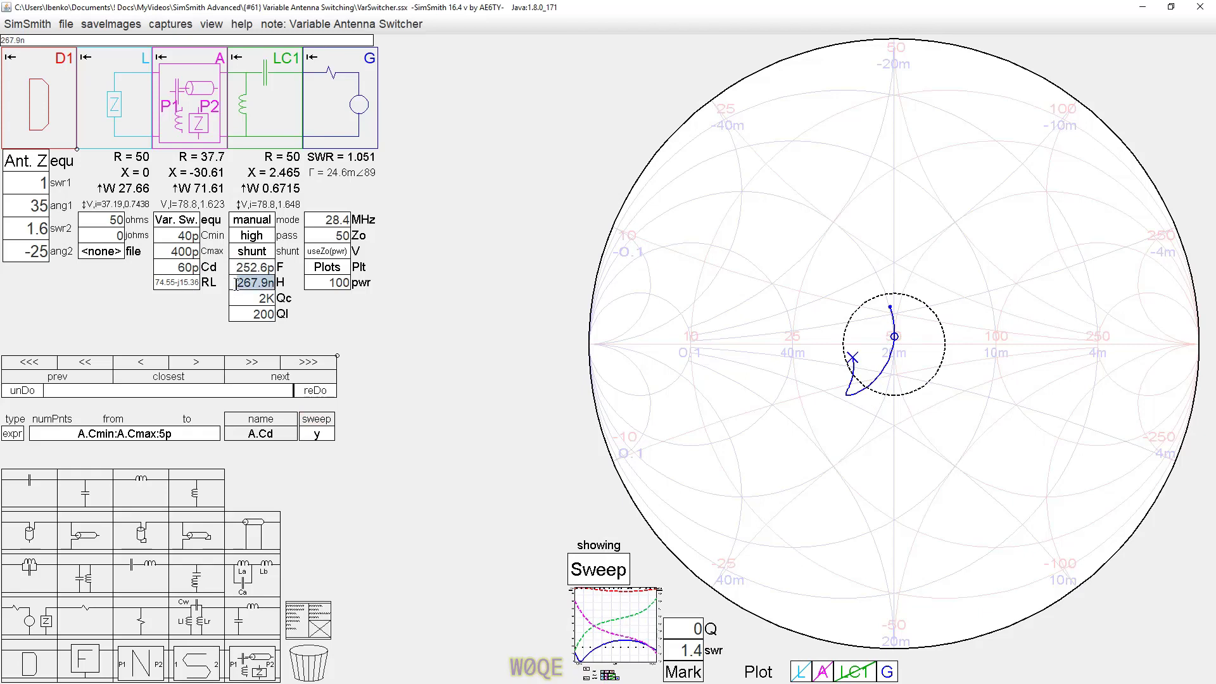
pyautogui.scroll(6, 236, 285)
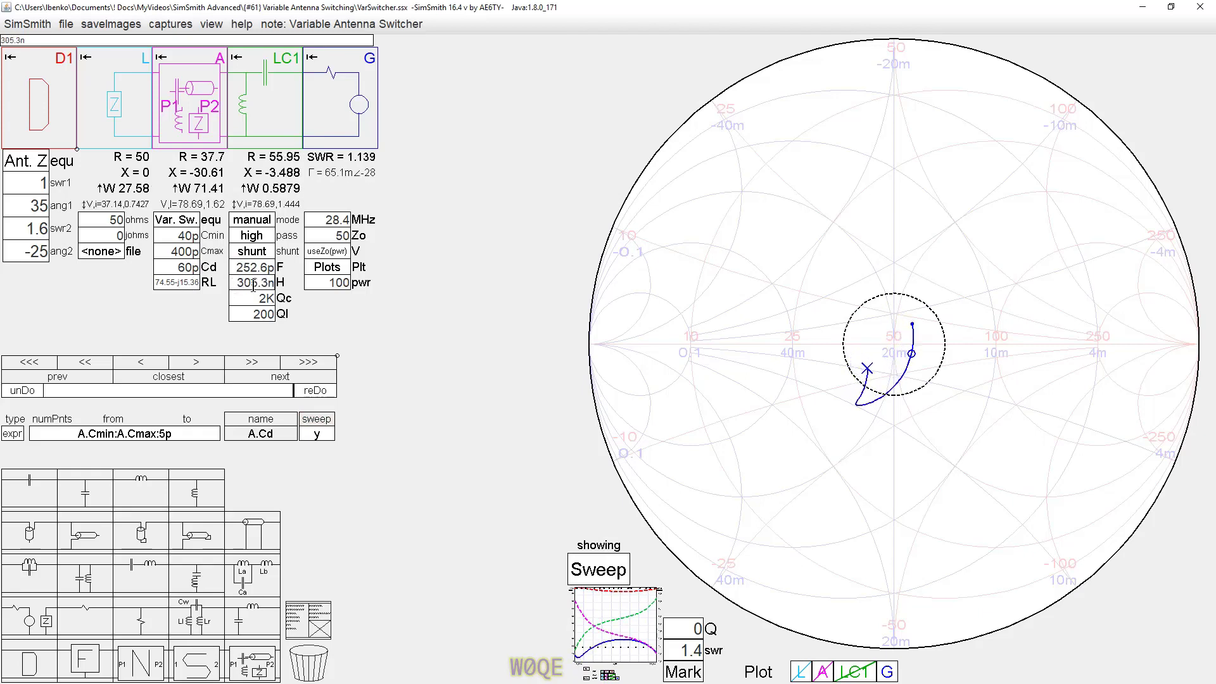
pyautogui.click(264, 268)
pyautogui.scroll(2, 264, 267)
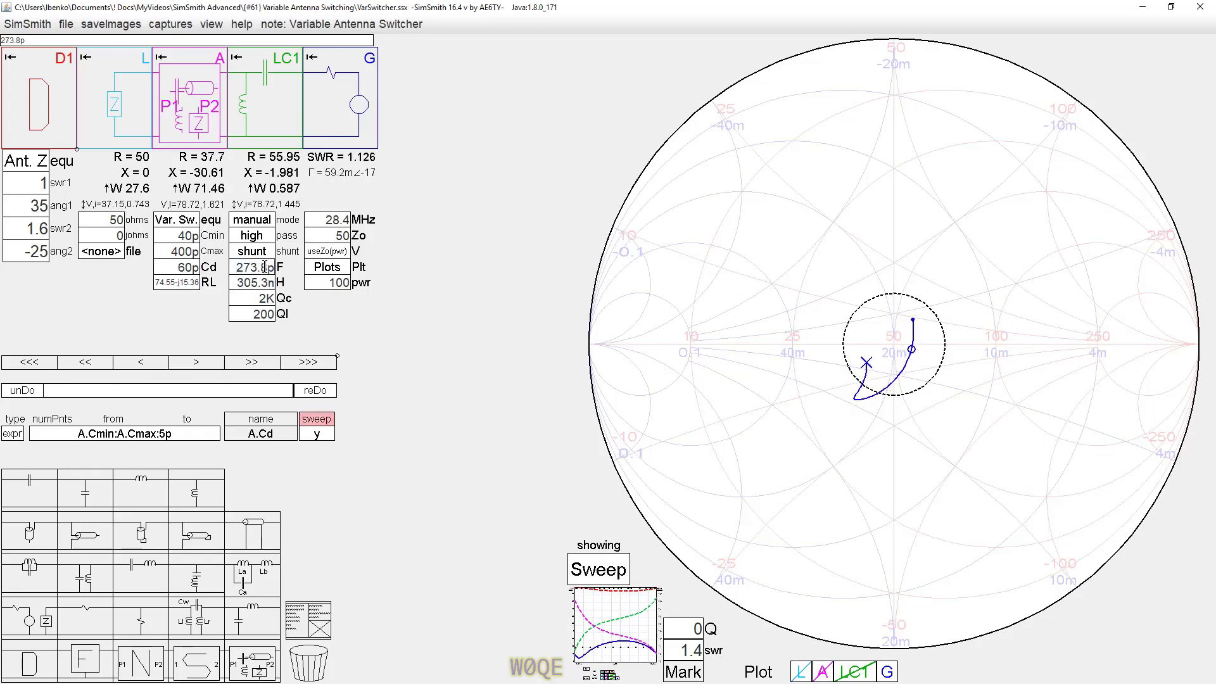
pyautogui.scroll(7, 265, 267)
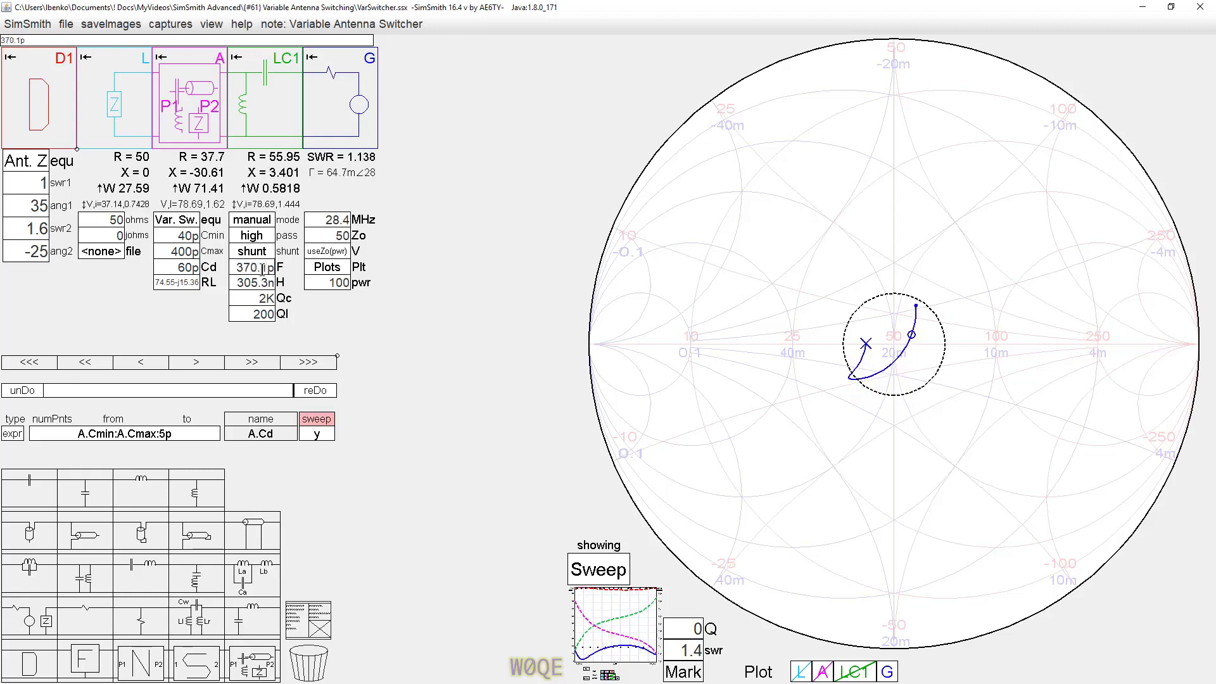
pyautogui.scroll(1, 265, 267)
pyautogui.click(268, 283)
pyautogui.scroll(-1, 268, 283)
pyautogui.scroll(4, 268, 283)
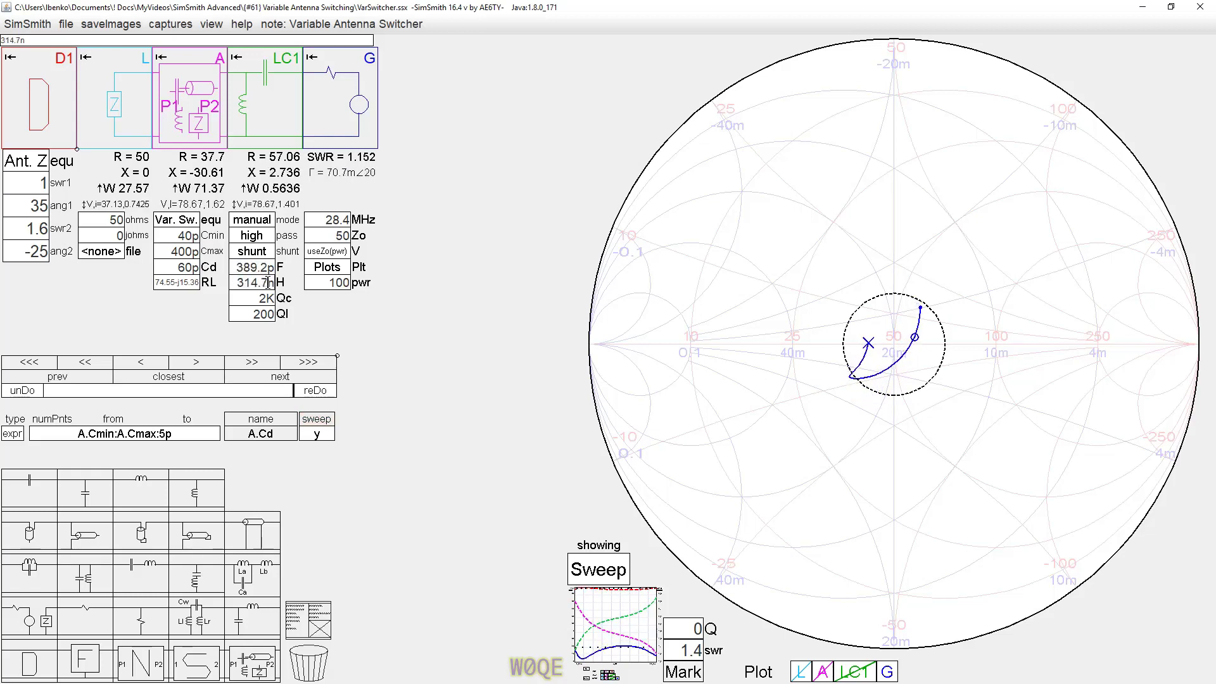
pyautogui.click(265, 267)
pyautogui.scroll(4, 265, 267)
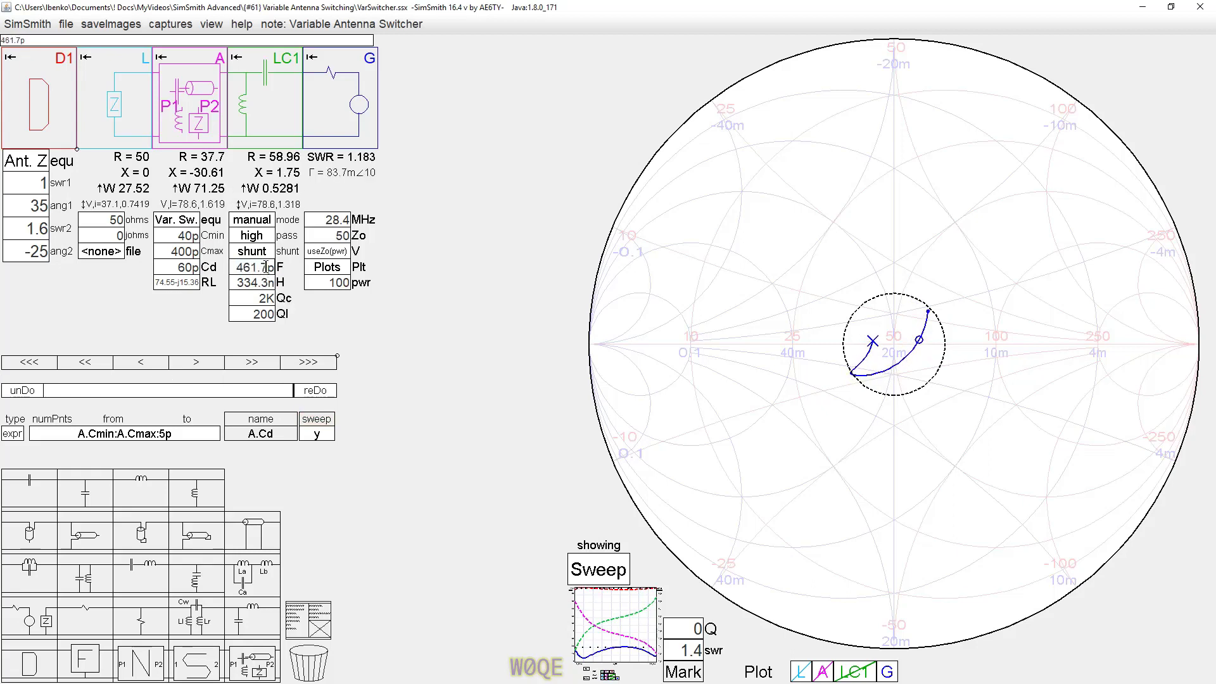
pyautogui.scroll(2, 266, 266)
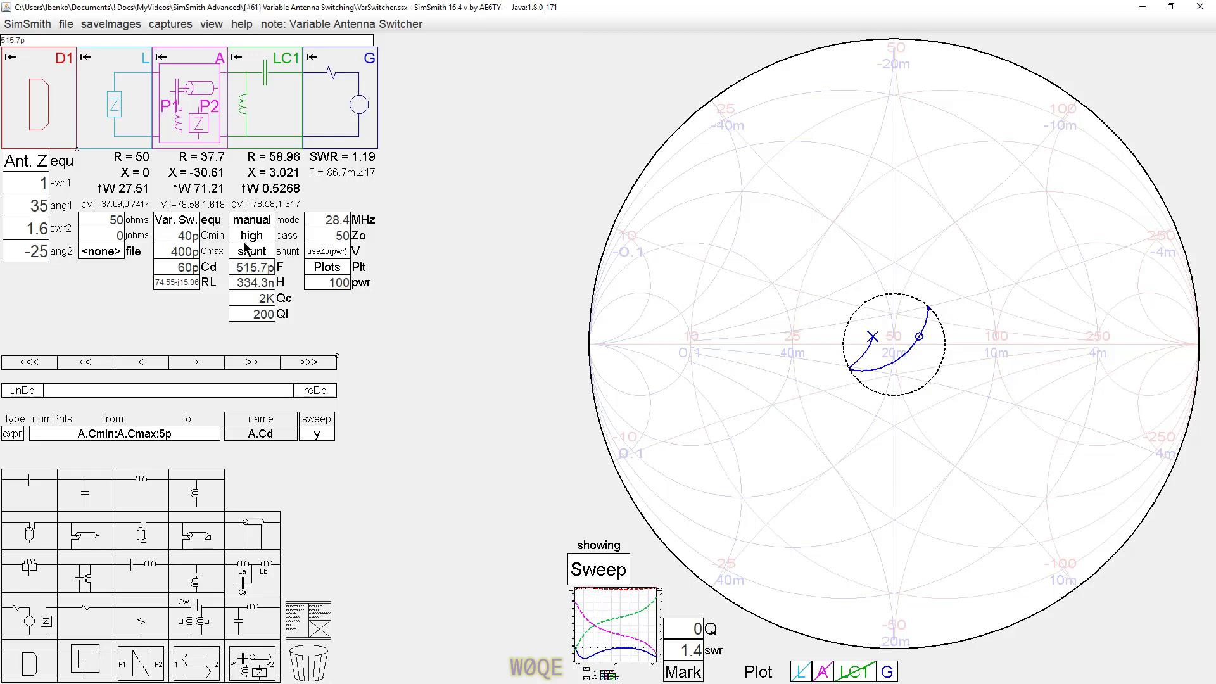
# Plot the switcher's A curve, mark its Cd 60.00p point (SWR 2.102), then hide it
pyautogui.click(823, 671)
pyautogui.click(889, 454)
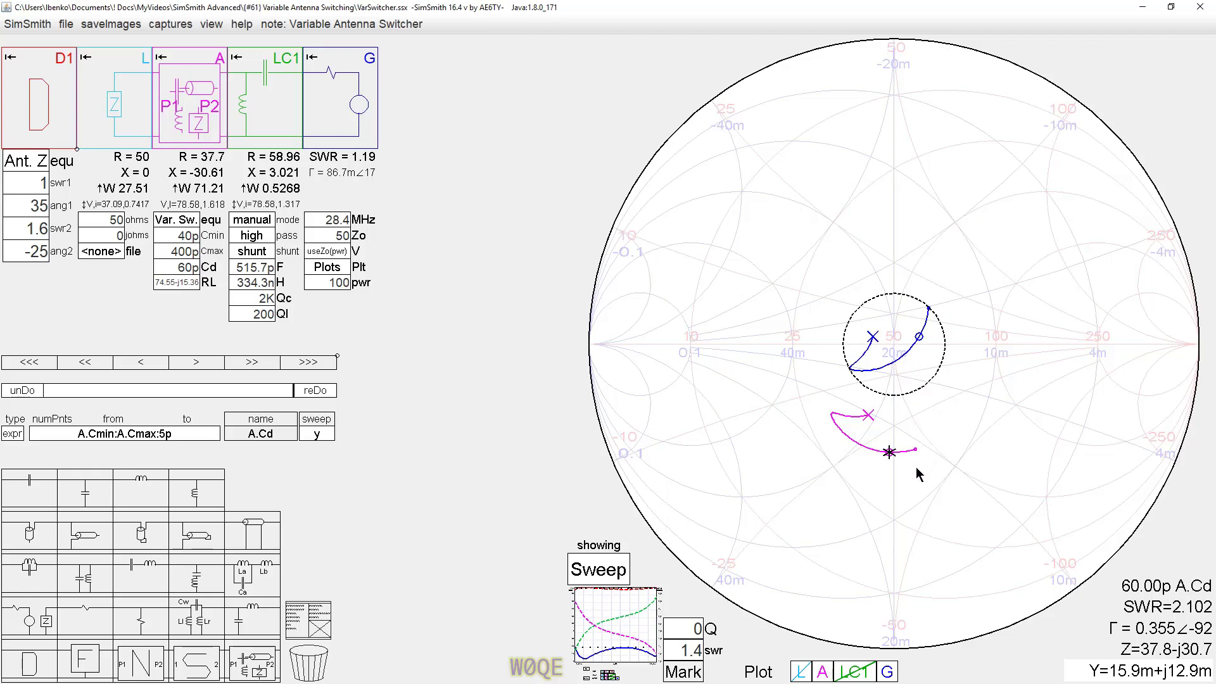
pyautogui.click(824, 674)
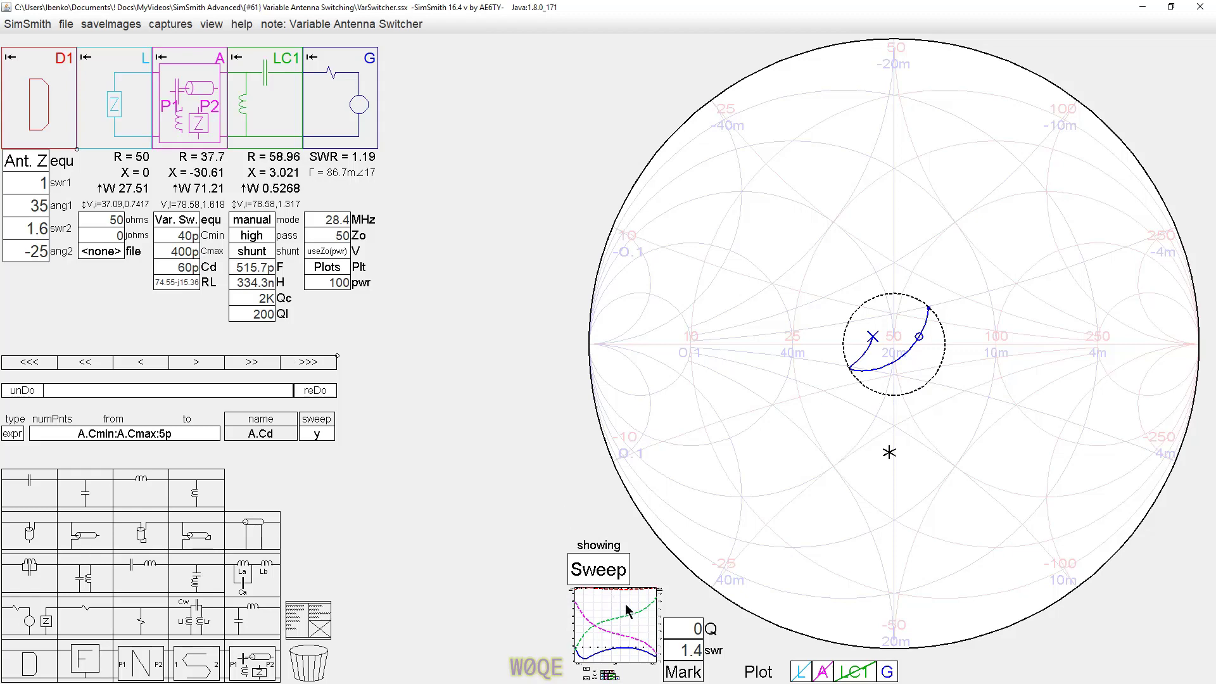
# Enlarge the A.Cd sweep plot from 40p to 400p in the main view
pyautogui.click(601, 638)
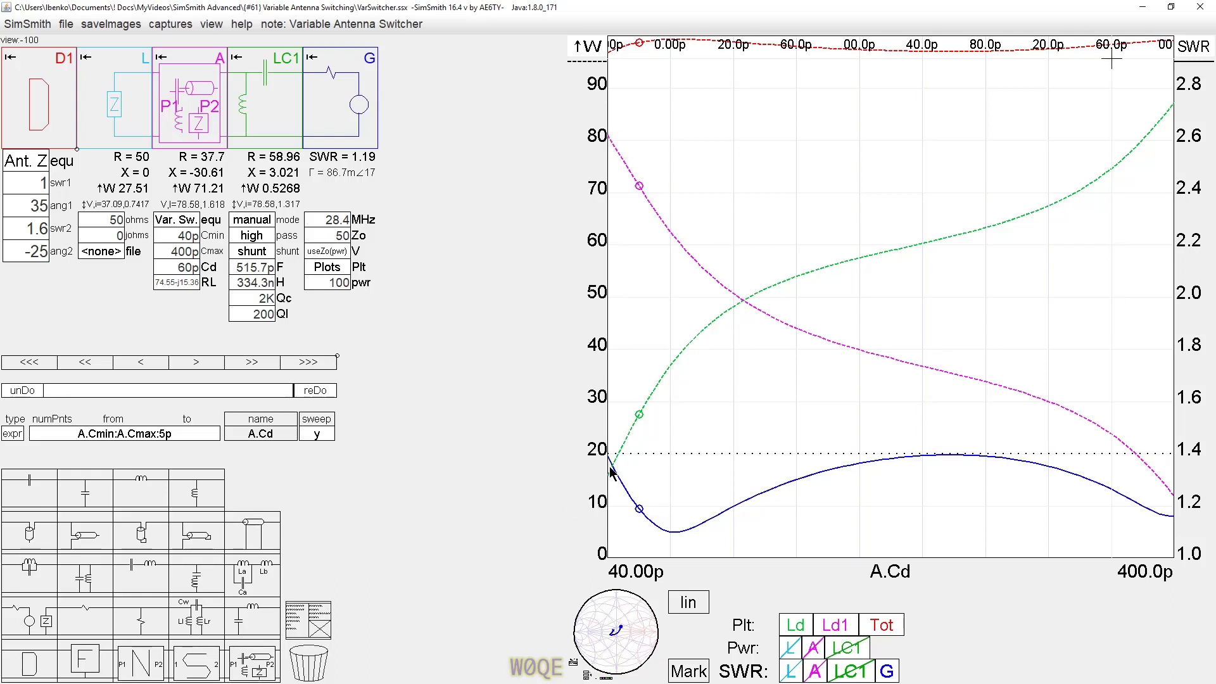
pyautogui.click(176, 234)
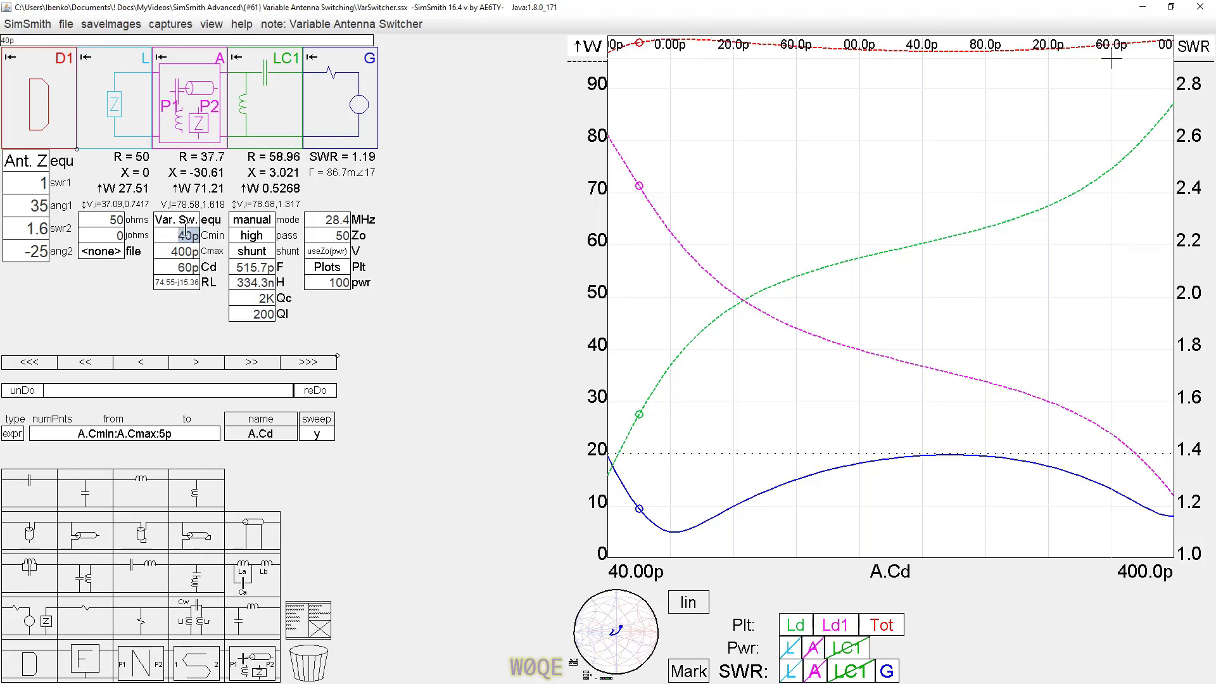